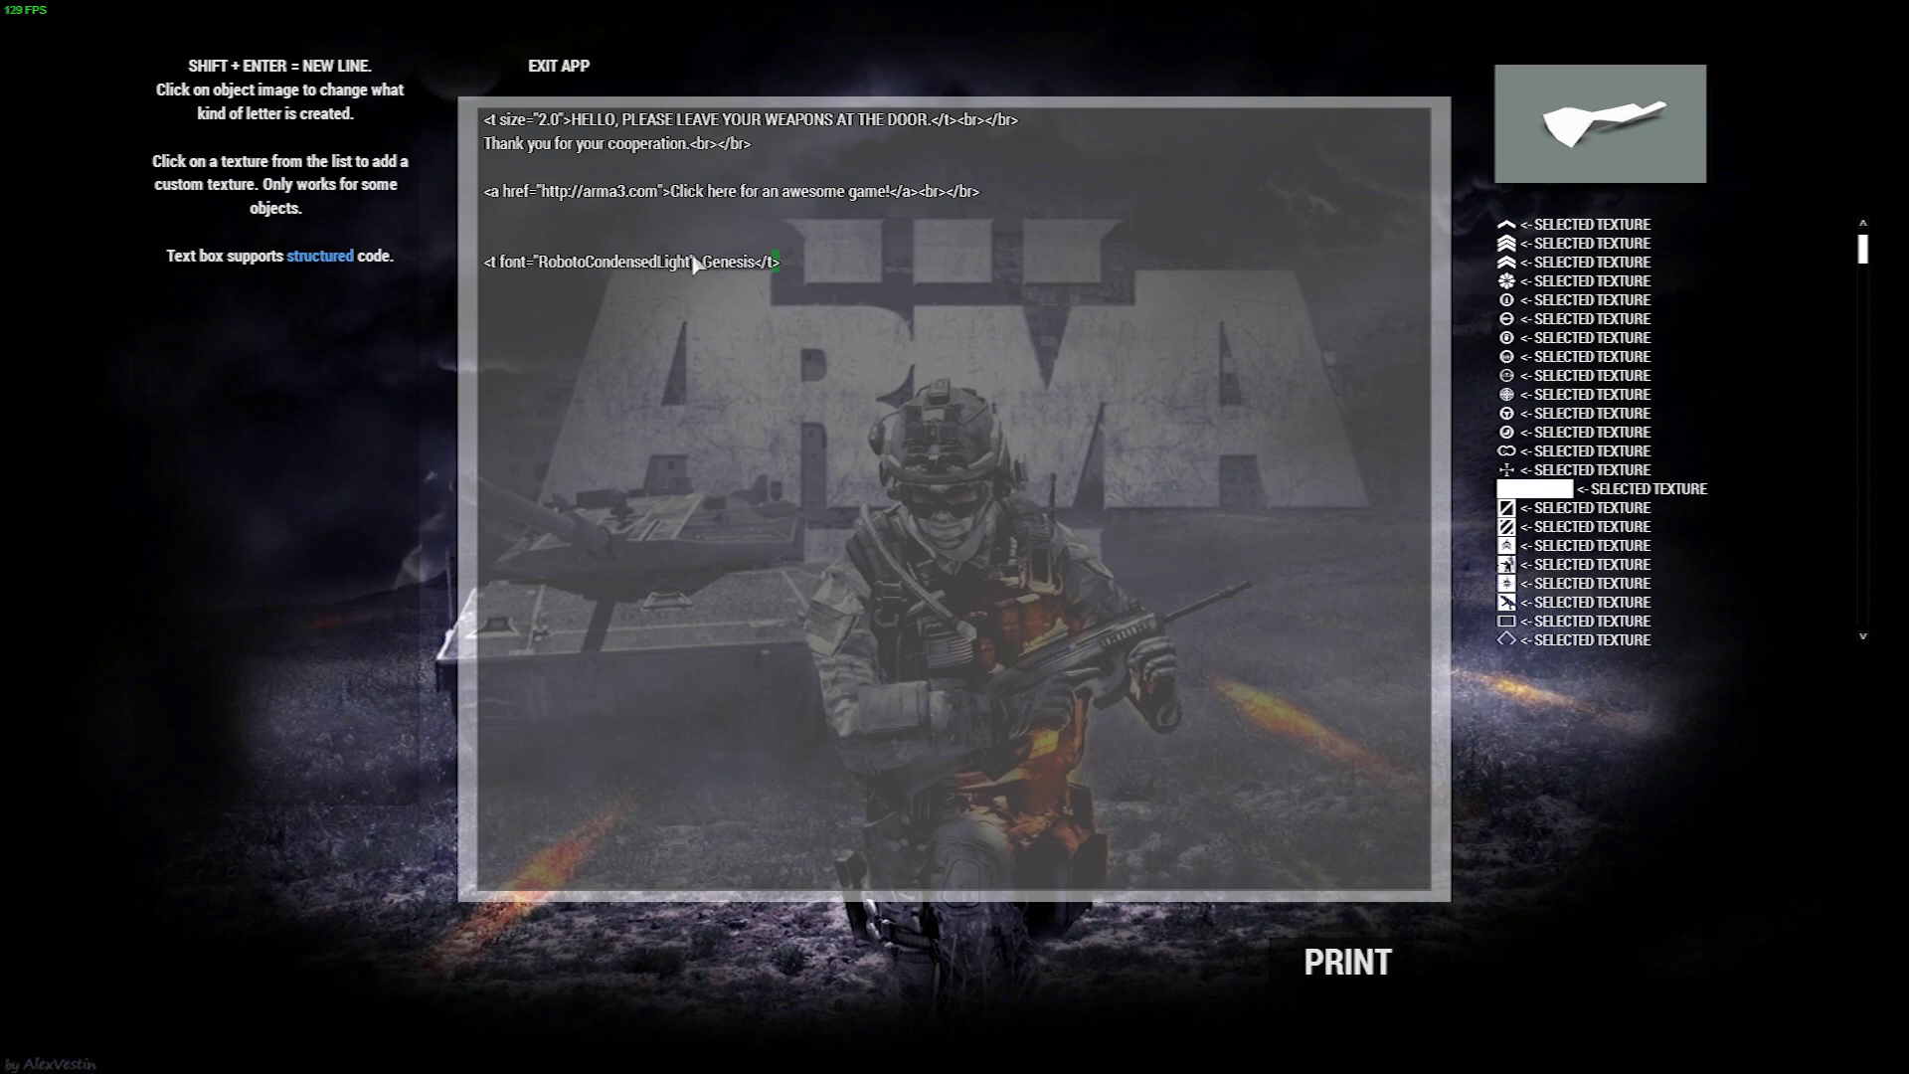
# Cycle through the available object types for the printed letter back to the curled paper sheet
pyautogui.click(1603, 117)
pyautogui.click(1601, 117)
pyautogui.click(1605, 127)
pyautogui.click(1611, 124)
# Preview several textures from the list, including unit markers and symbol icons, for the paper's custom image
pyautogui.click(1568, 454)
pyautogui.scroll(-4, 1577, 455)
pyautogui.click(1583, 455)
pyautogui.scroll(-3, 1597, 462)
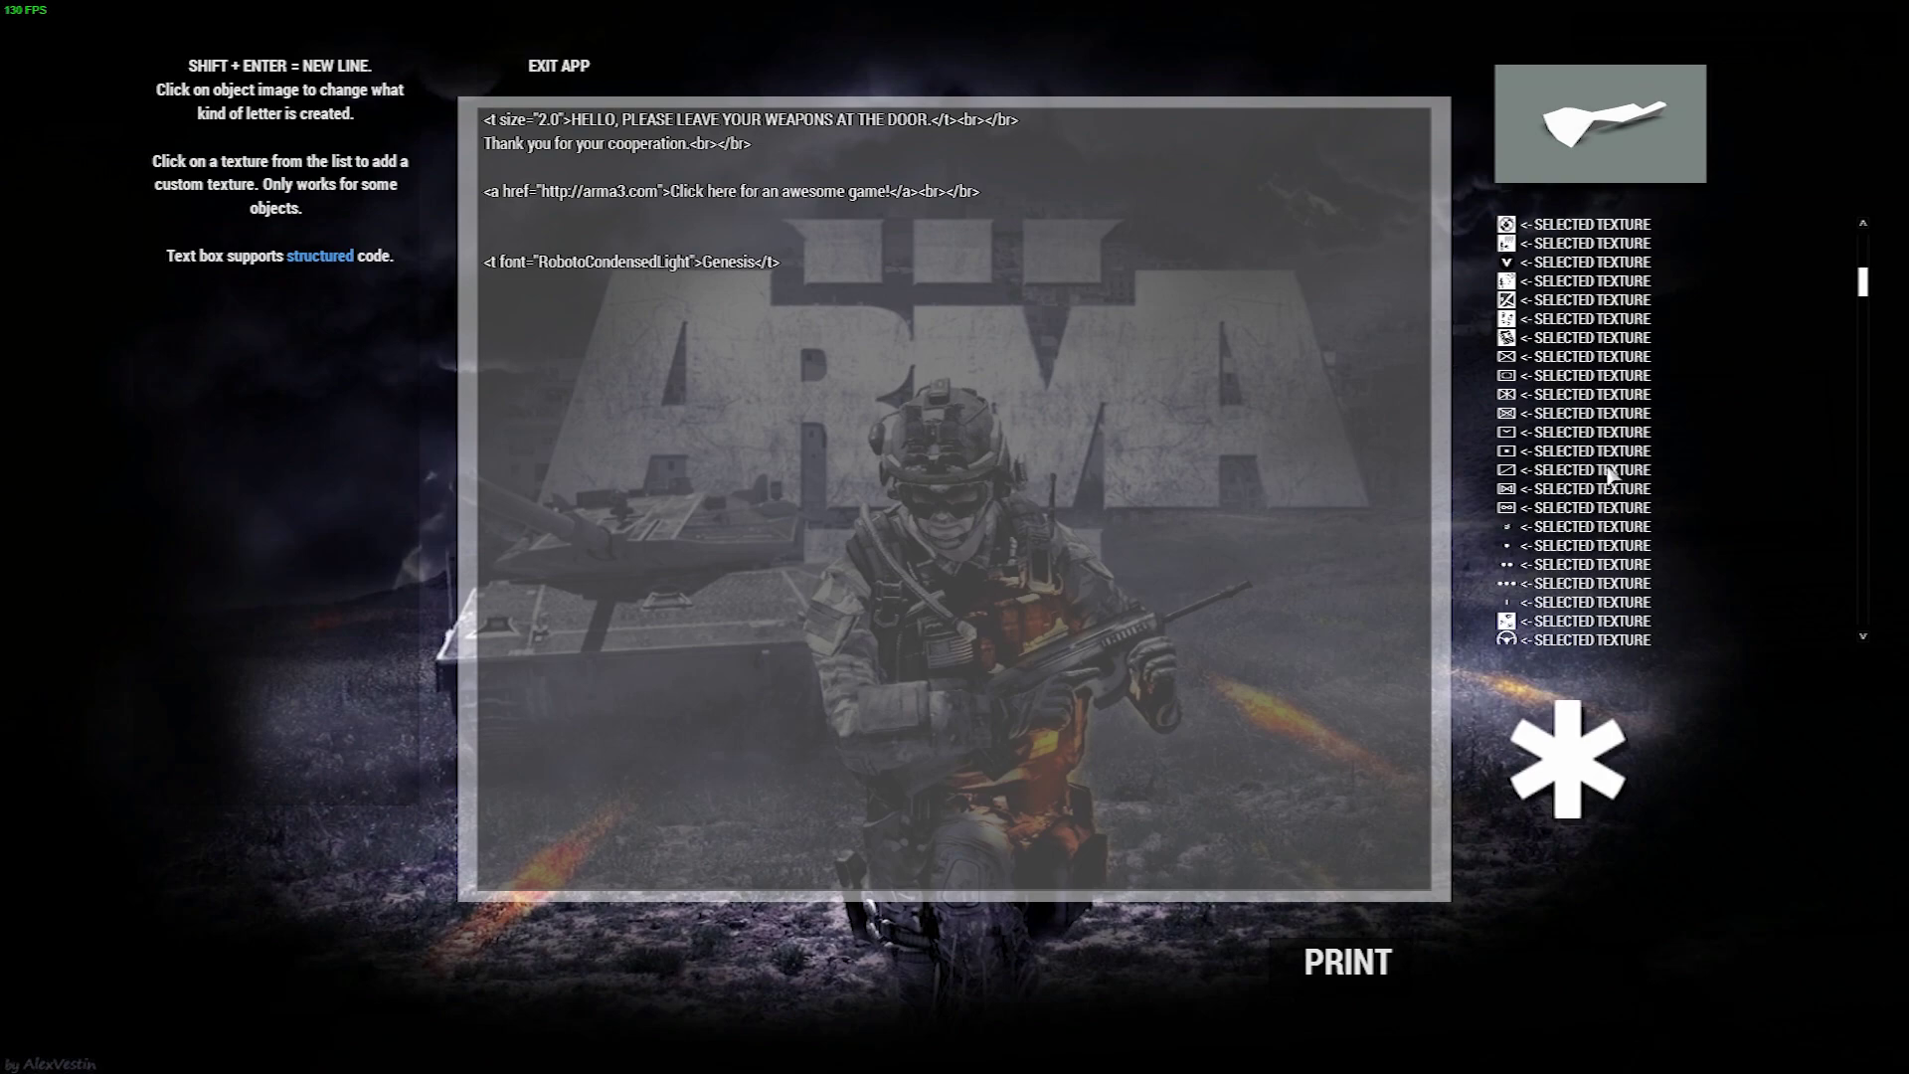
pyautogui.click(1611, 472)
pyautogui.click(1580, 414)
pyautogui.scroll(-4, 1573, 453)
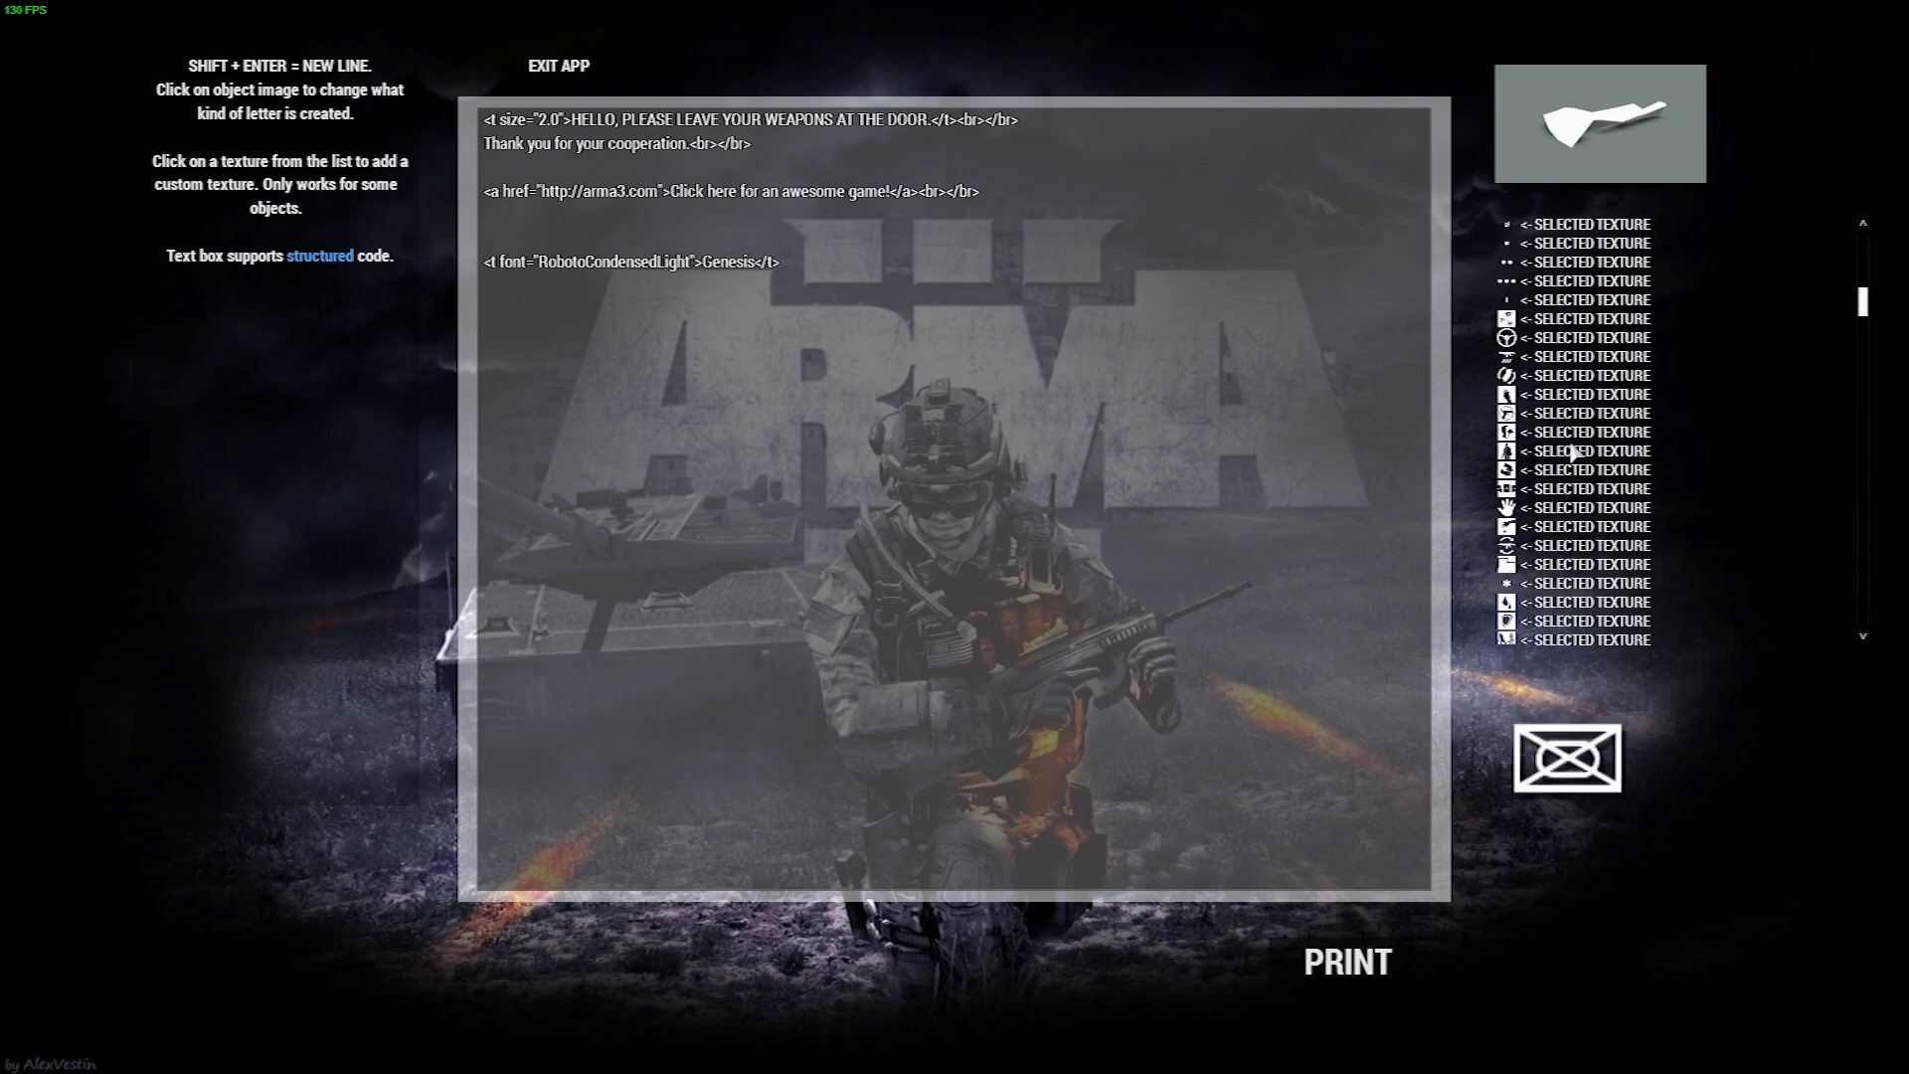
pyautogui.click(1627, 546)
pyautogui.click(1562, 361)
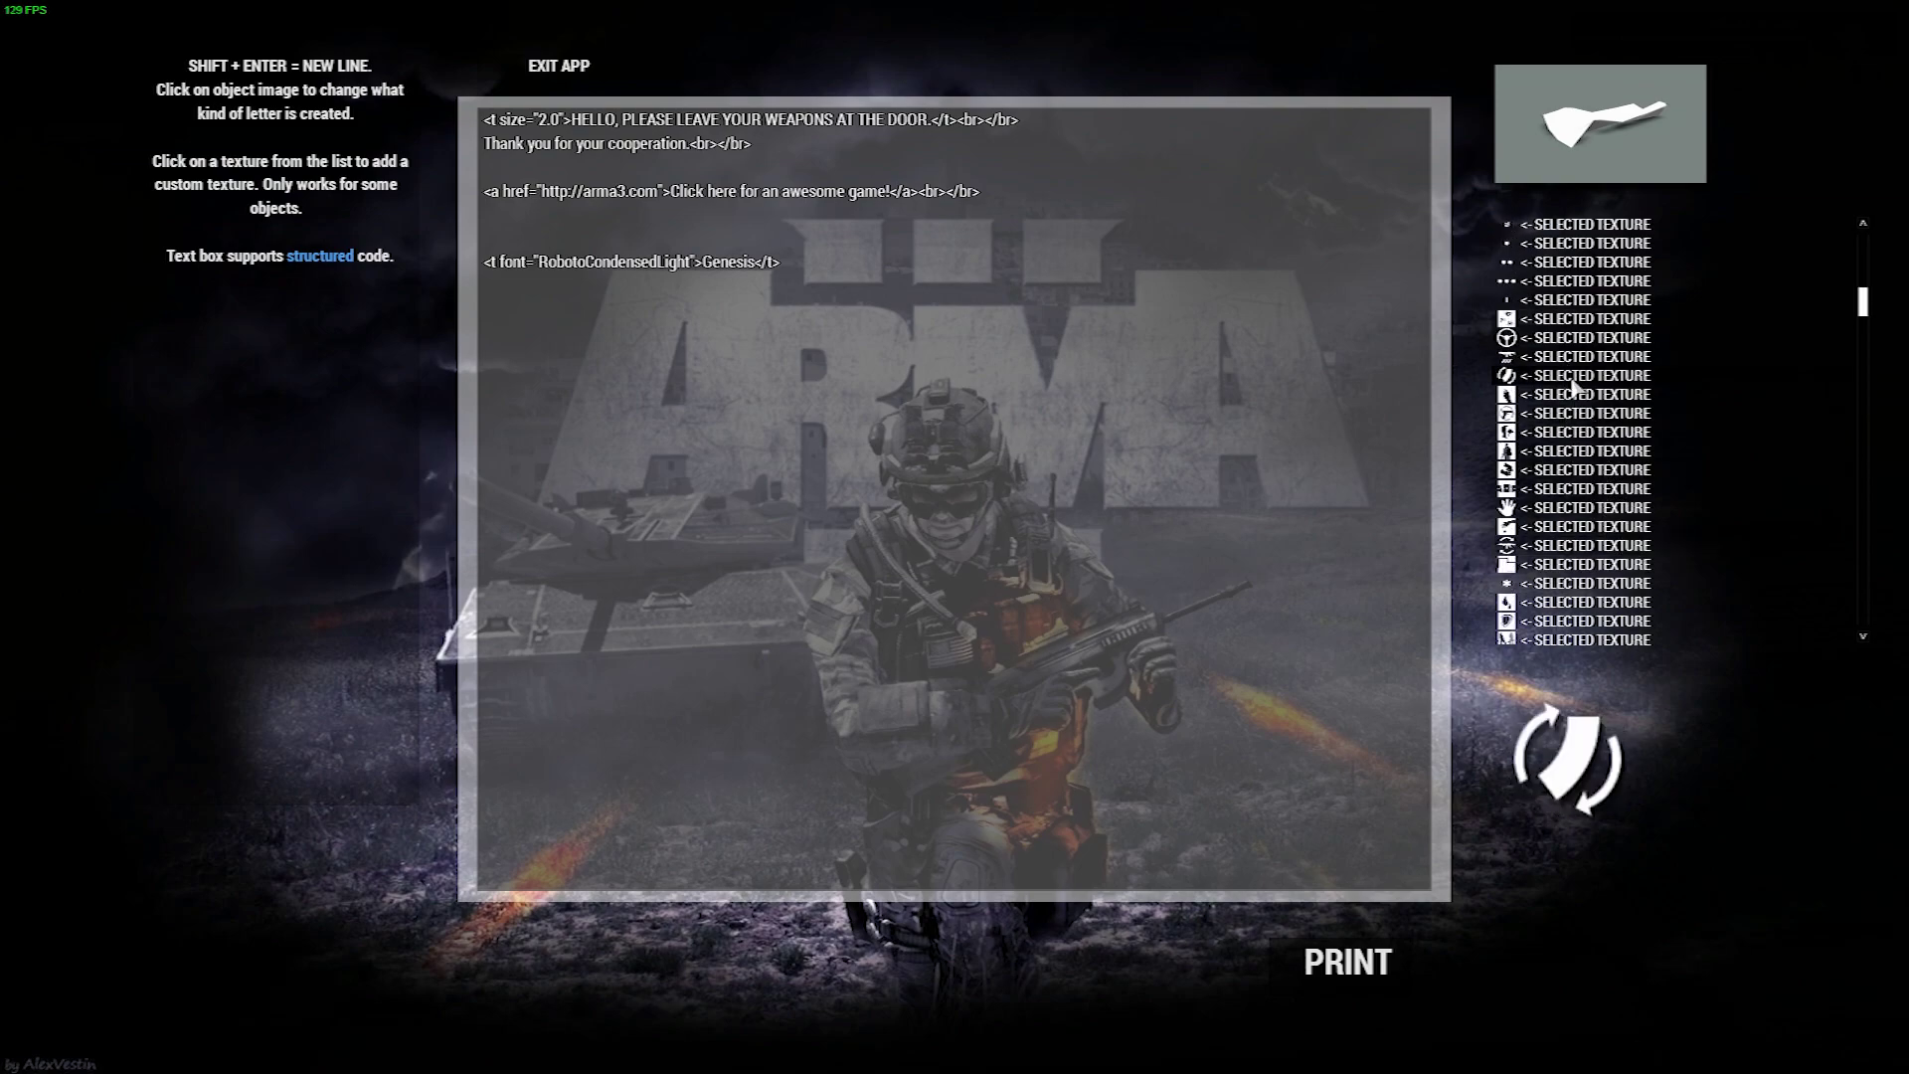
pyautogui.click(1587, 301)
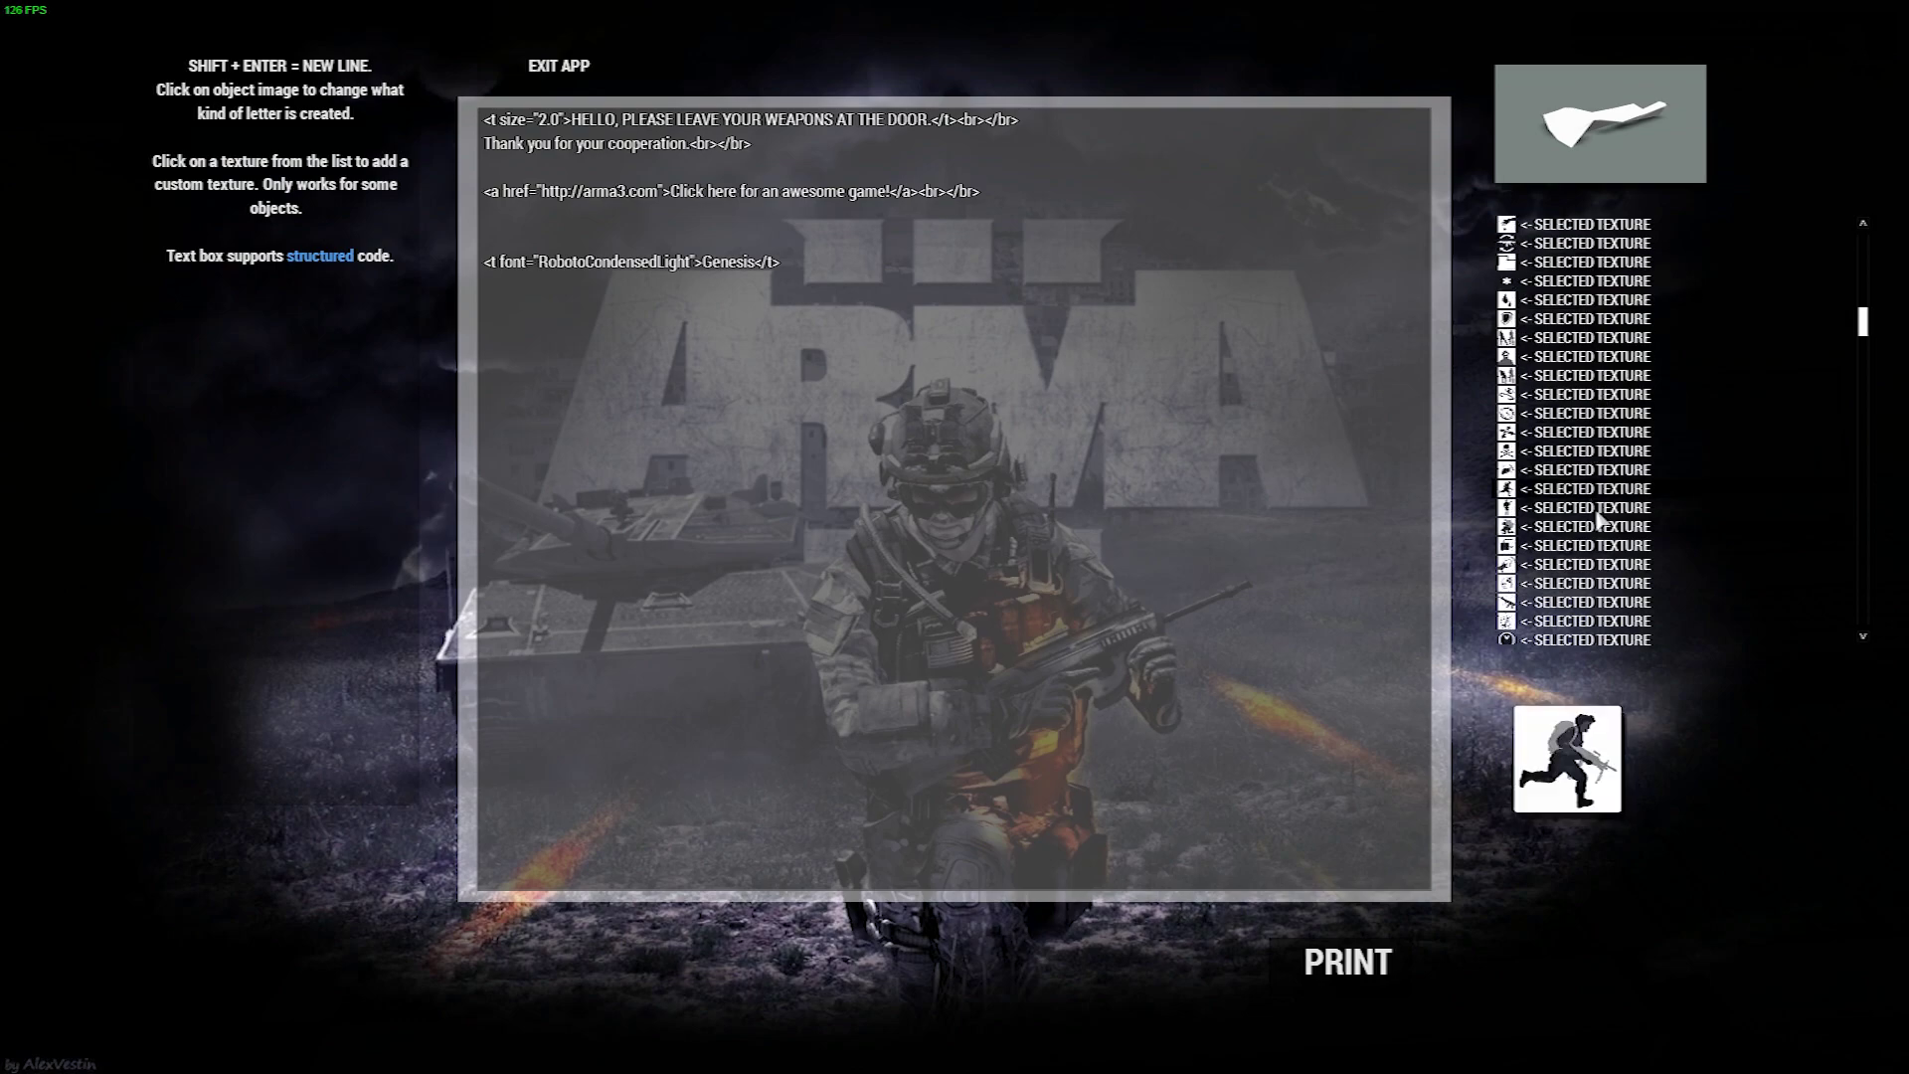
# Choose the megaphone texture for the paper and print the letter
pyautogui.click(1603, 565)
pyautogui.scroll(-2, 1599, 525)
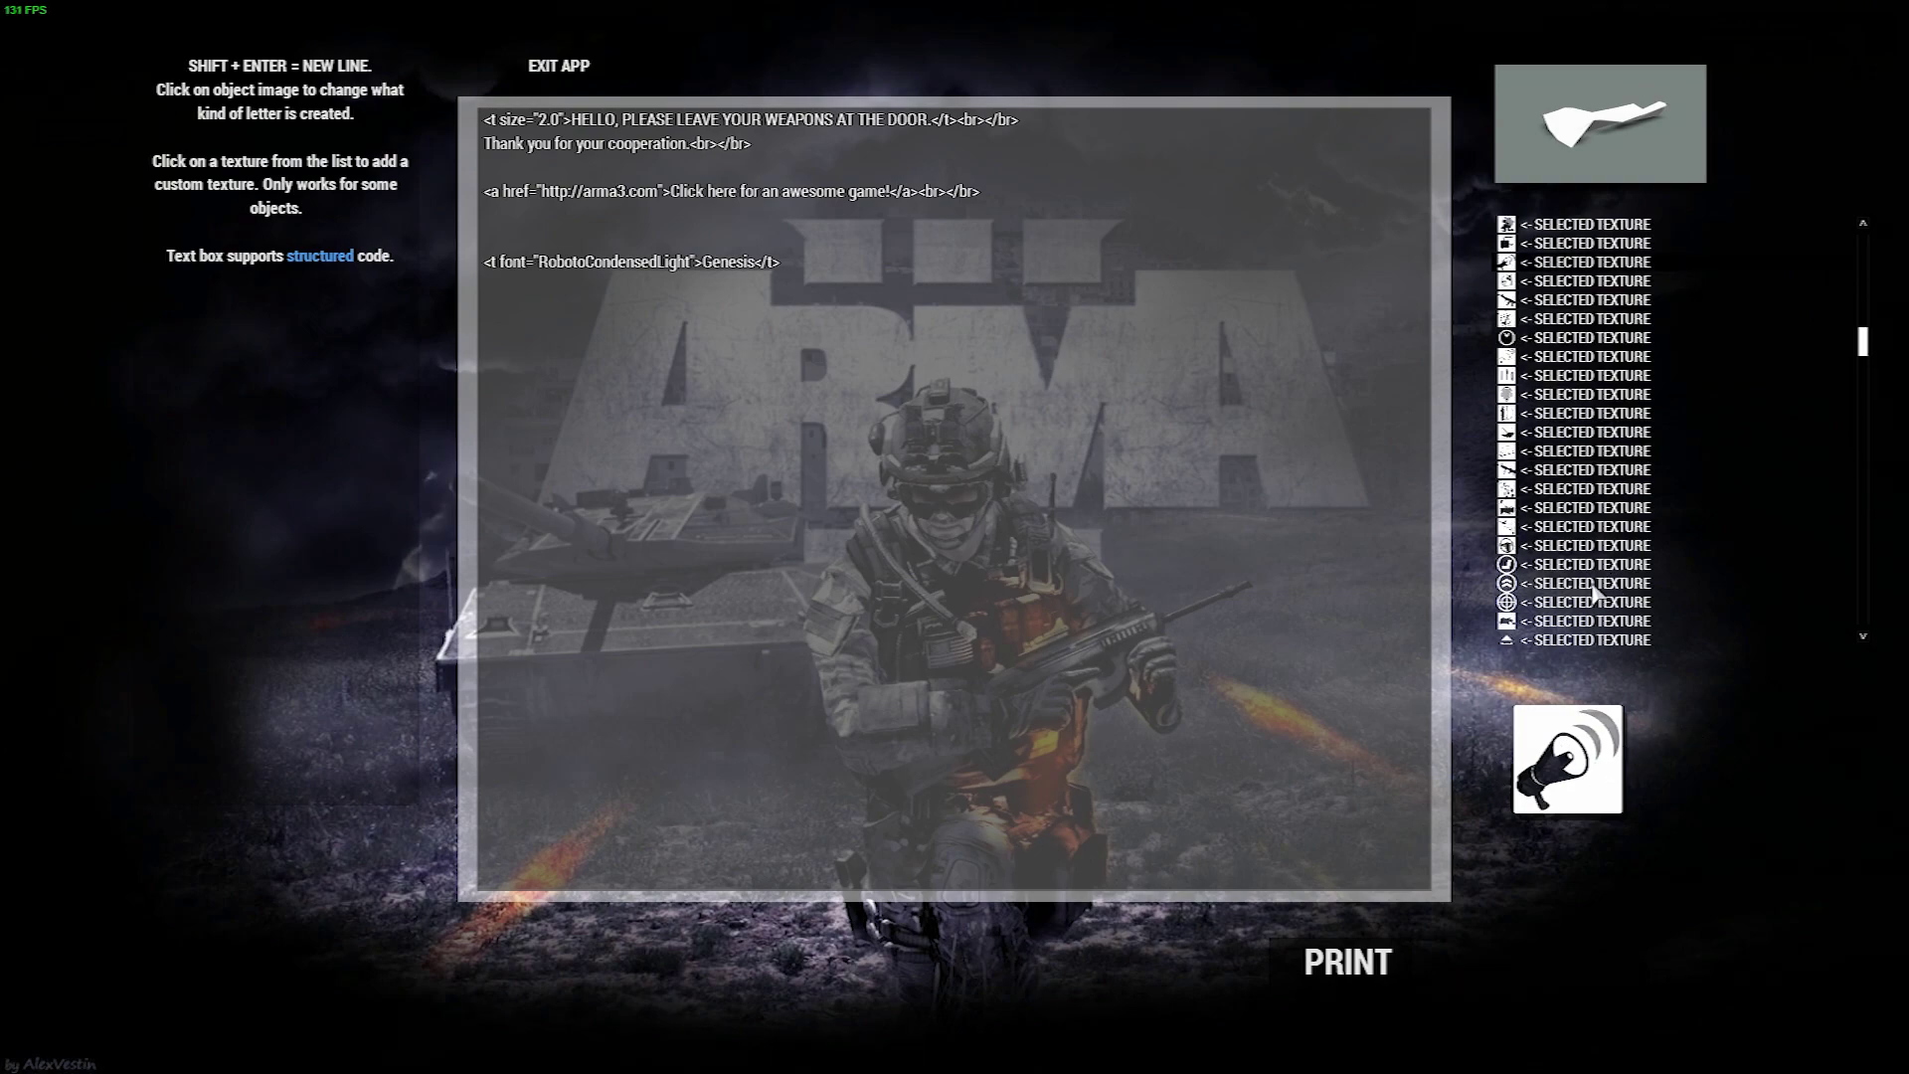
pyautogui.click(1349, 963)
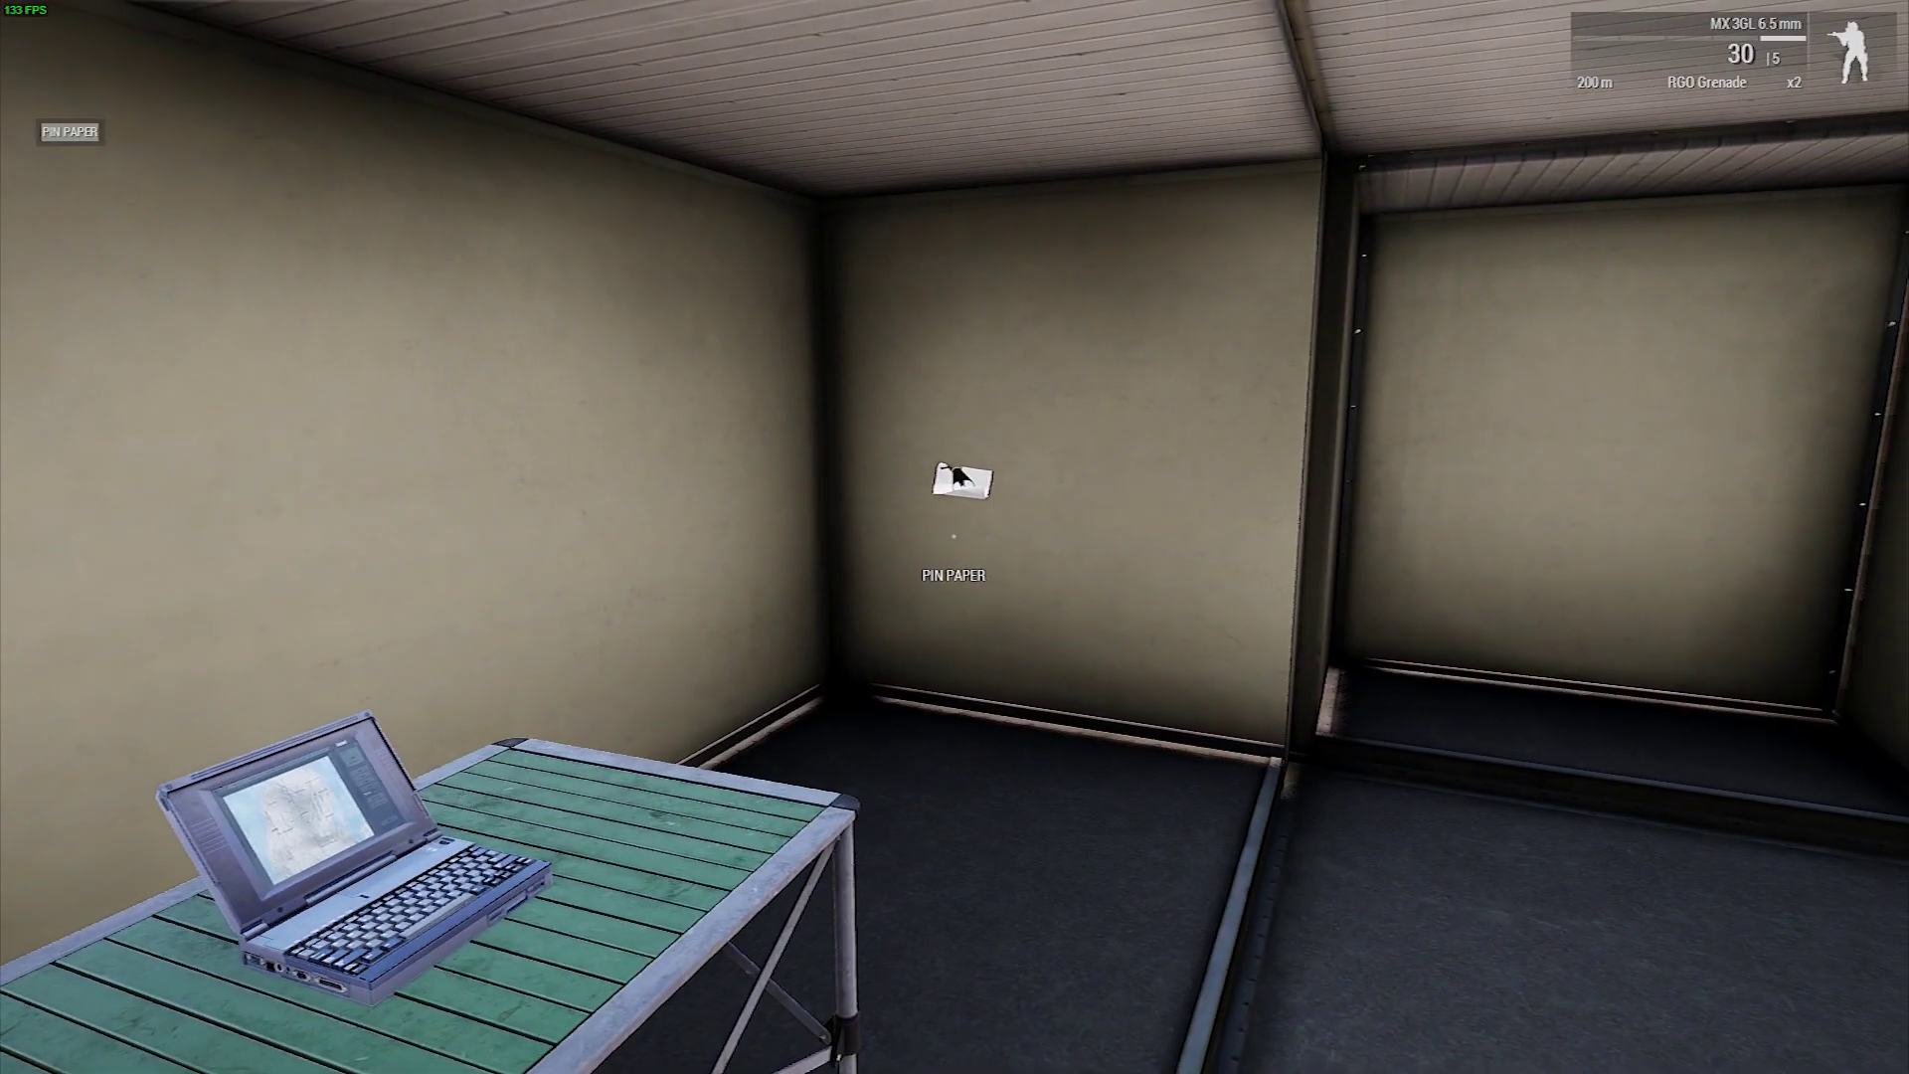
# Carry the printed paper through the building and pin it to the wall beside the low partition
pyautogui.press('d')
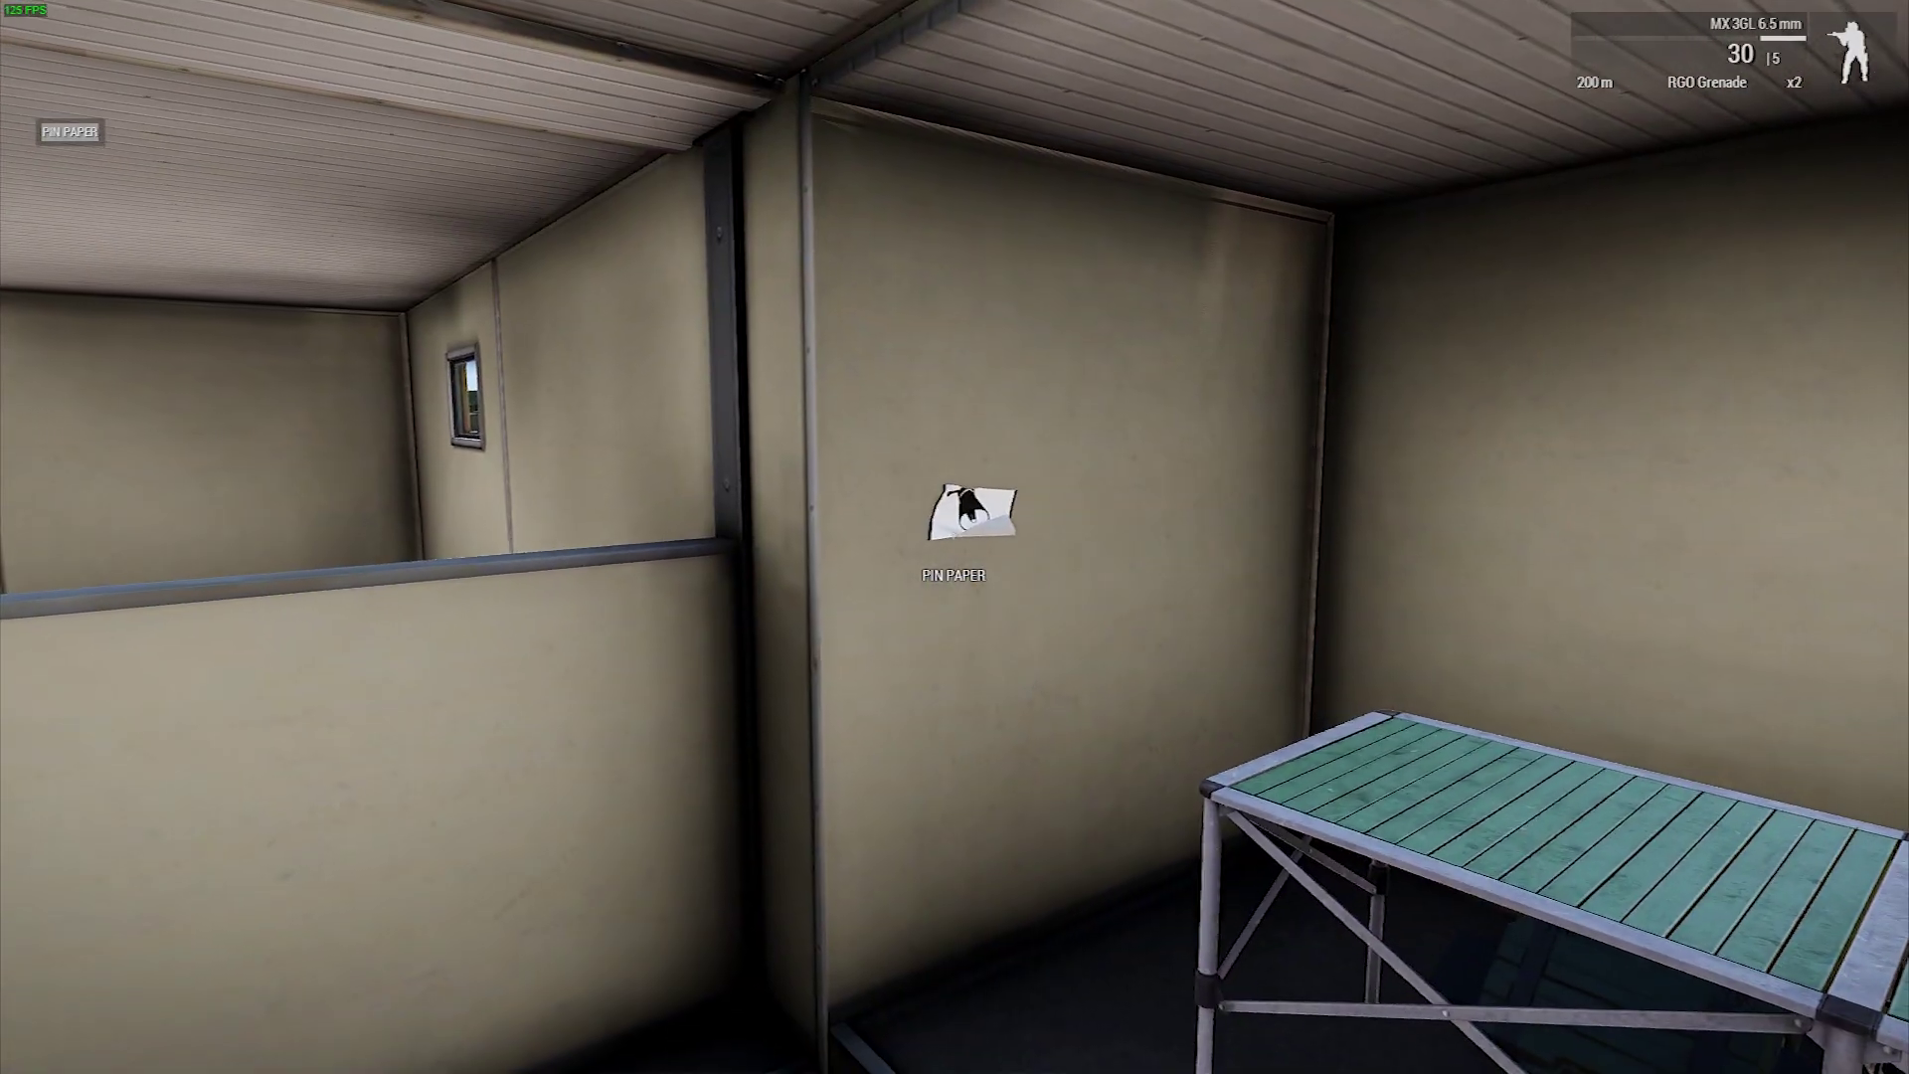
pyautogui.press('s')
pyautogui.press('w')
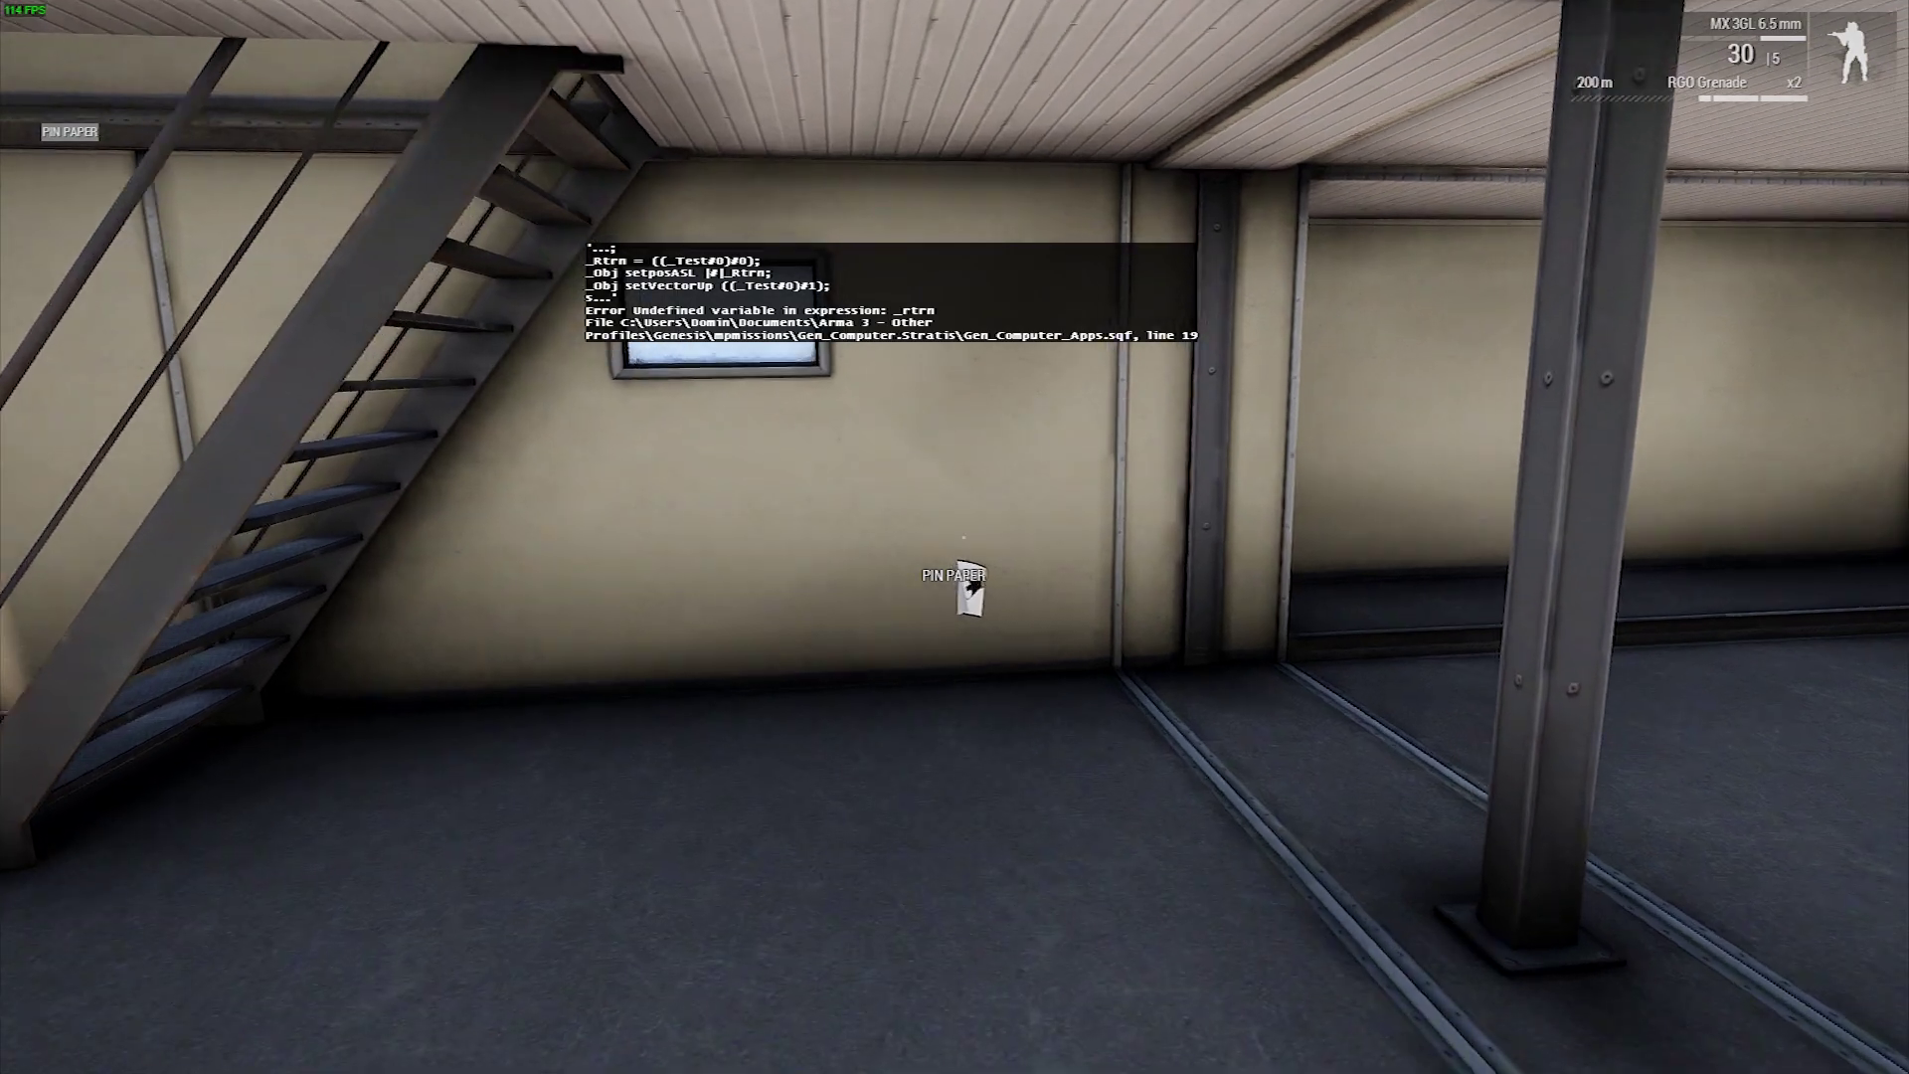
pyautogui.press('w')
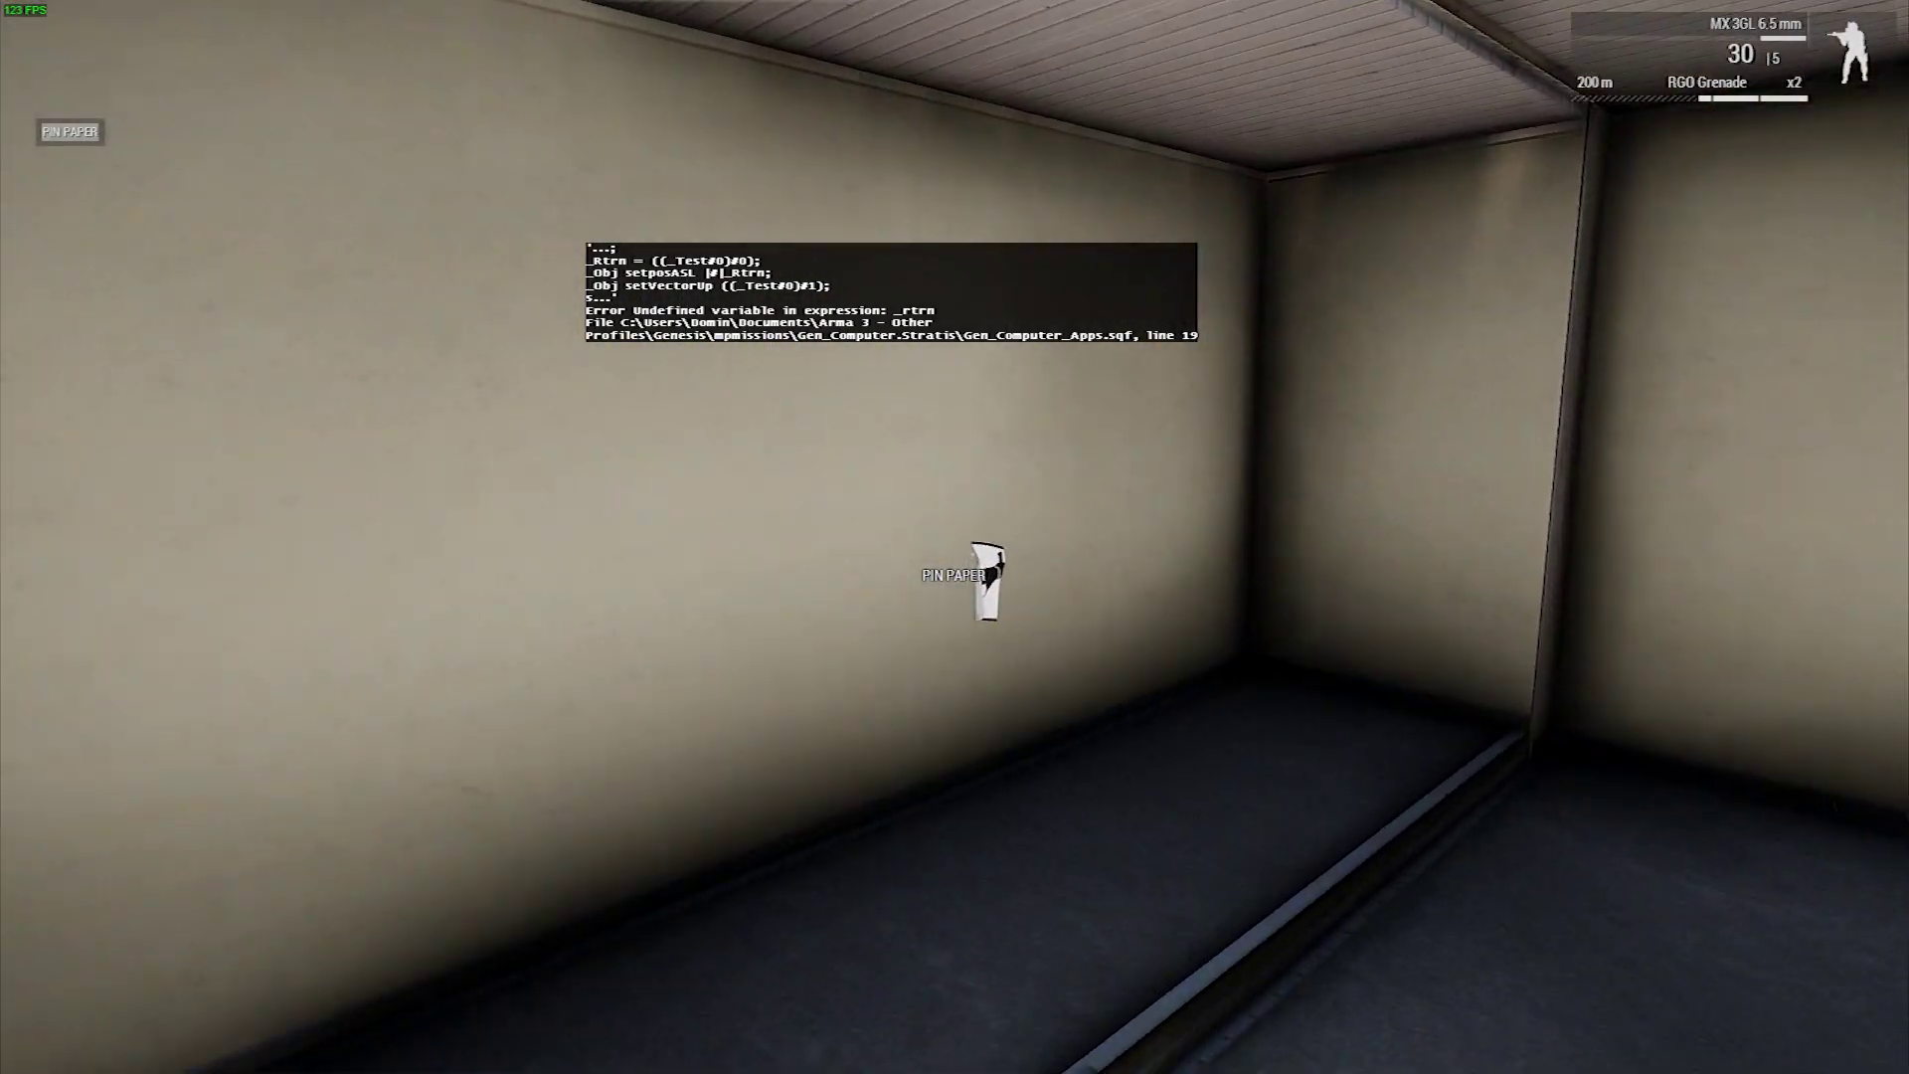
pyautogui.press('w')
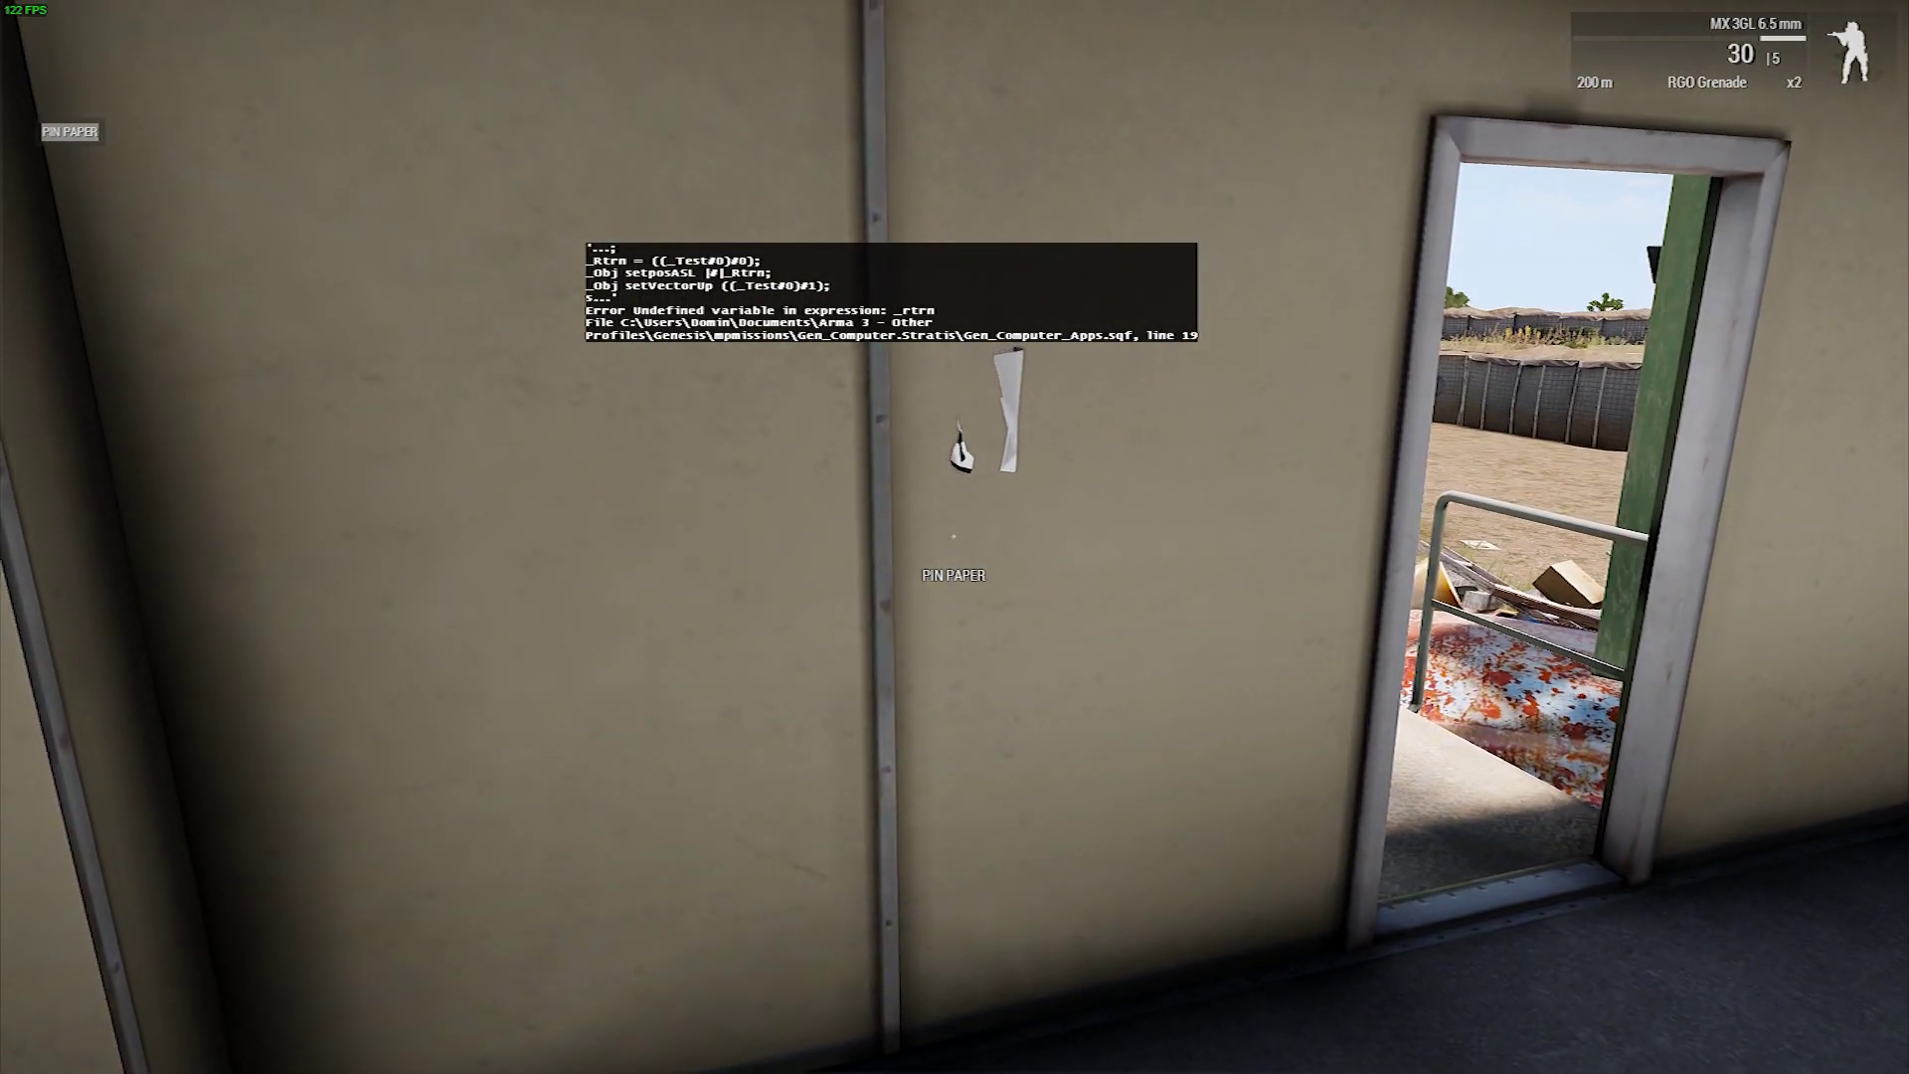
pyautogui.press('w')
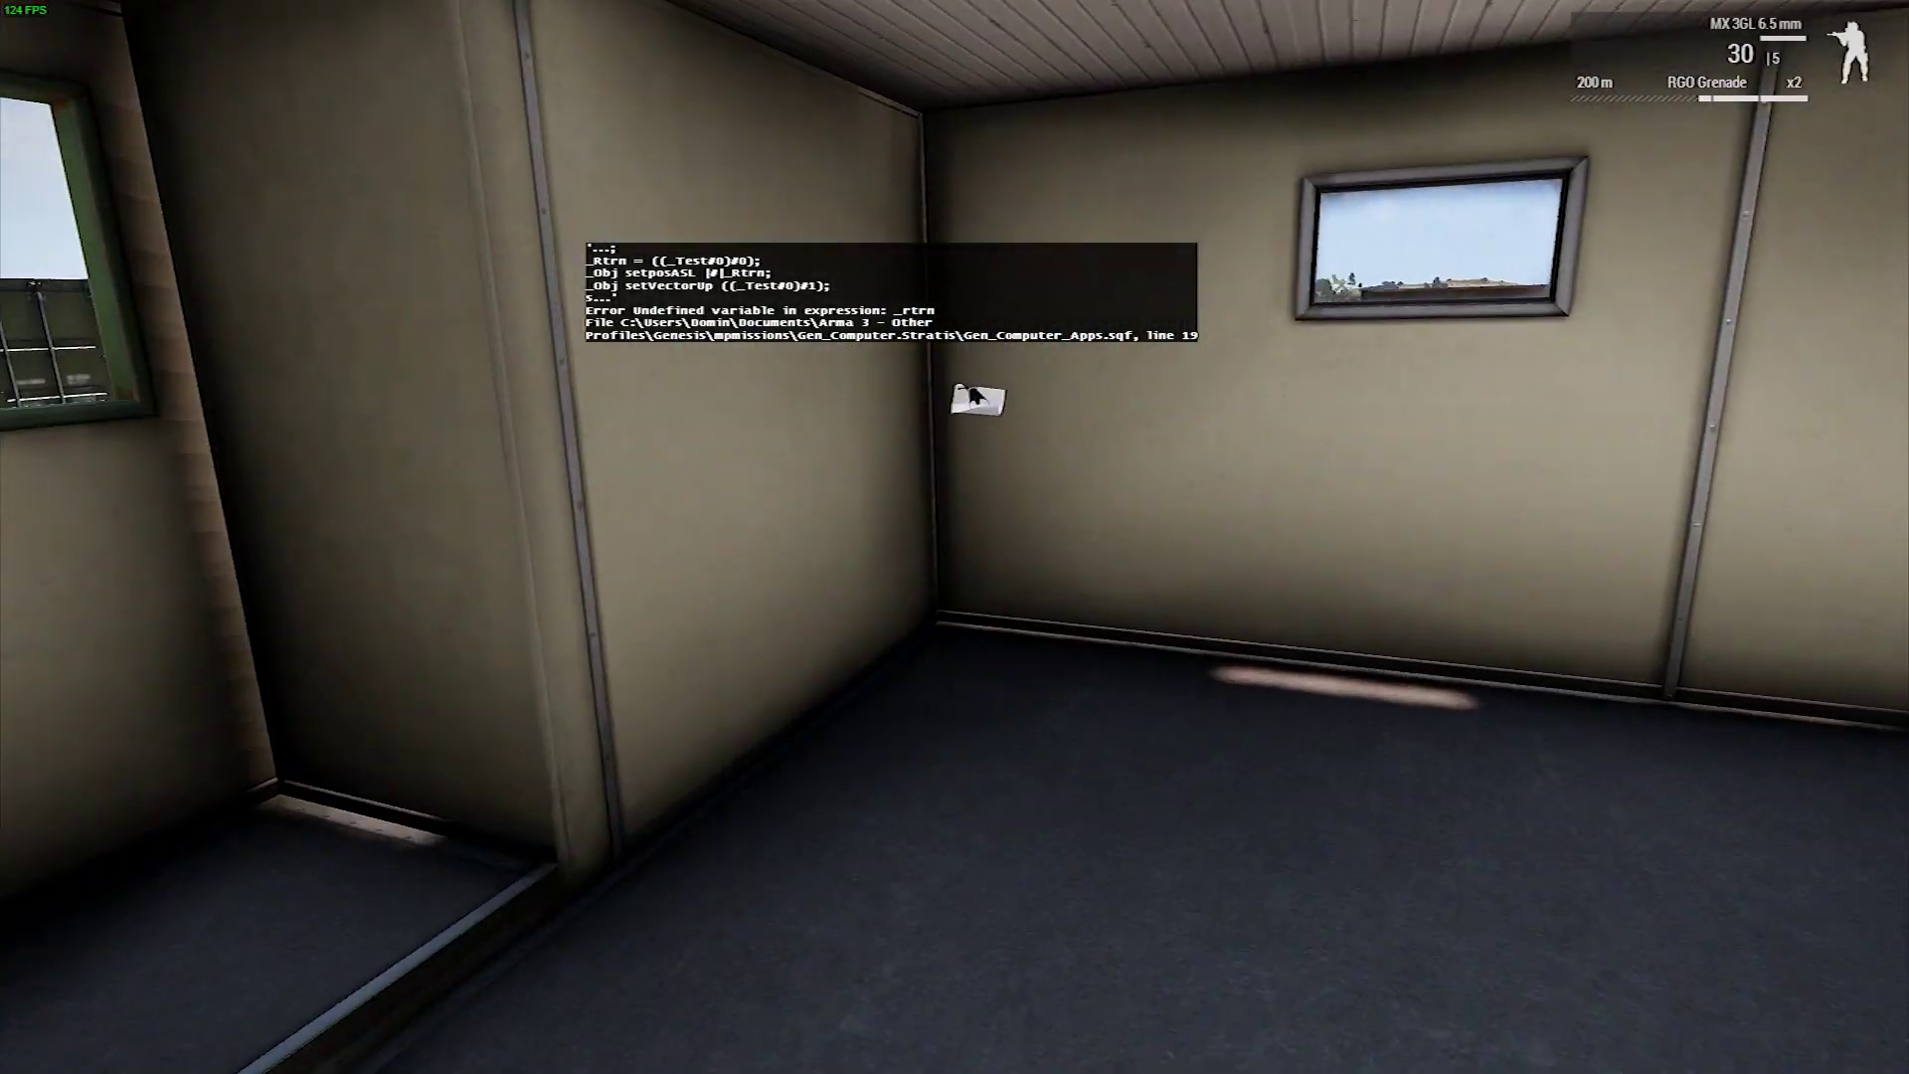
pyautogui.press('w')
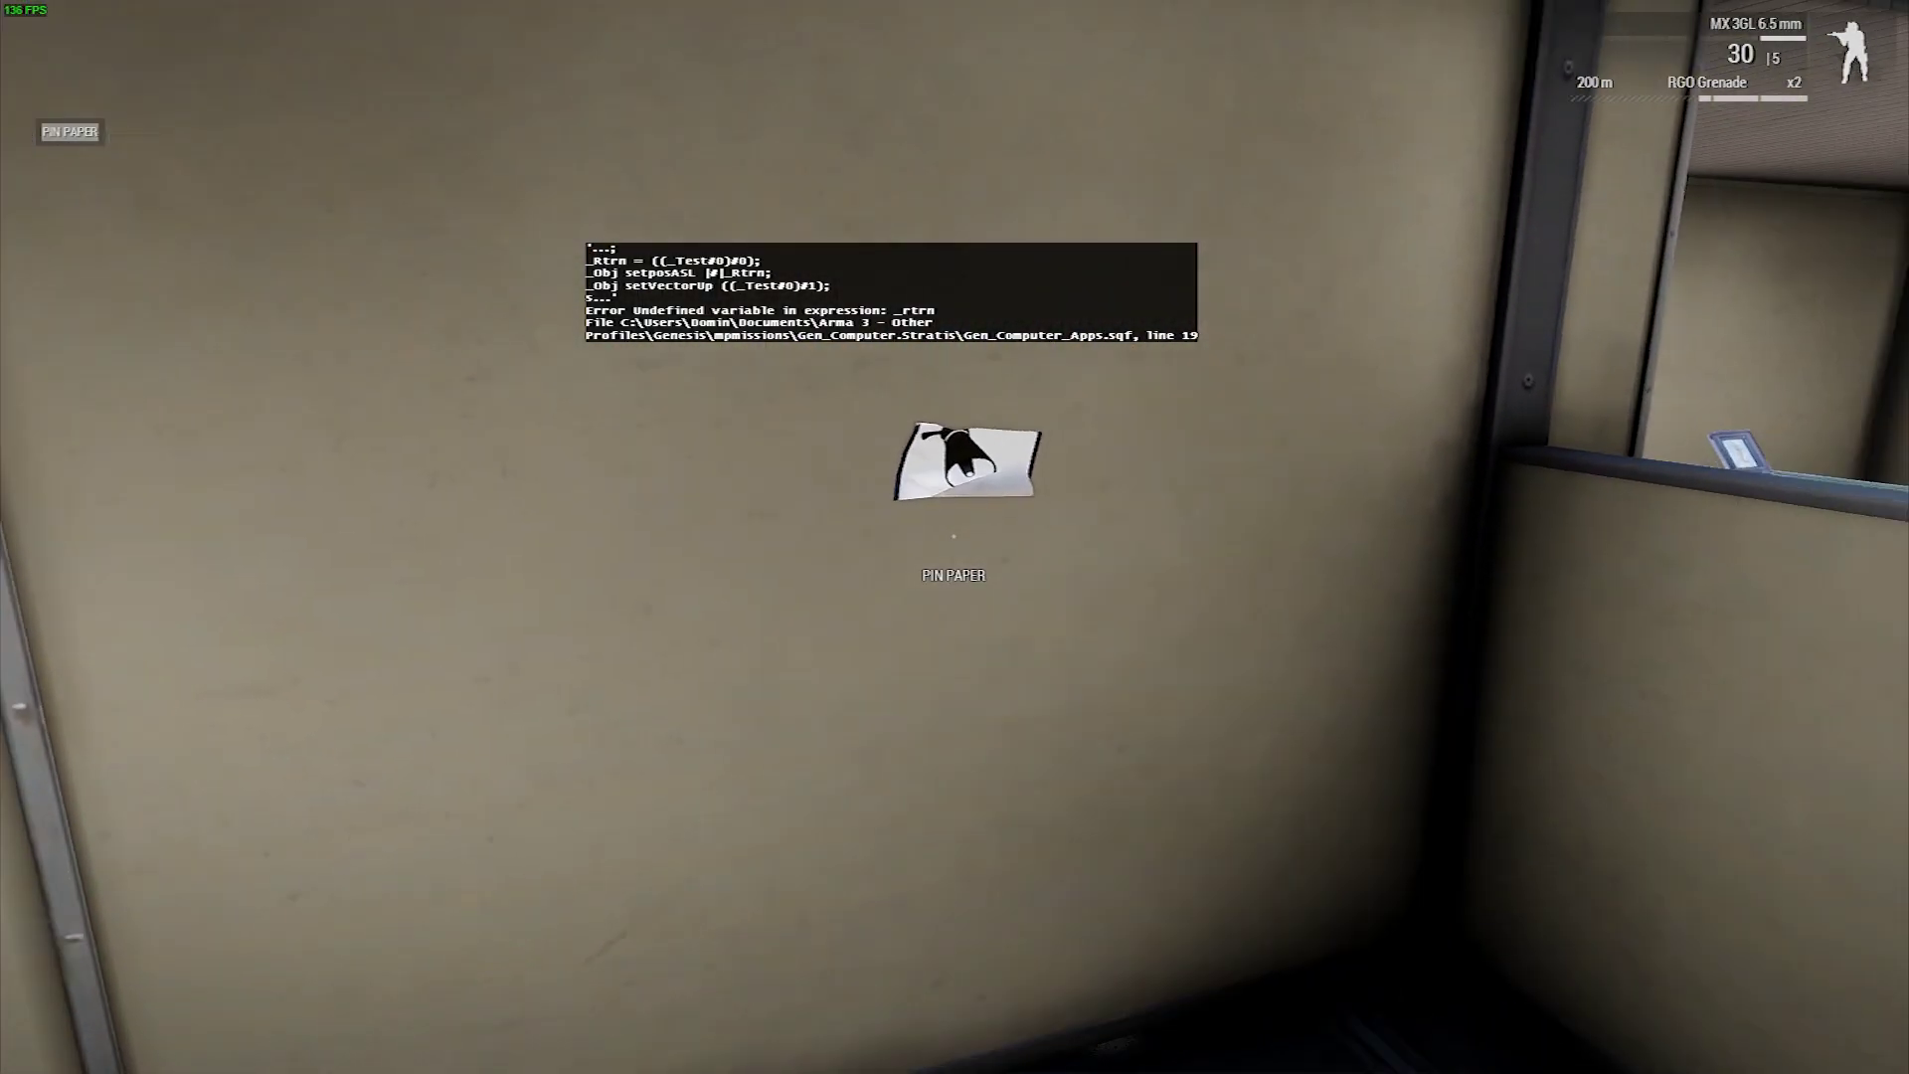
pyautogui.press('space')
# Examine the pinned paper up close and display its written text
pyautogui.press('s')
pyautogui.press('w')
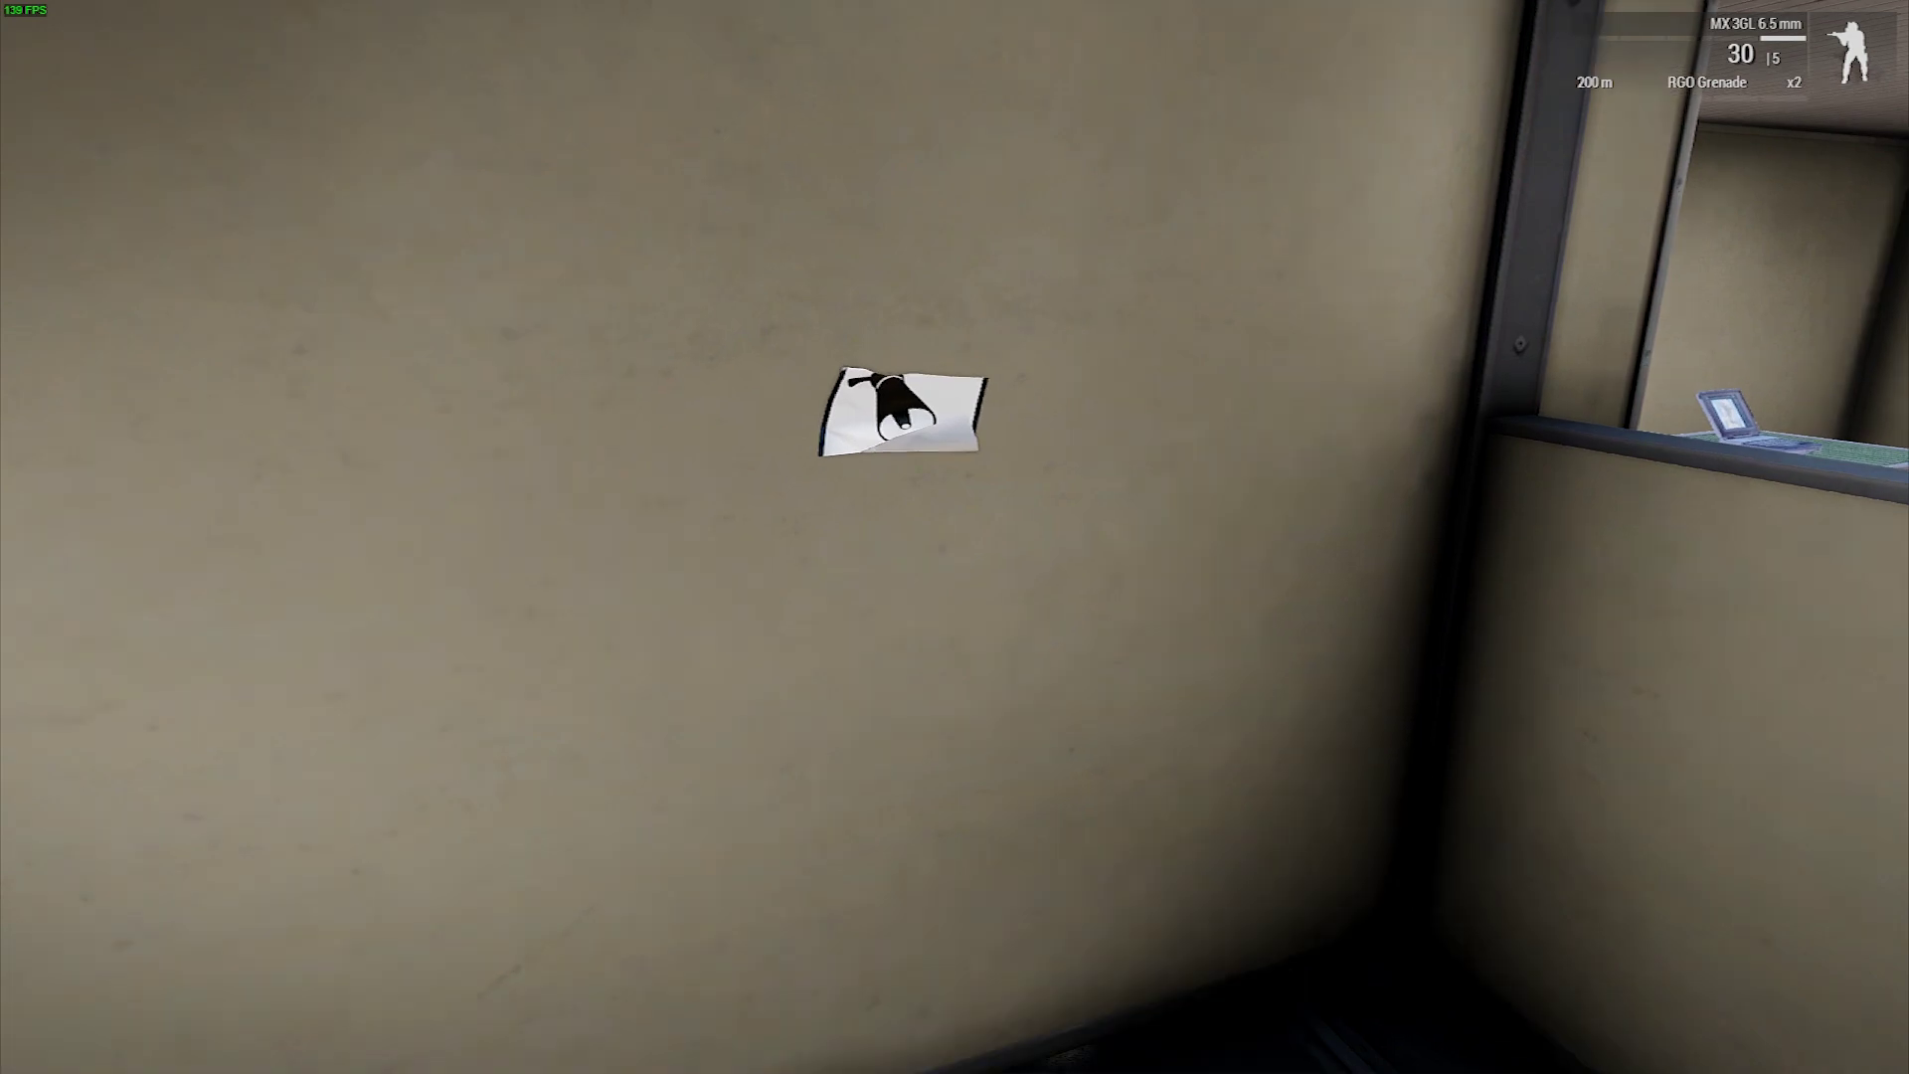
pyautogui.press('w')
pyautogui.press('space')
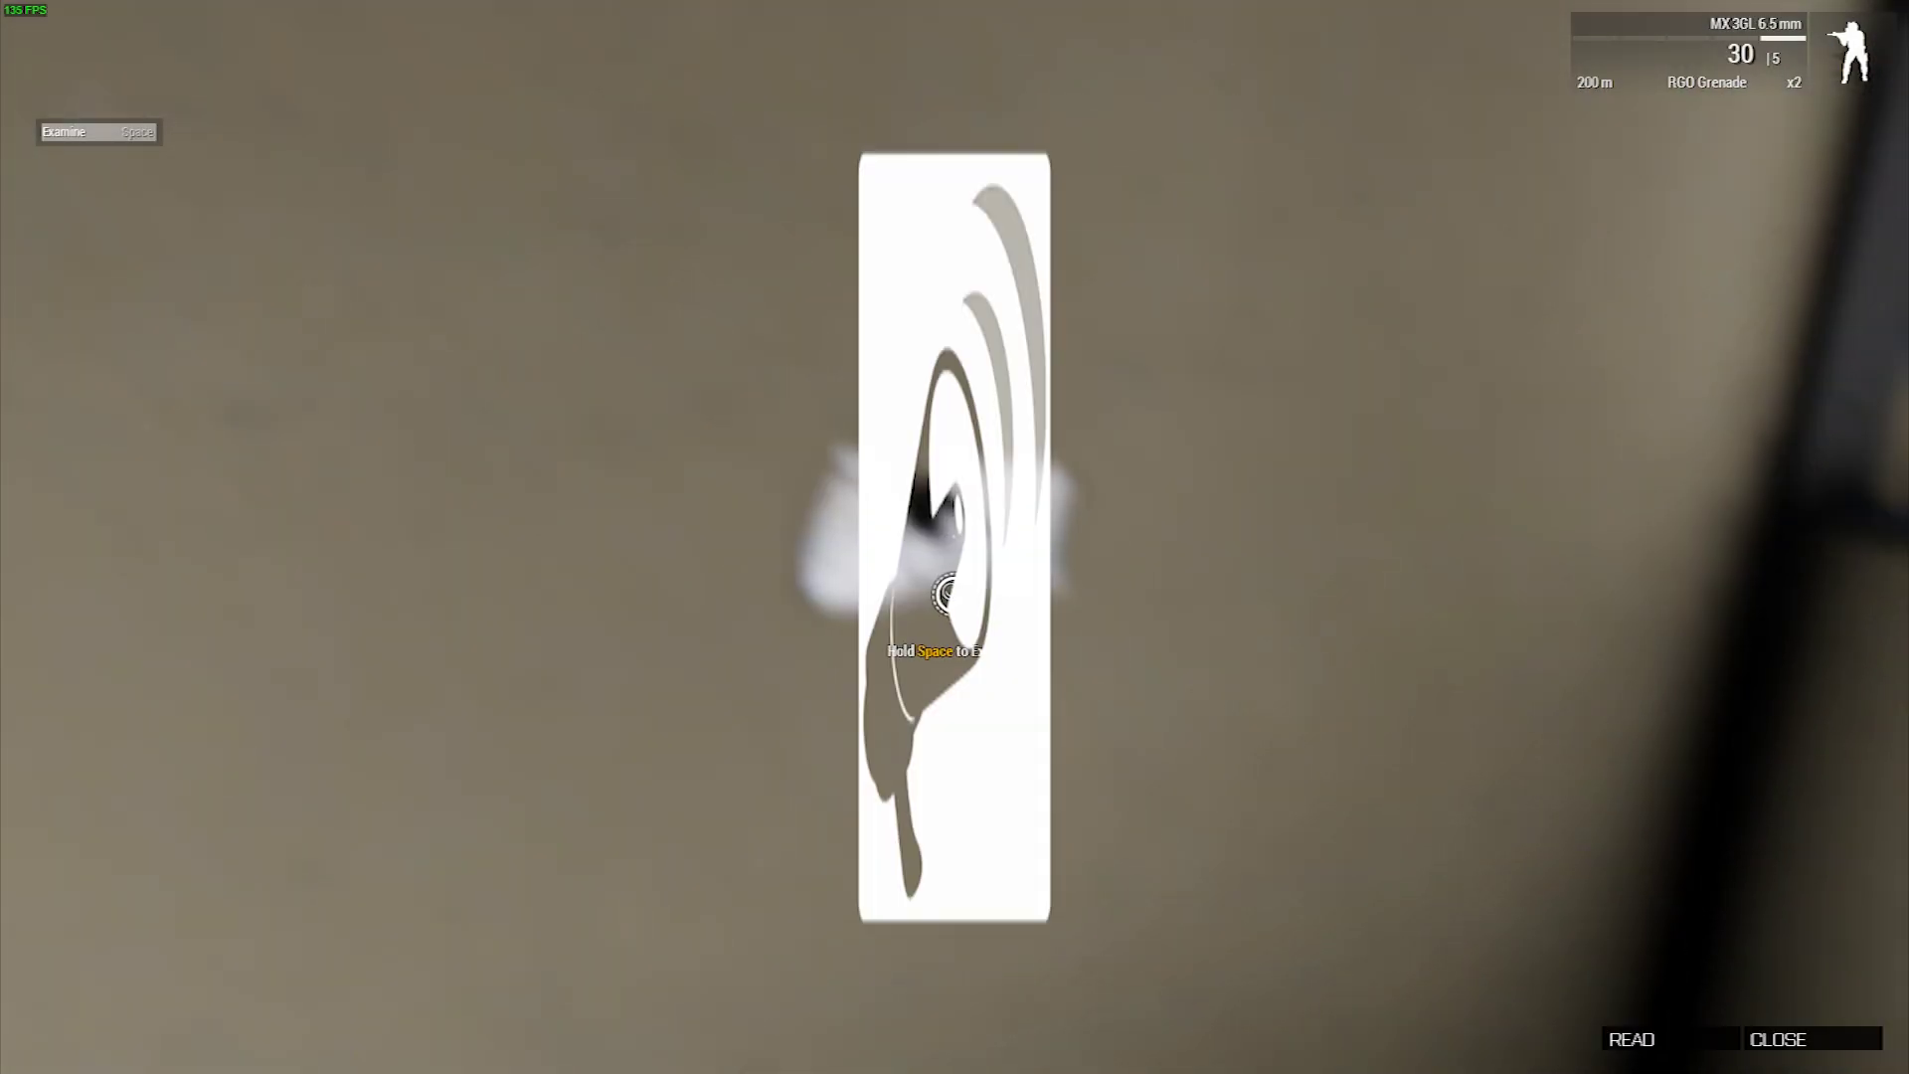
pyautogui.click(1666, 1036)
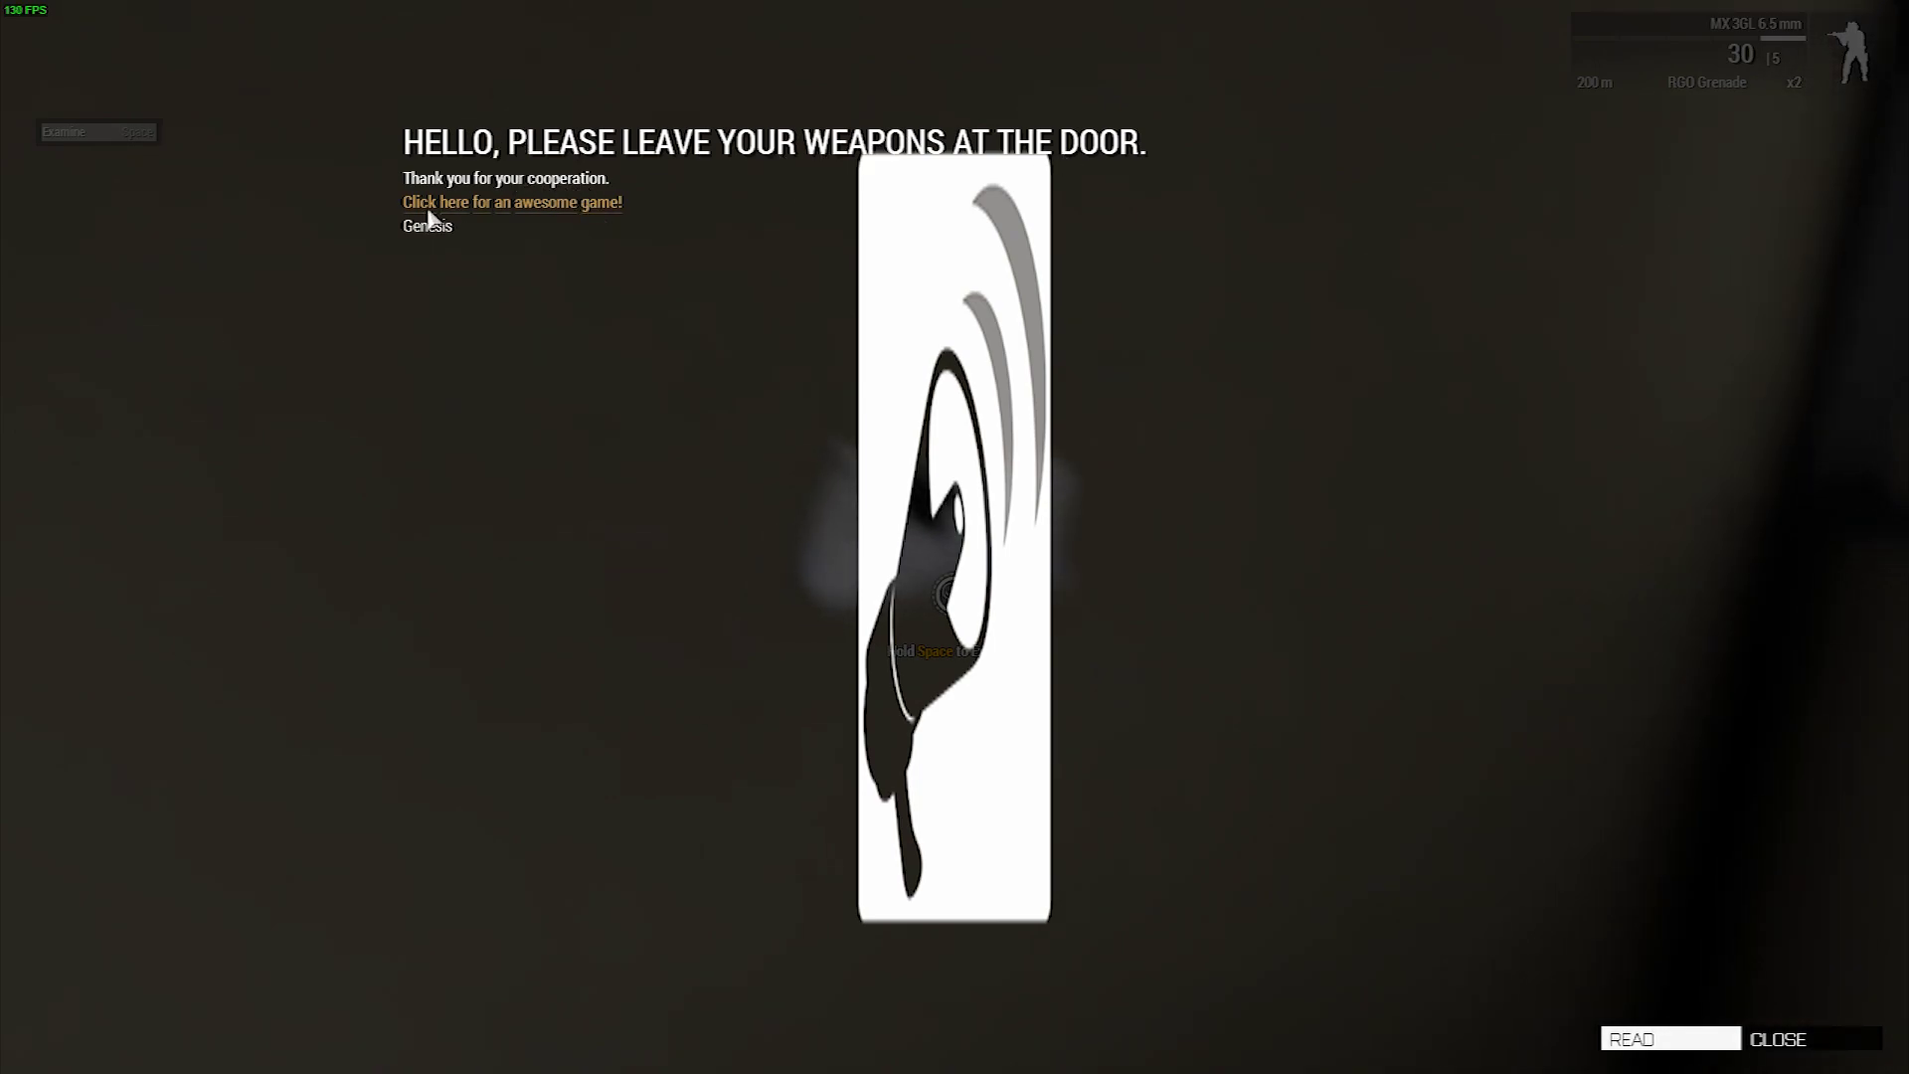
# Follow the letter's "Click here for an awesome game!" link, skim the Arma 3 website and close its browser tab
pyautogui.click(501, 205)
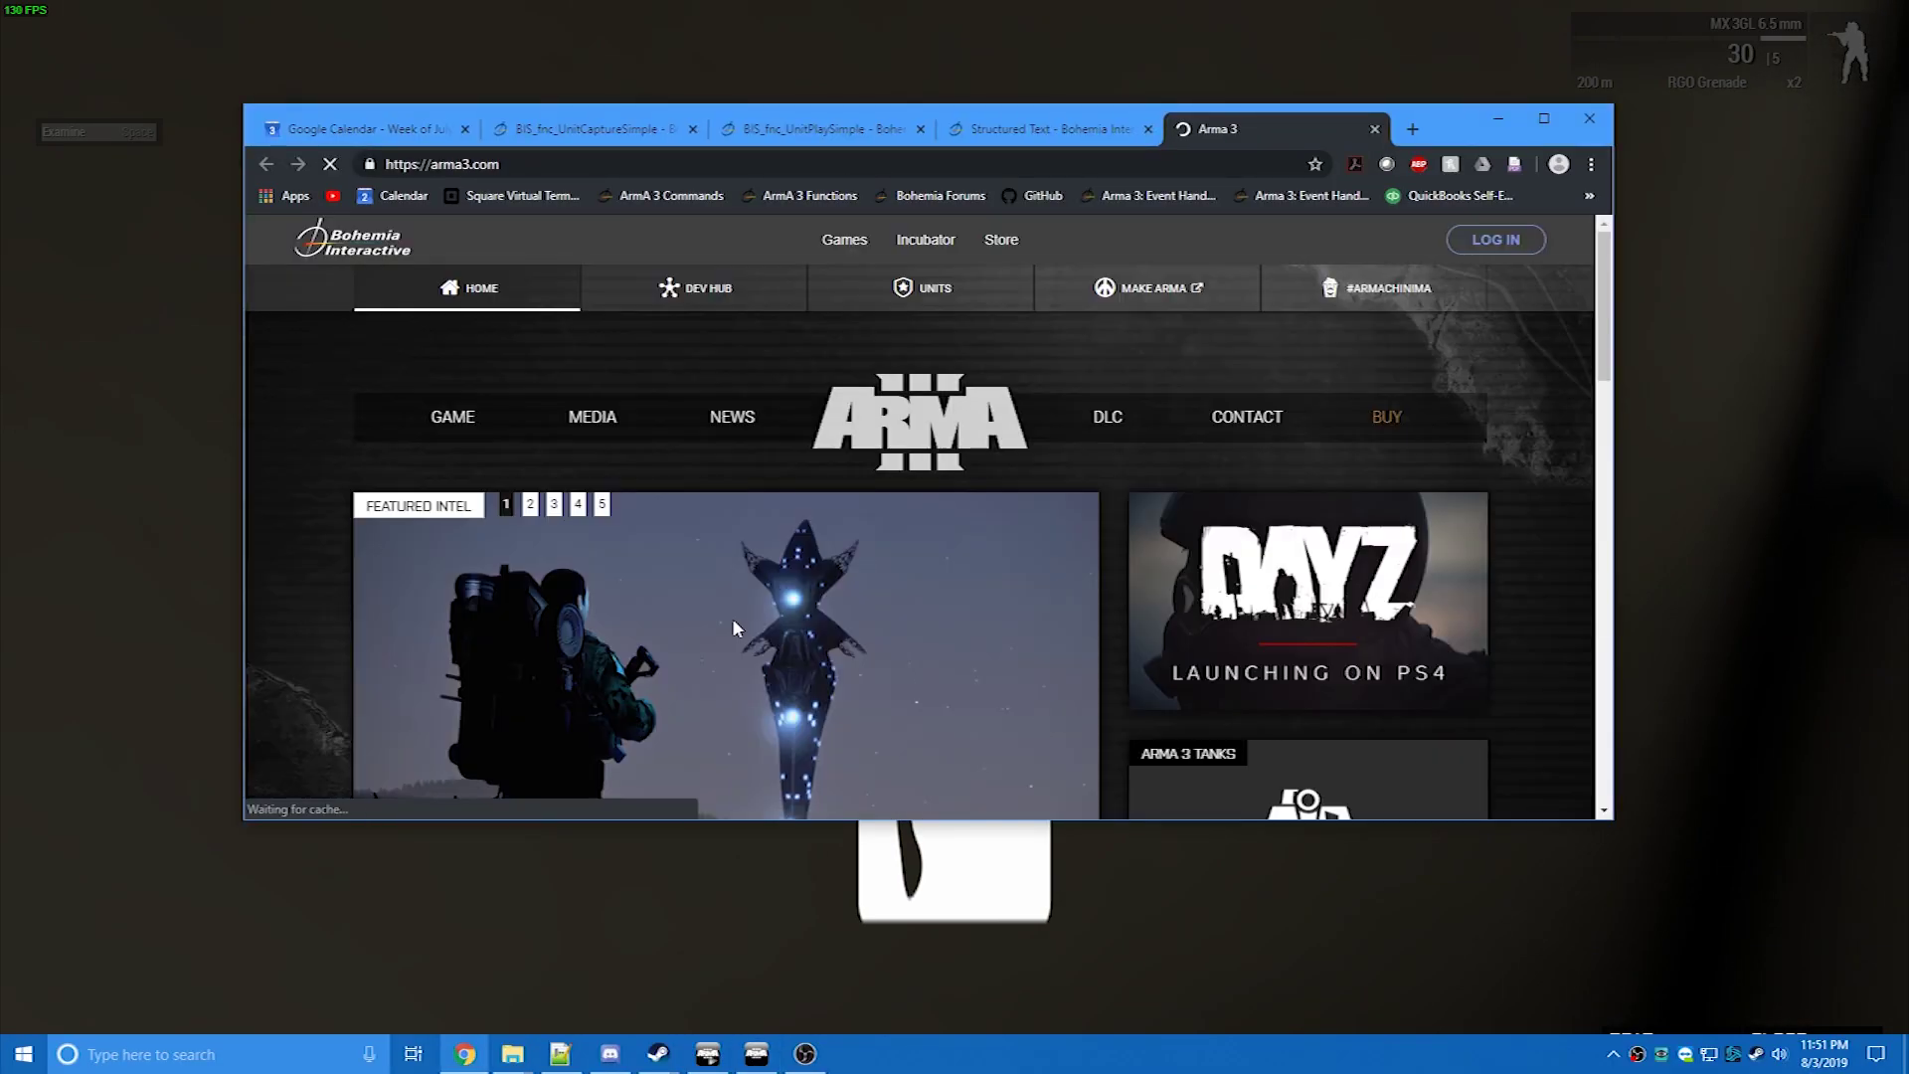
pyautogui.scroll(-17, 733, 622)
pyautogui.scroll(12, 792, 602)
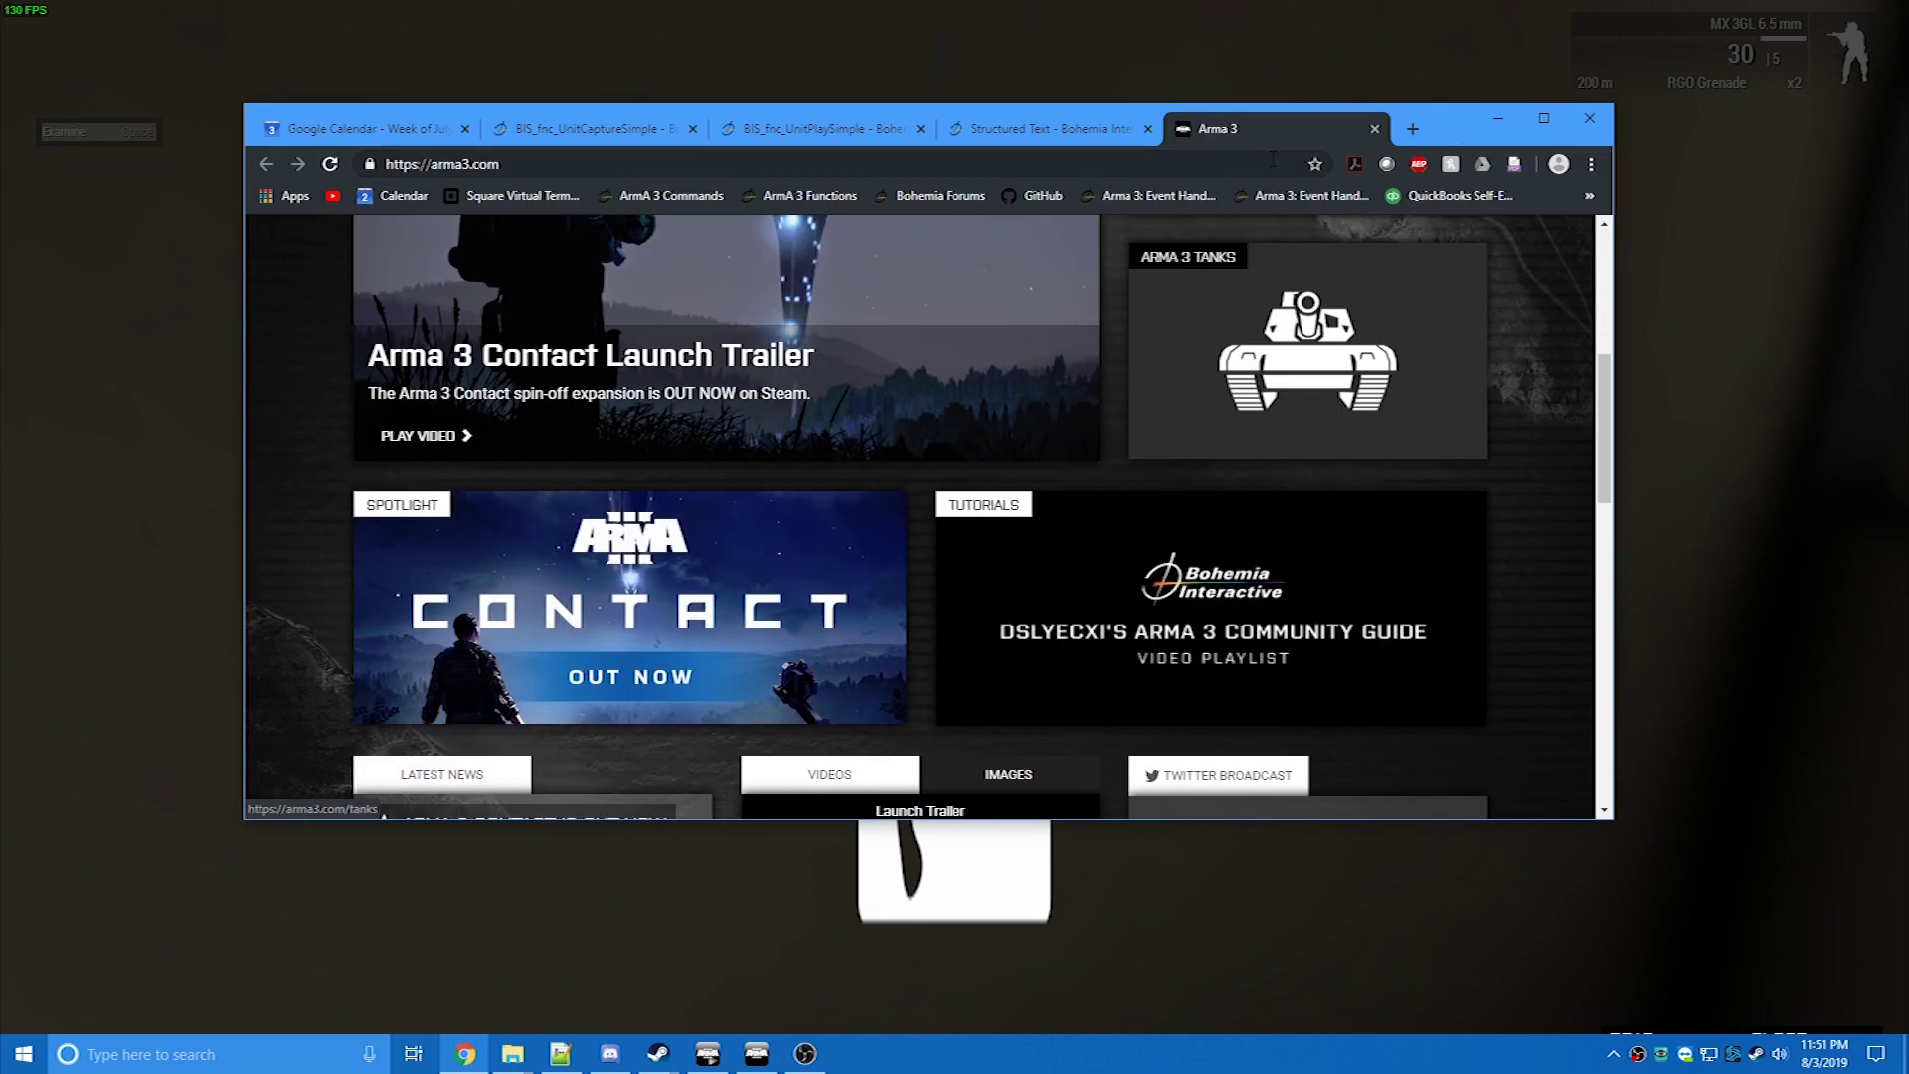
pyautogui.click(1373, 131)
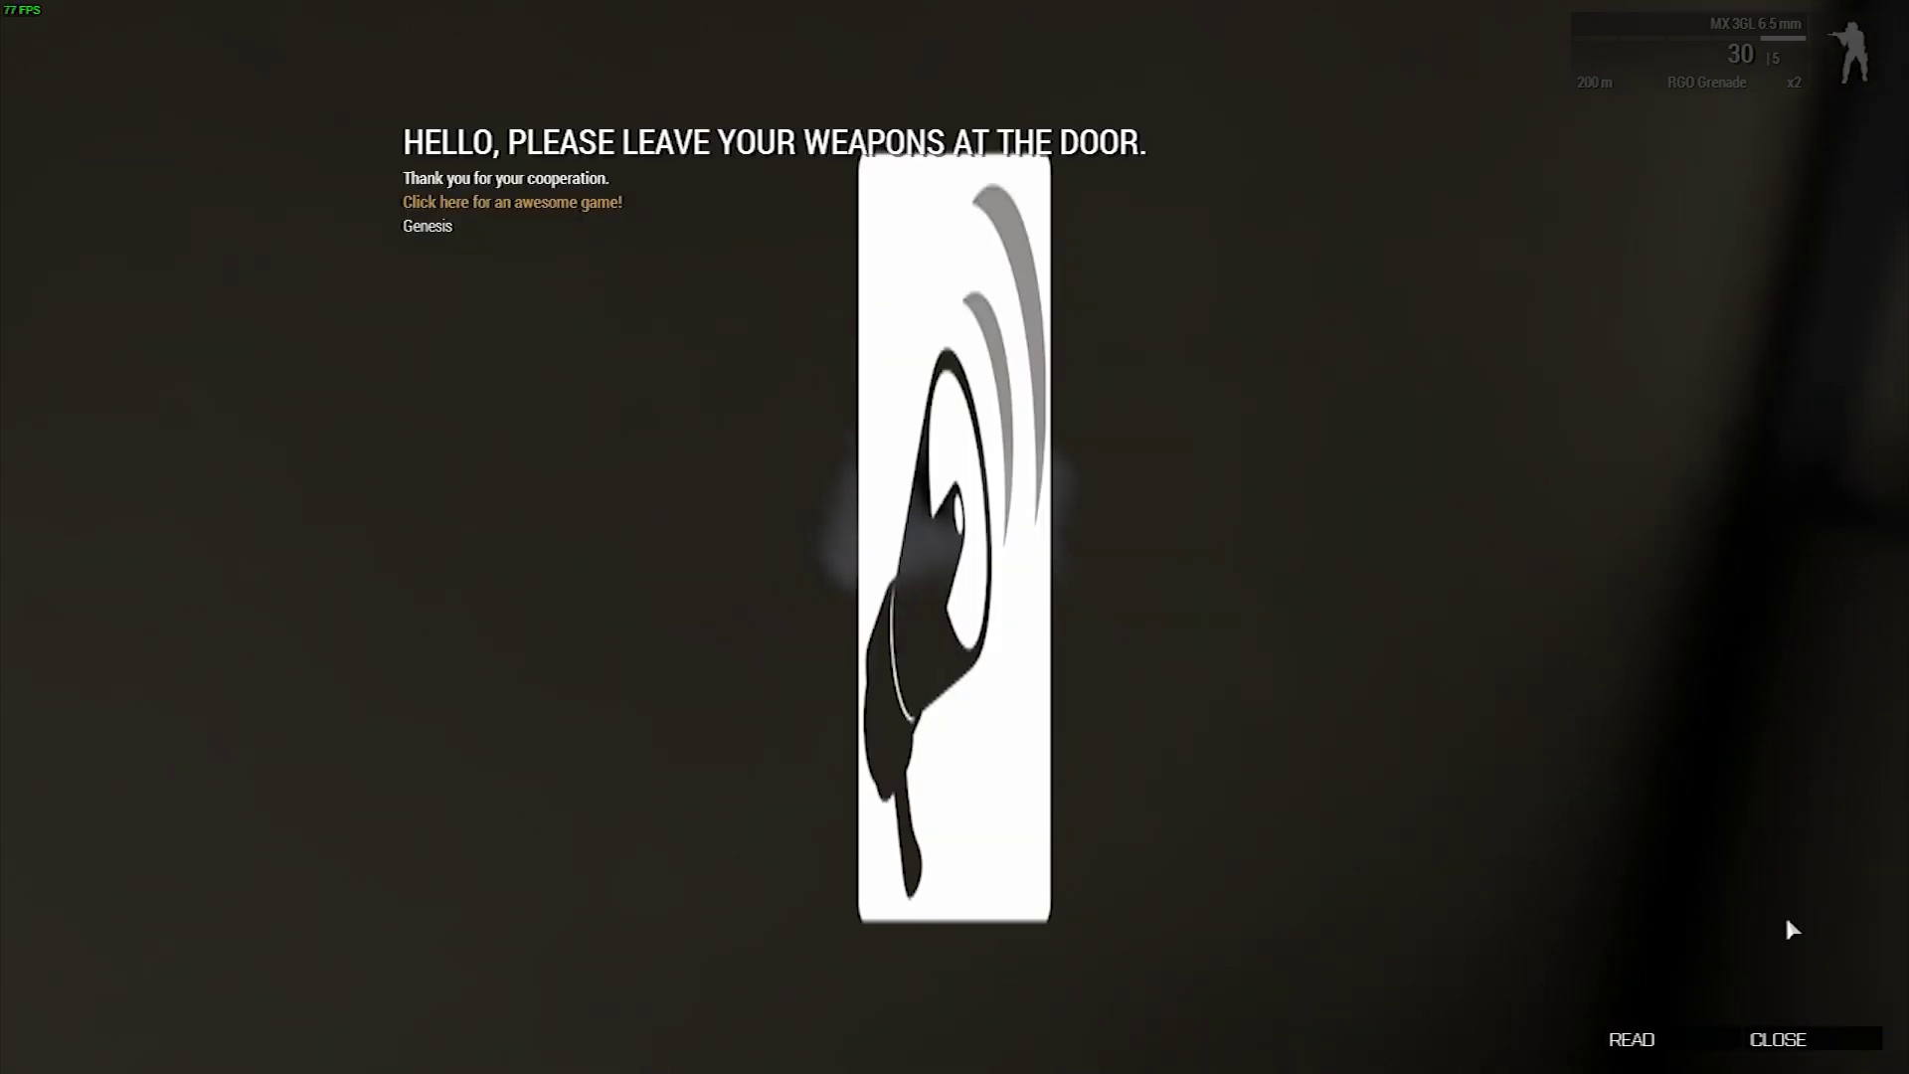
# Close the letter, examine the pinned paper once more and close it again
pyautogui.click(1779, 1042)
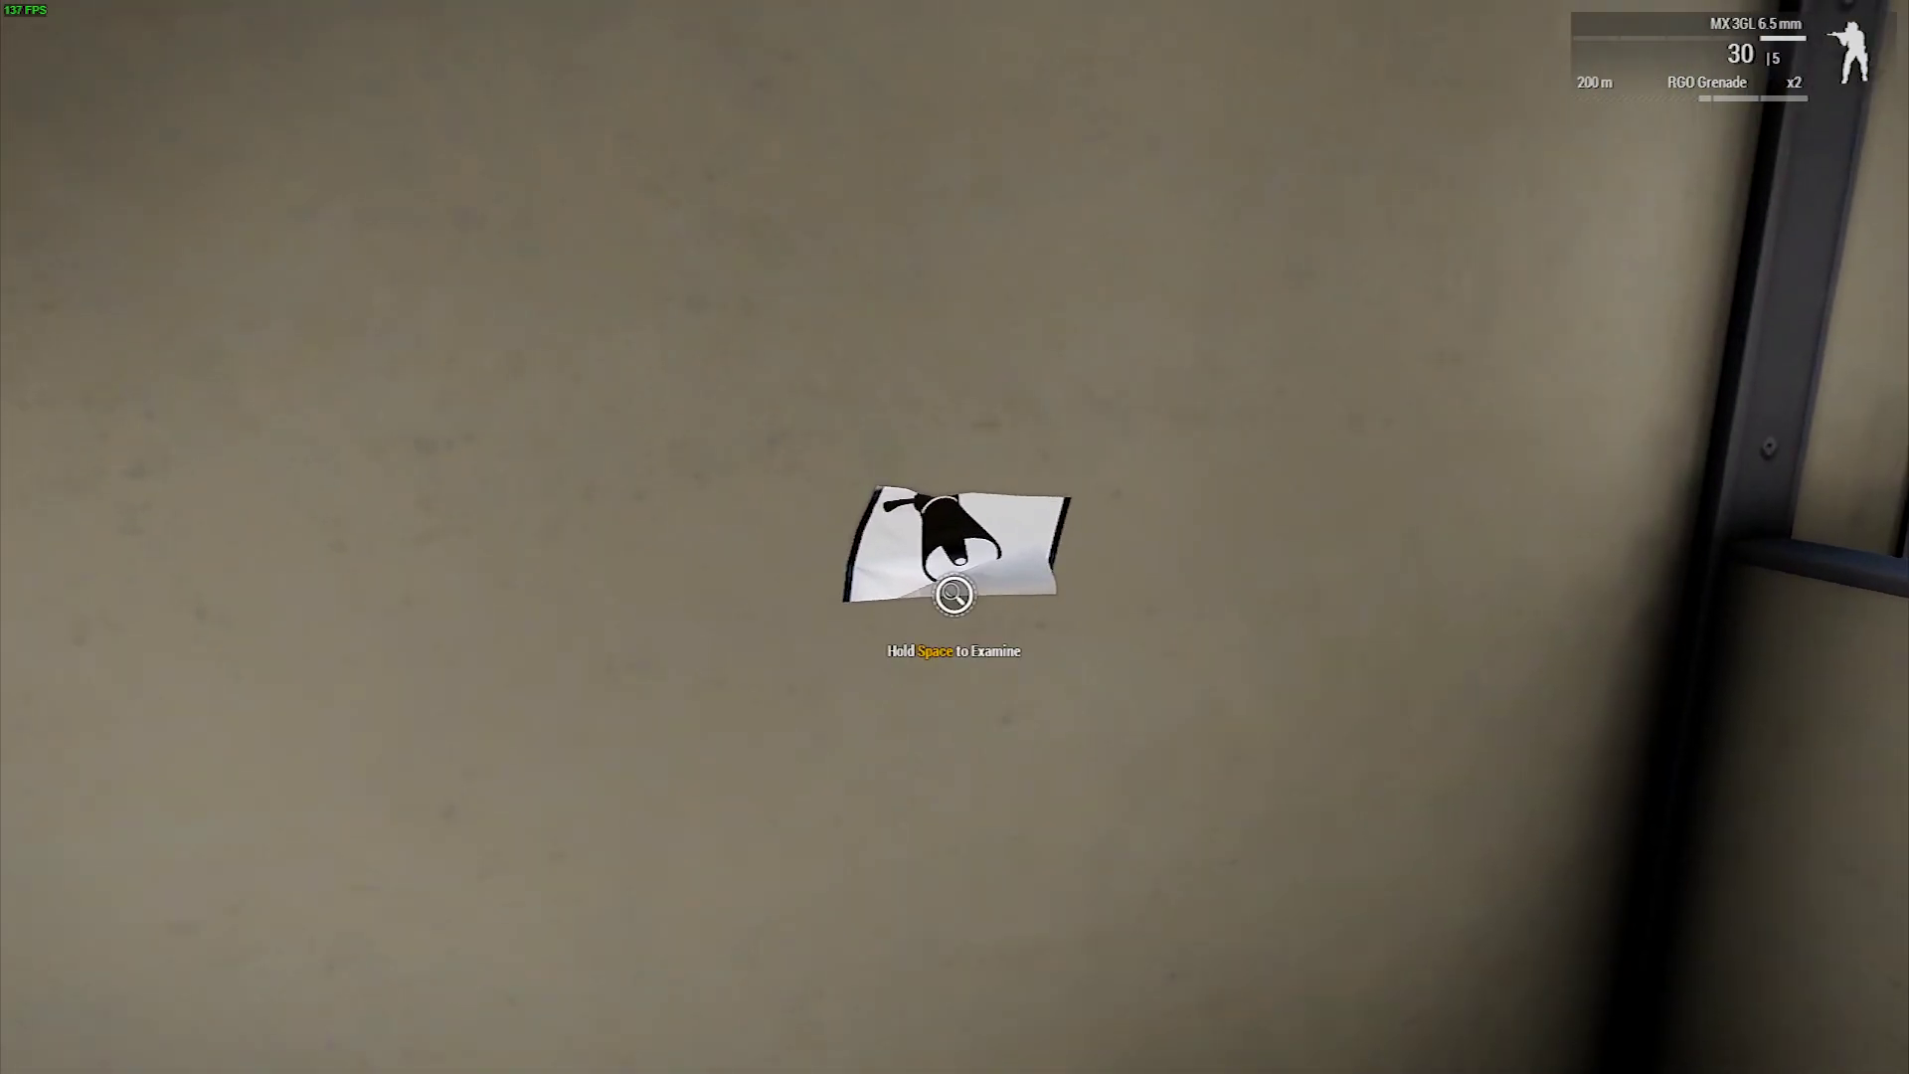
pyautogui.press('space')
pyautogui.click(1779, 1042)
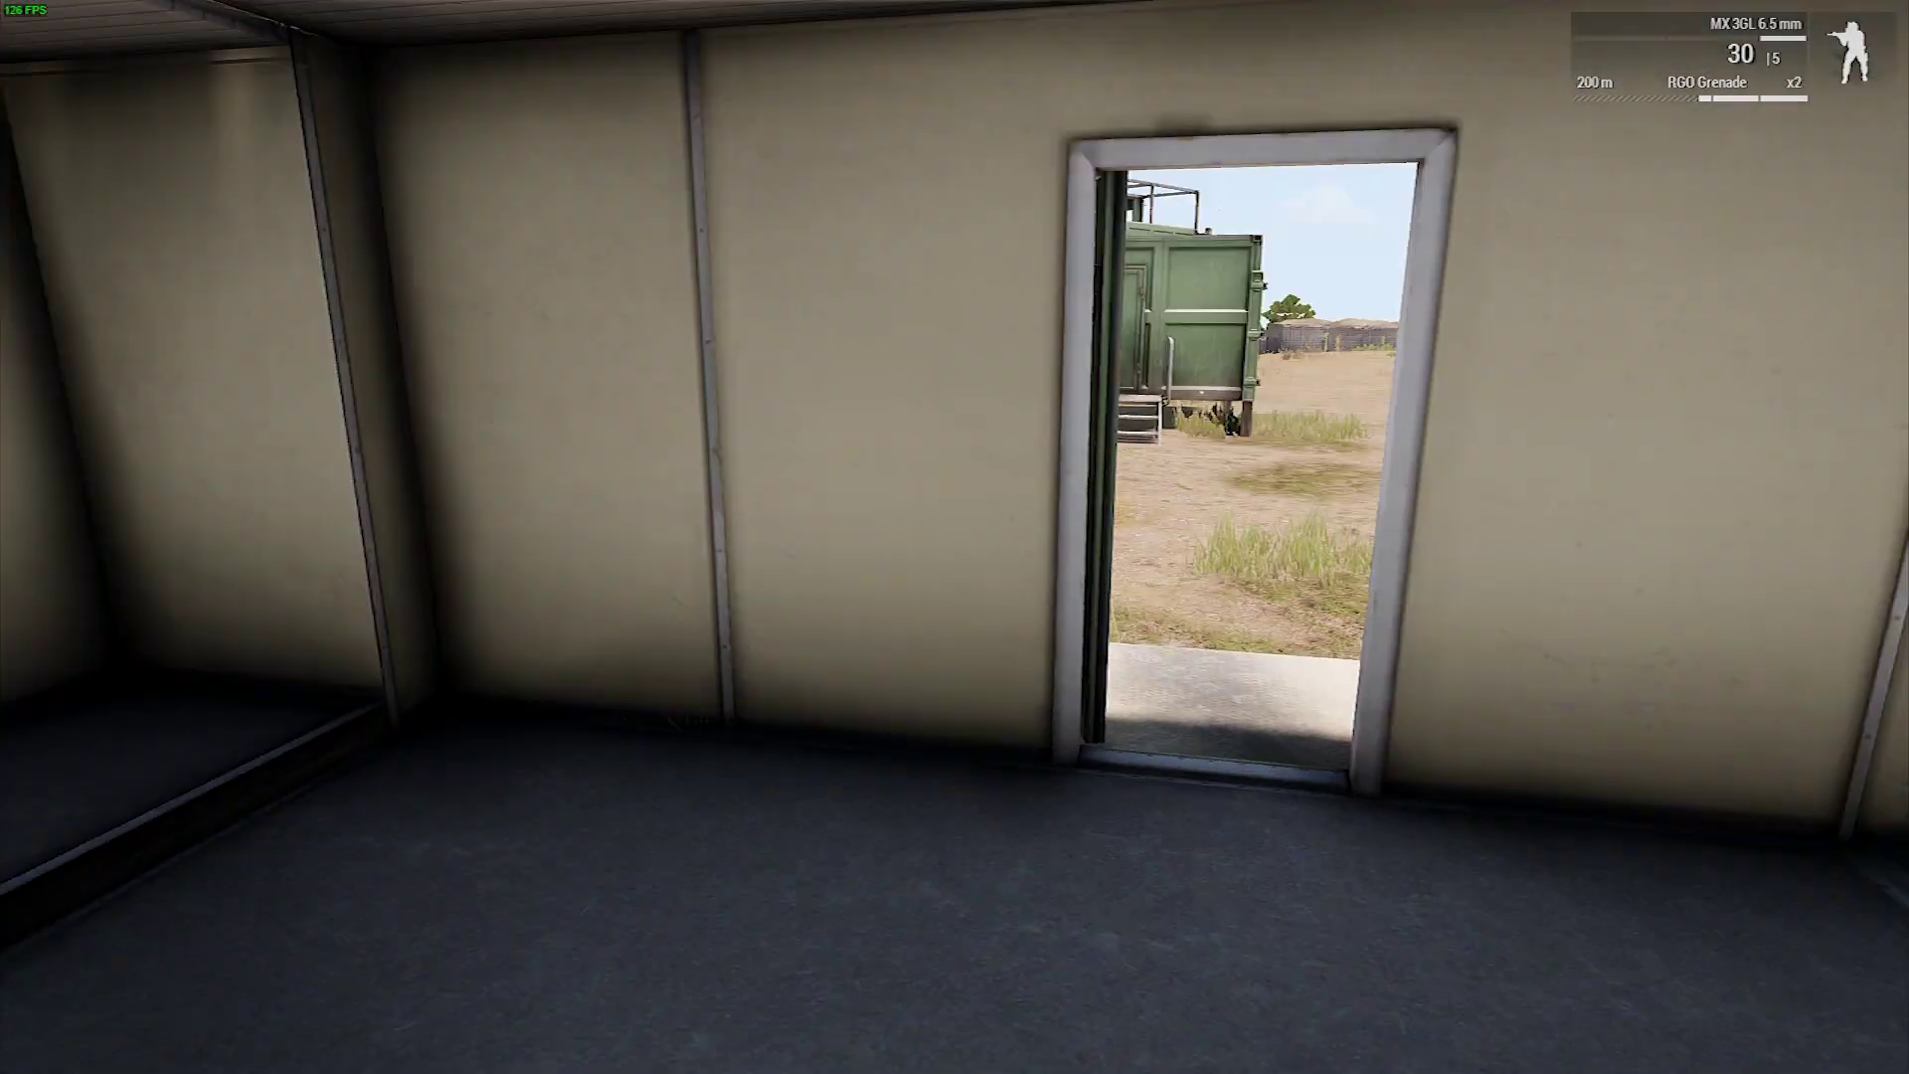
# Walk back across the room to the green table with the laptop
pyautogui.press('w')
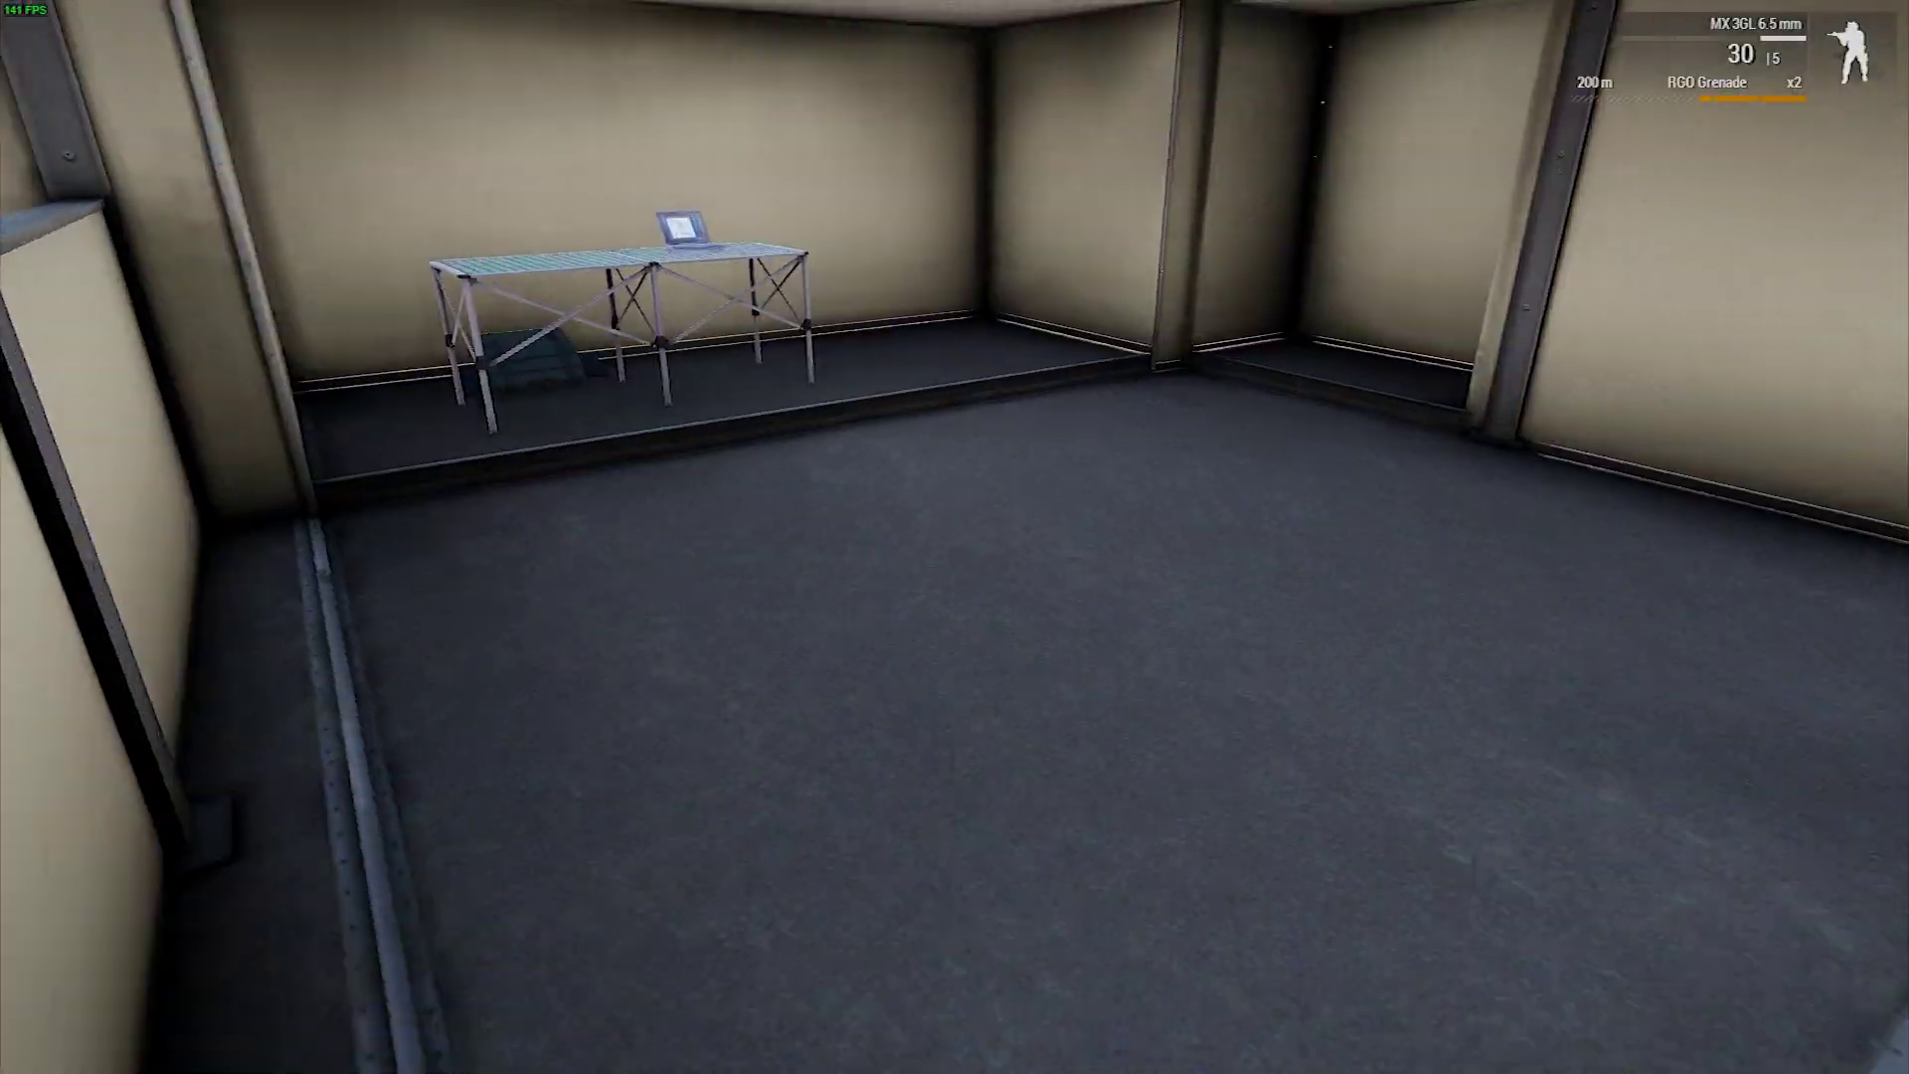
pyautogui.press('w')
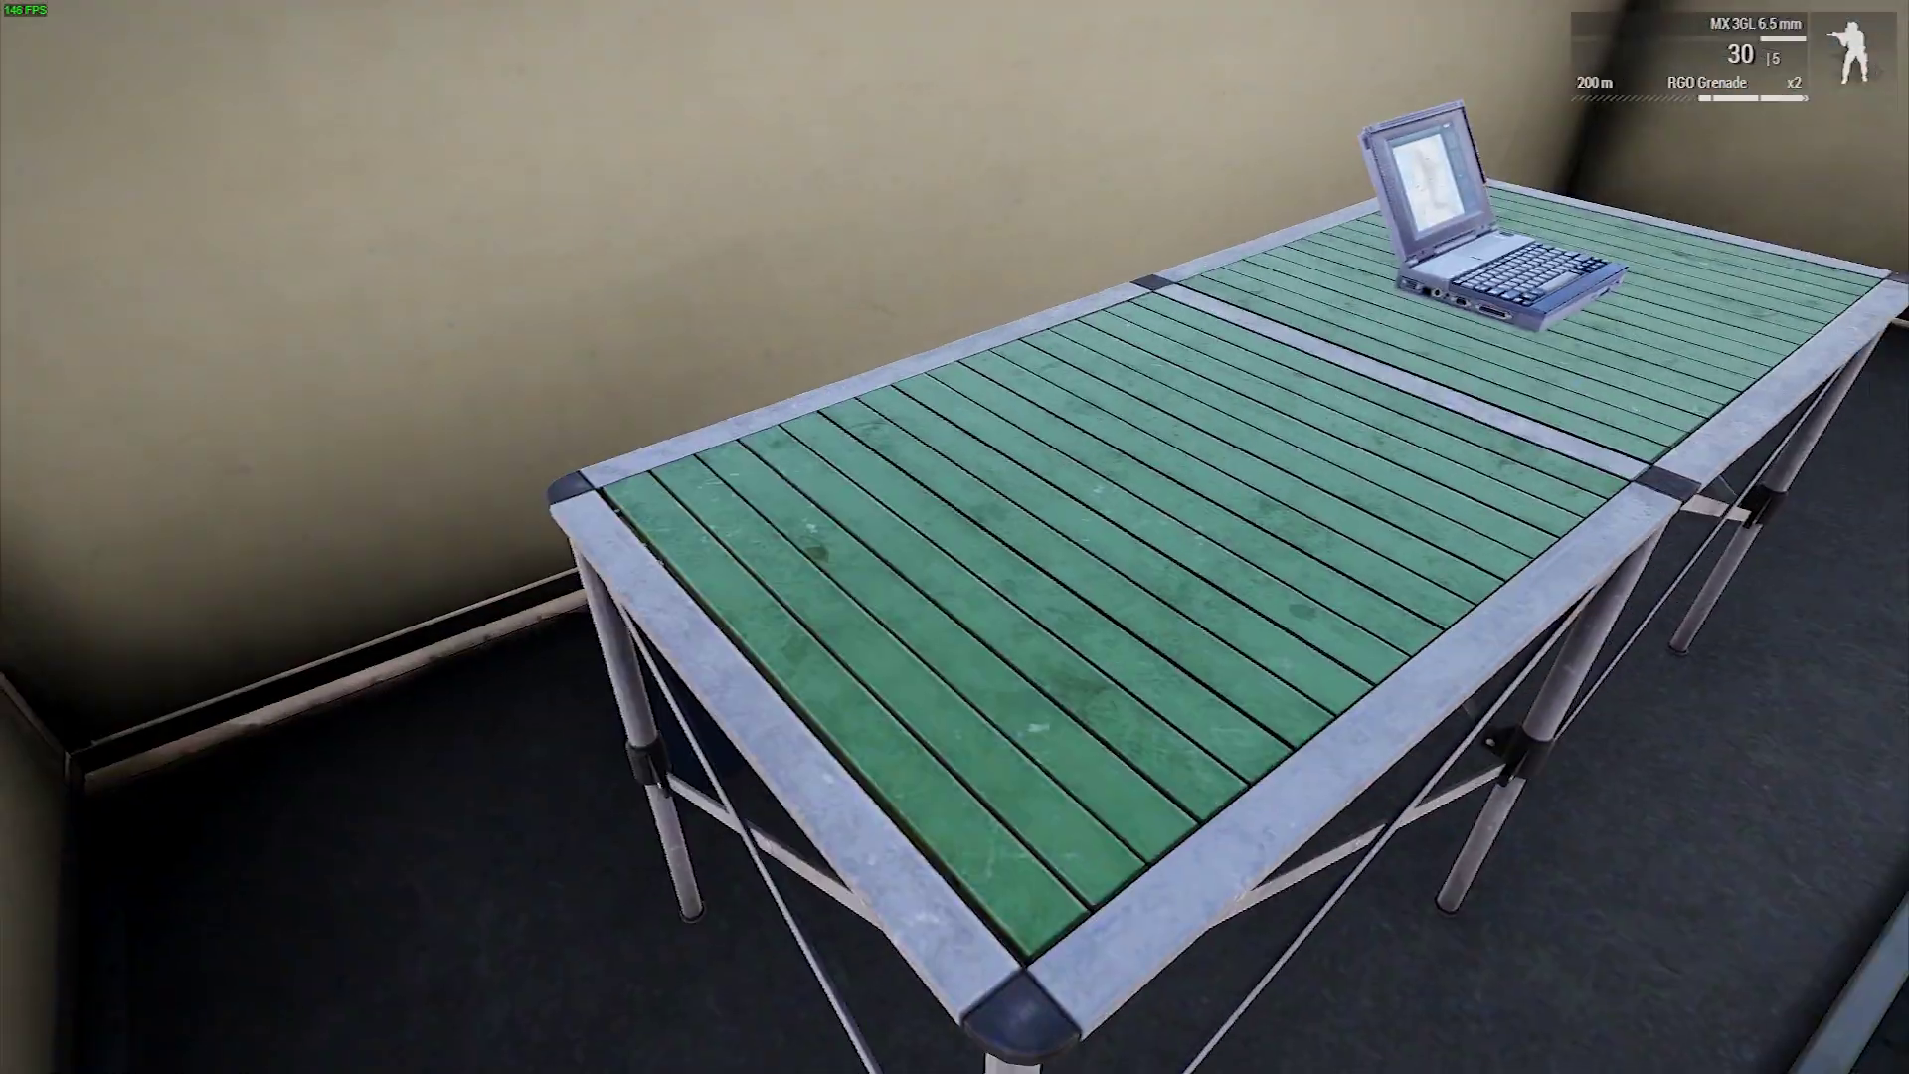
pyautogui.press('z')
pyautogui.scroll(-1, 955, 537)
pyautogui.press('space')
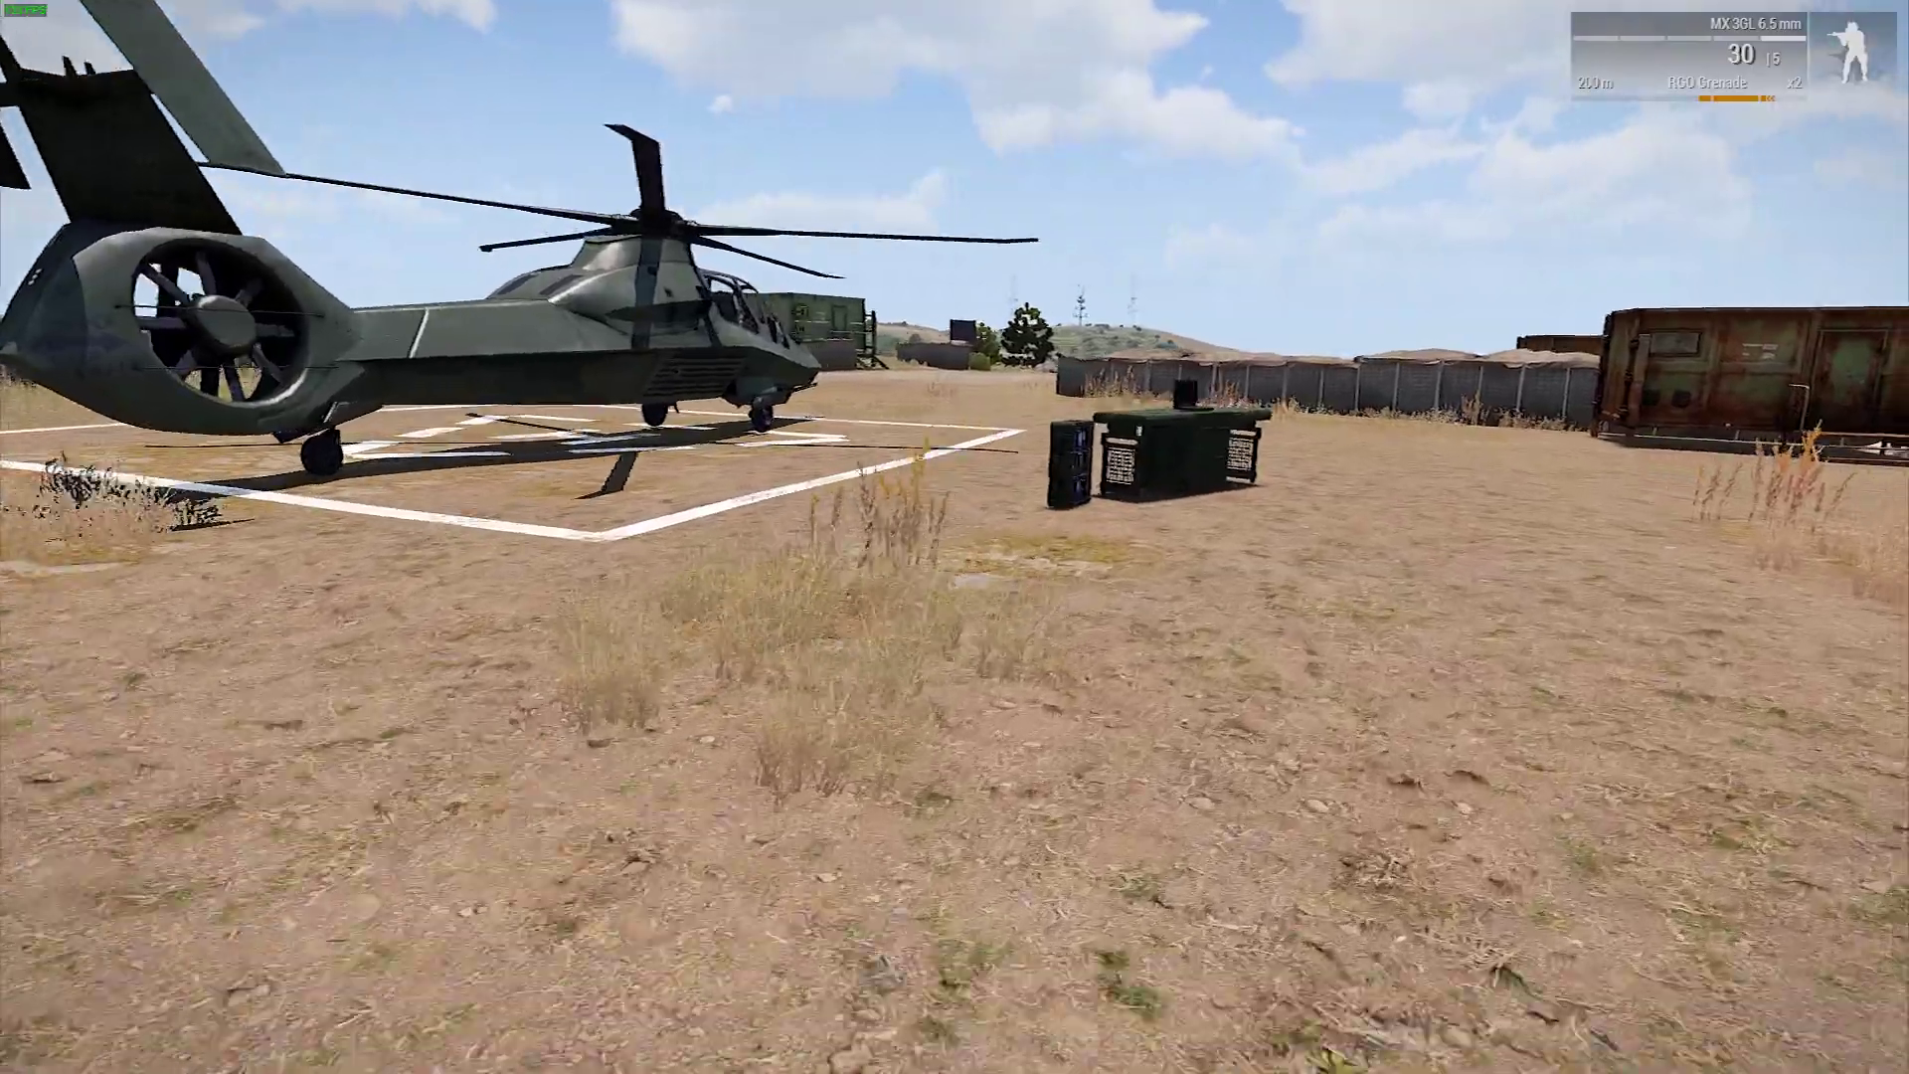
# Go to the outdoor laptop beside the helicopter, boot it, and exit its desktop
pyautogui.press('w')
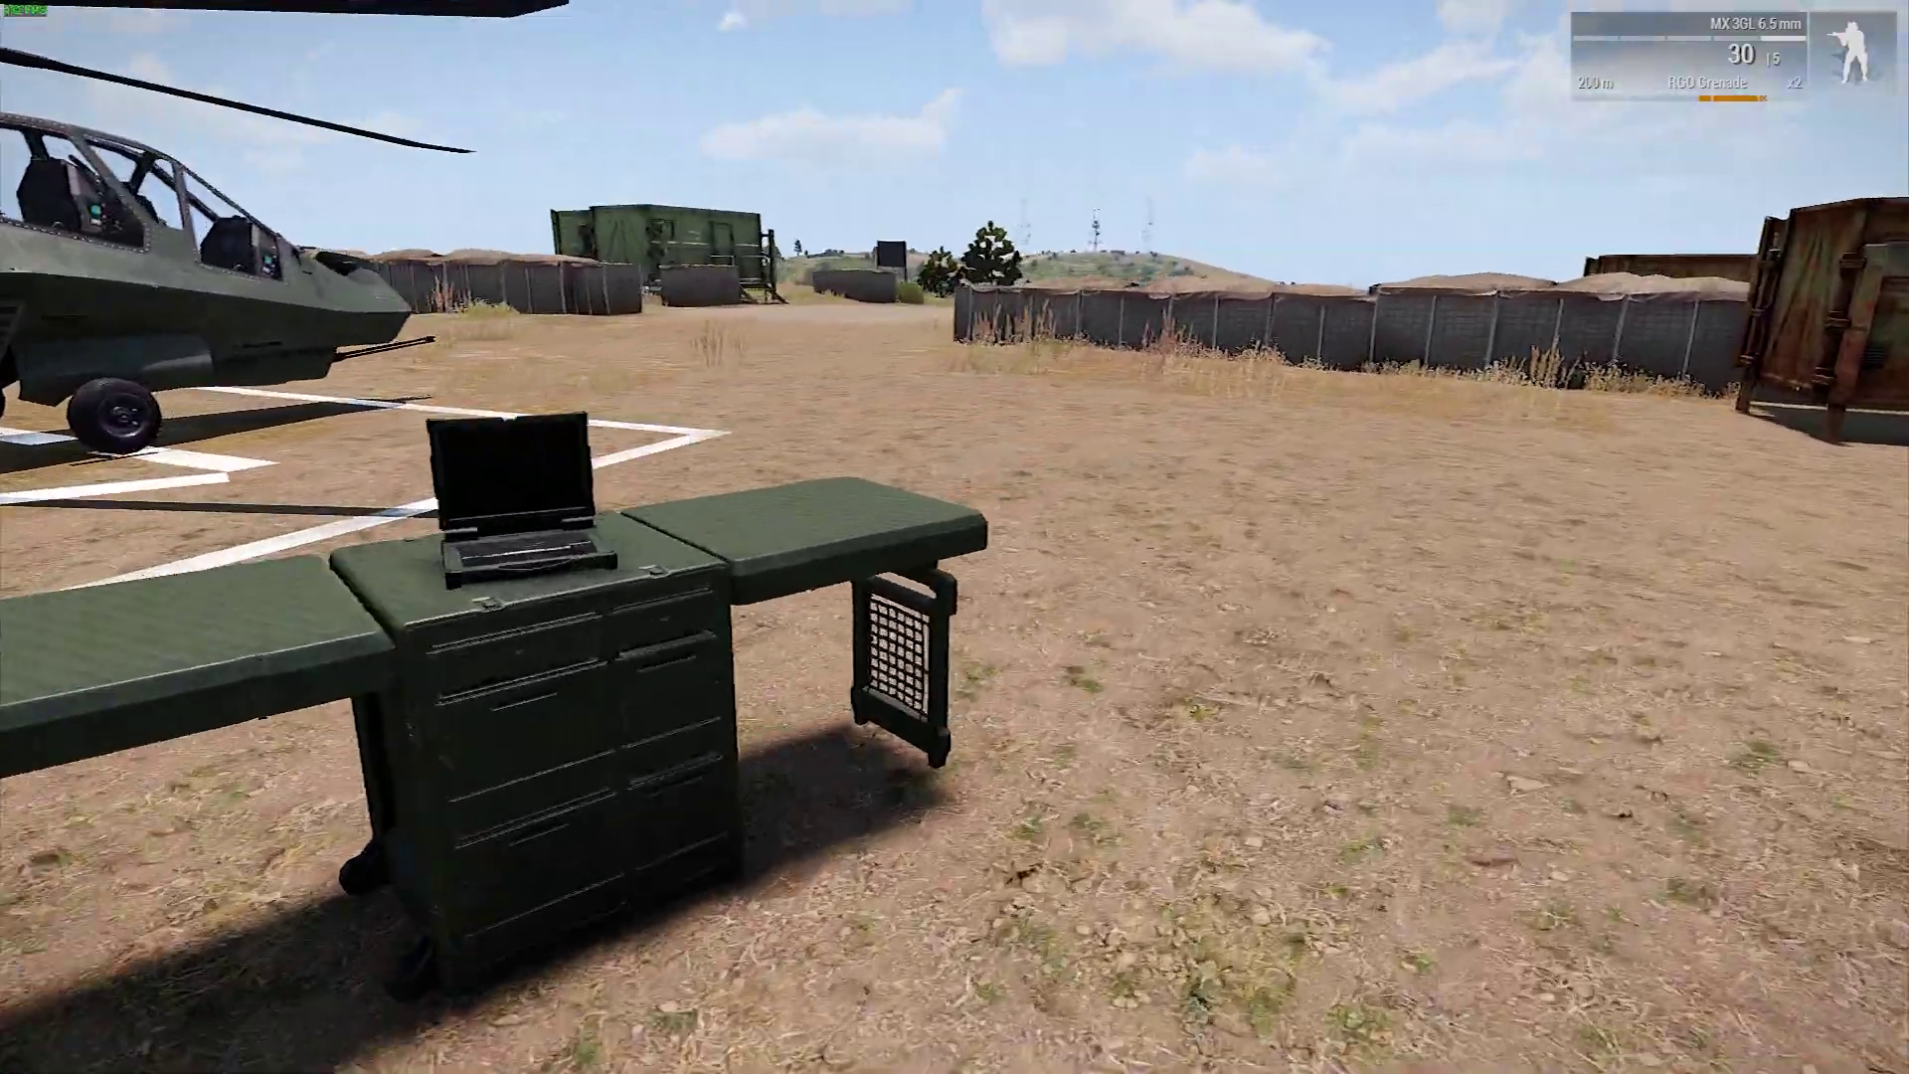
pyautogui.press('s')
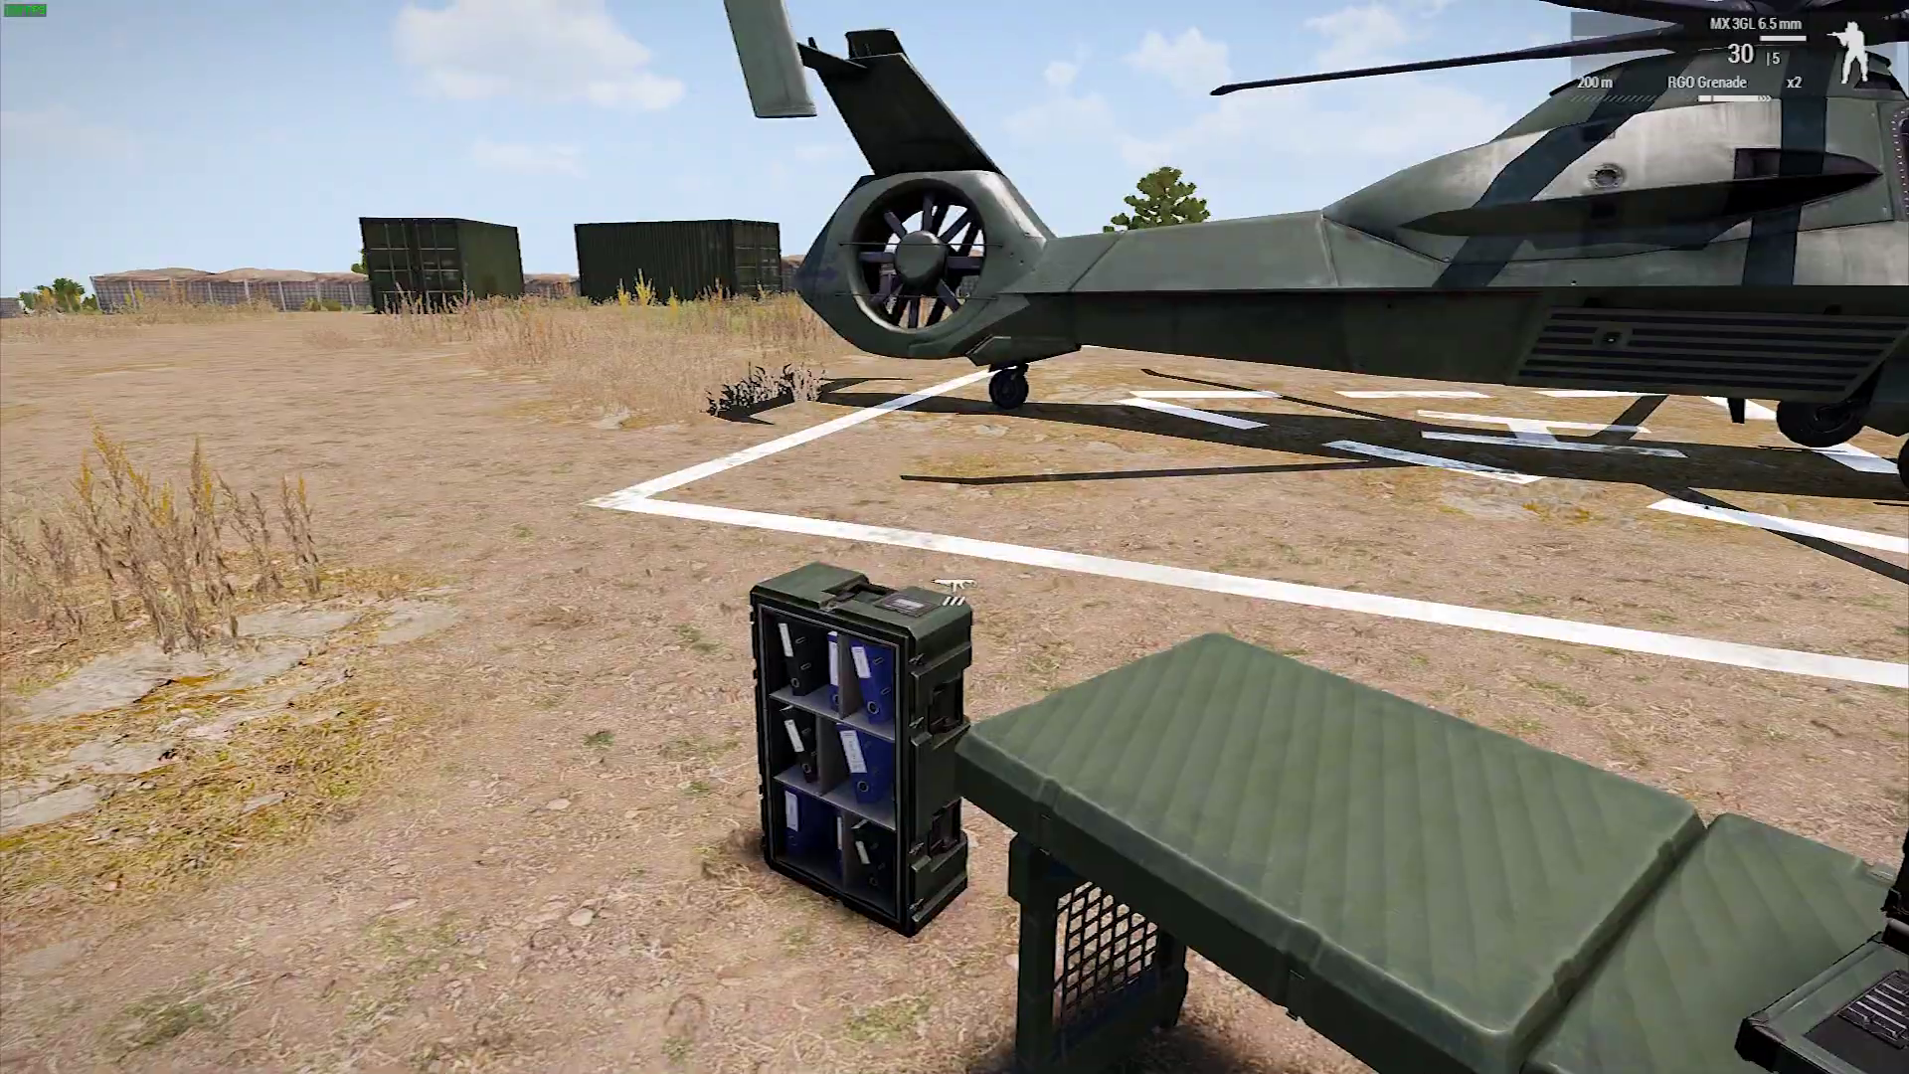
pyautogui.press('s')
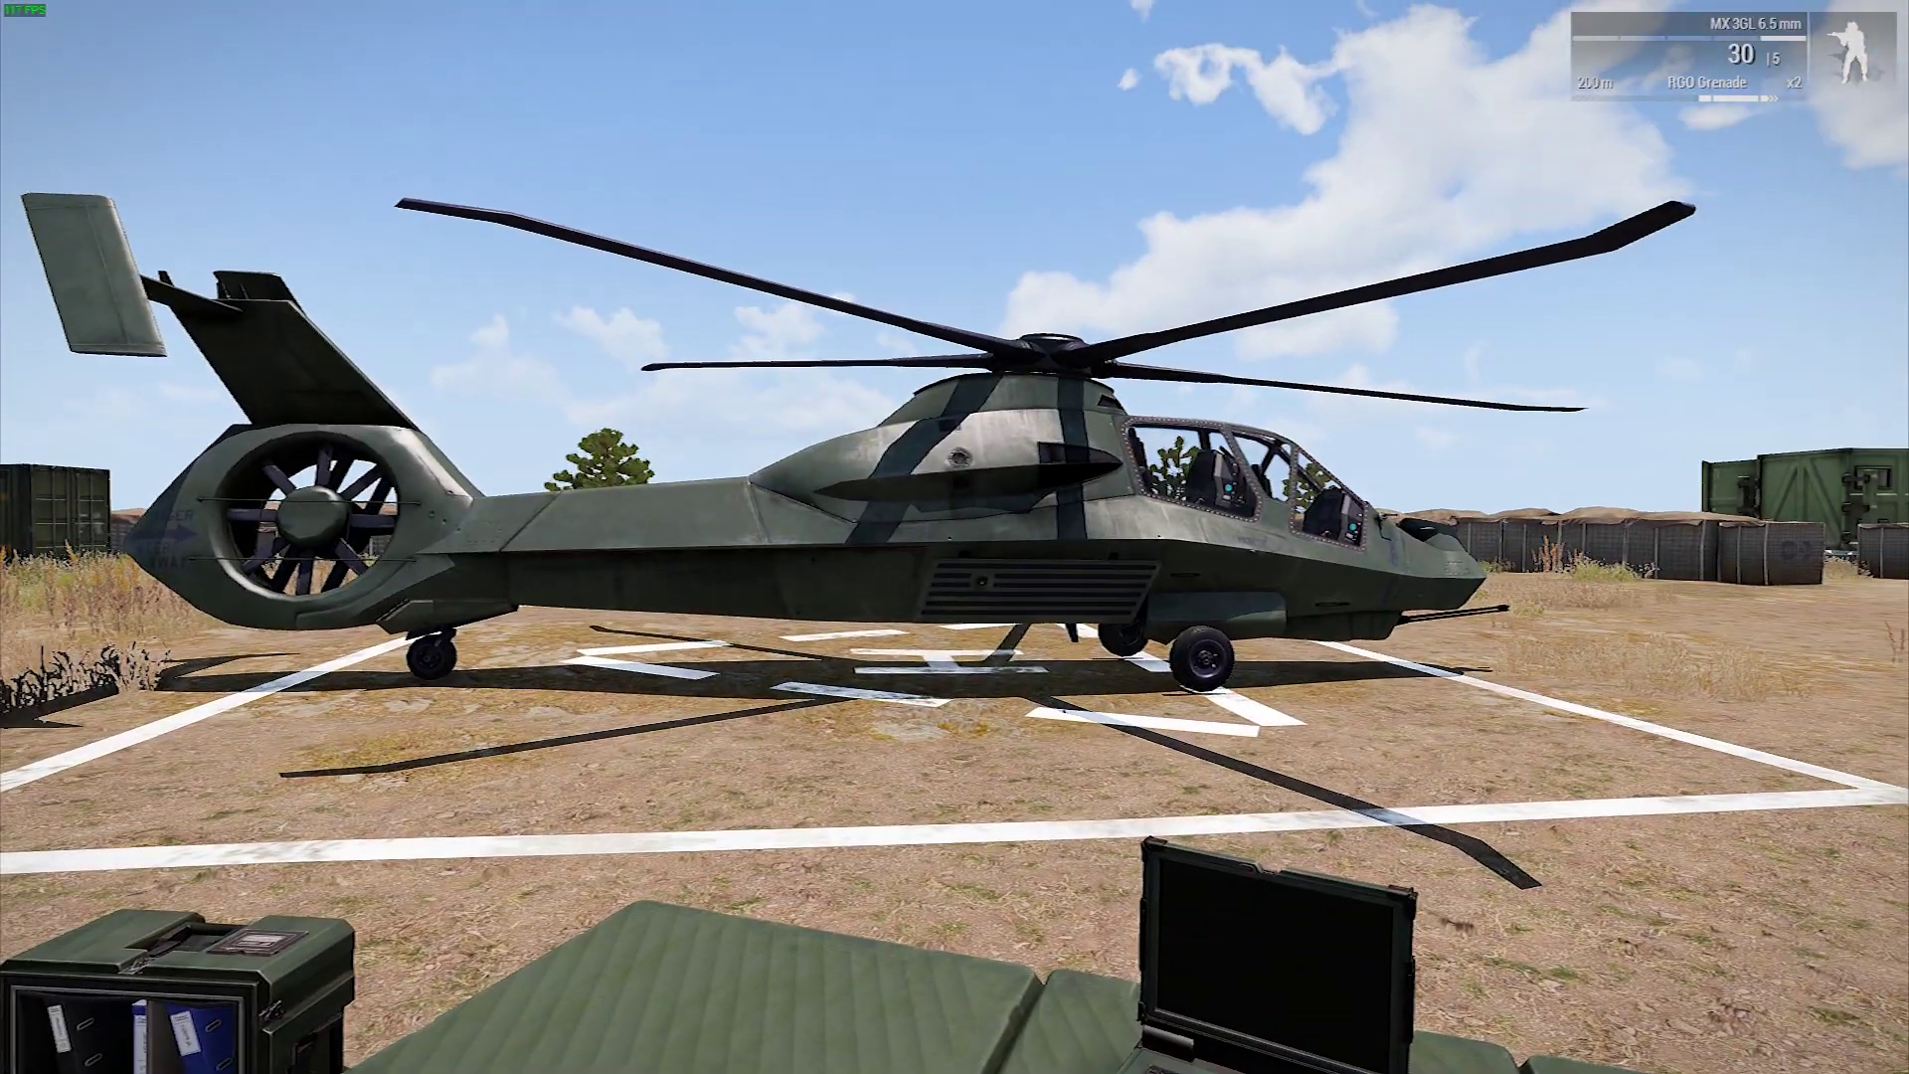
pyautogui.press('space')
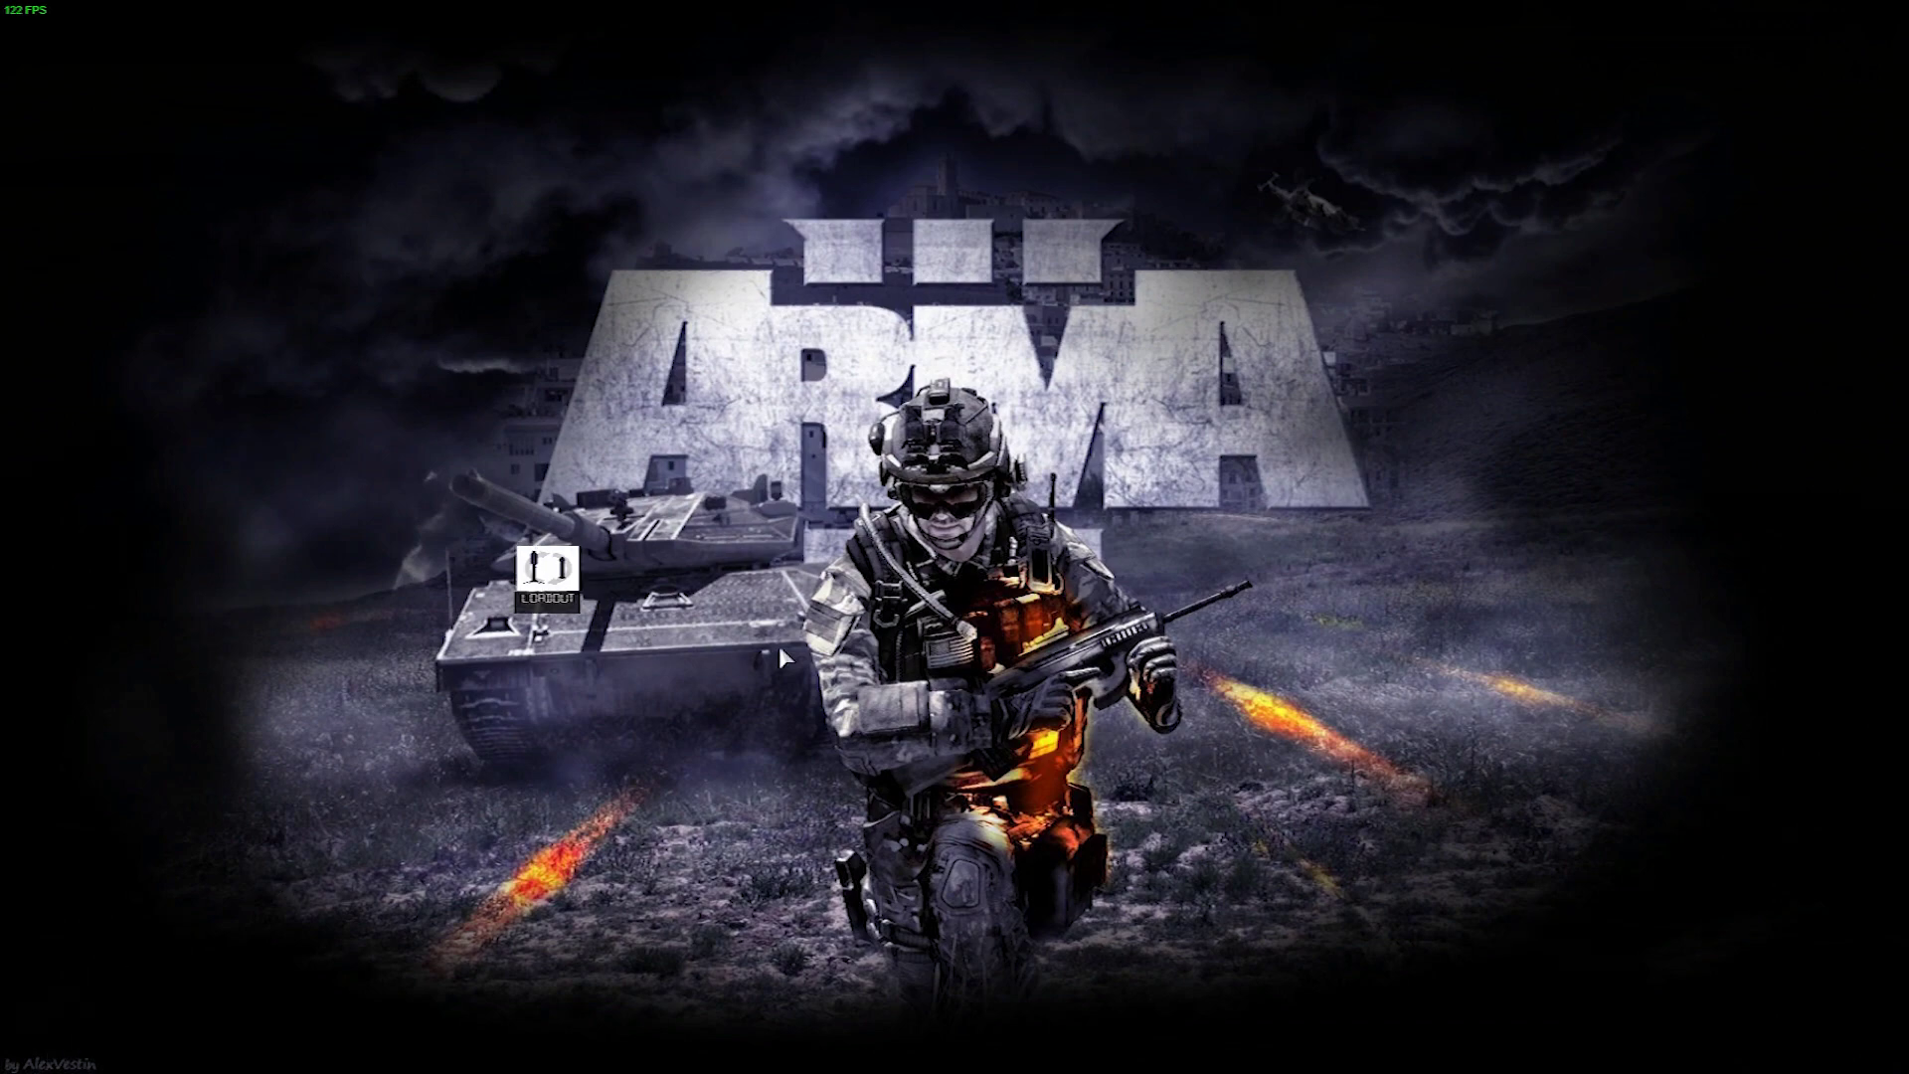
pyautogui.press('Escape')
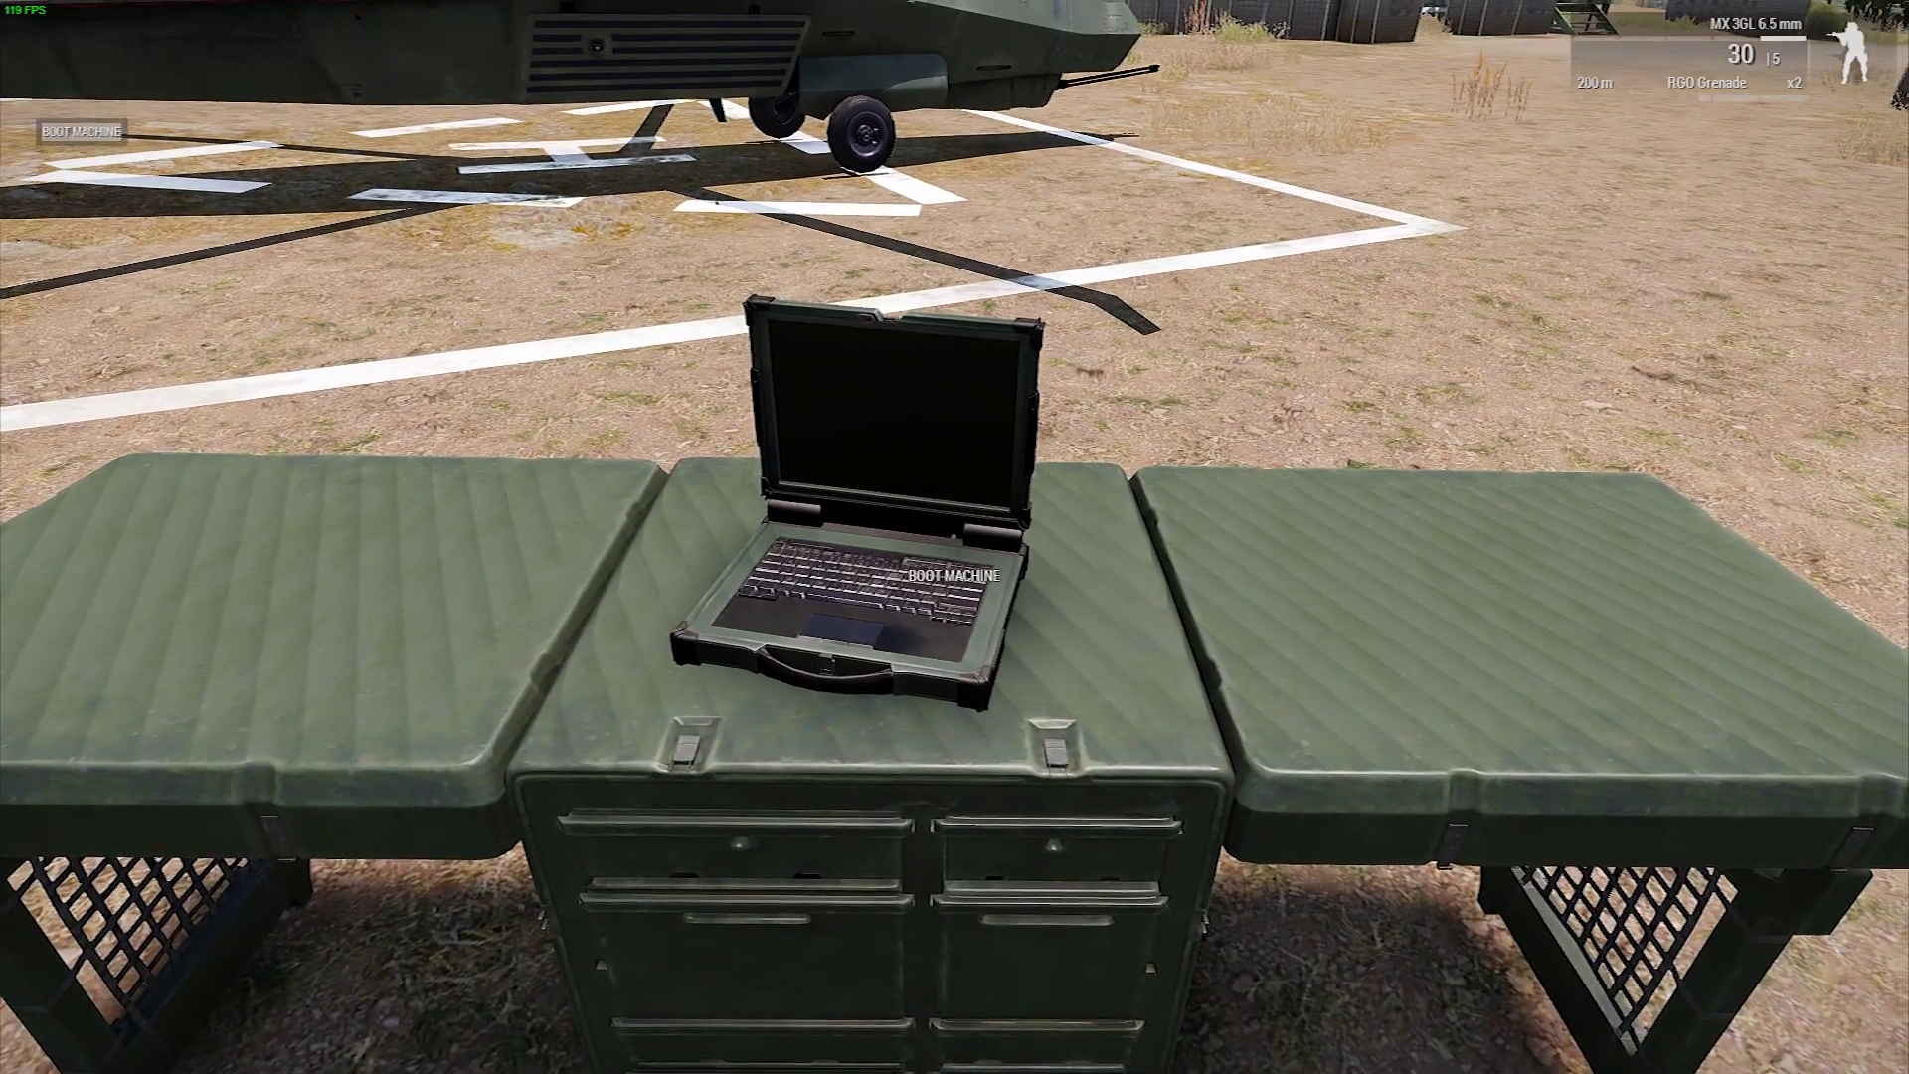
# Boot the outdoor laptop again, reposition the Loadout icon on its desktop and open the Loadout app
pyautogui.press('w')
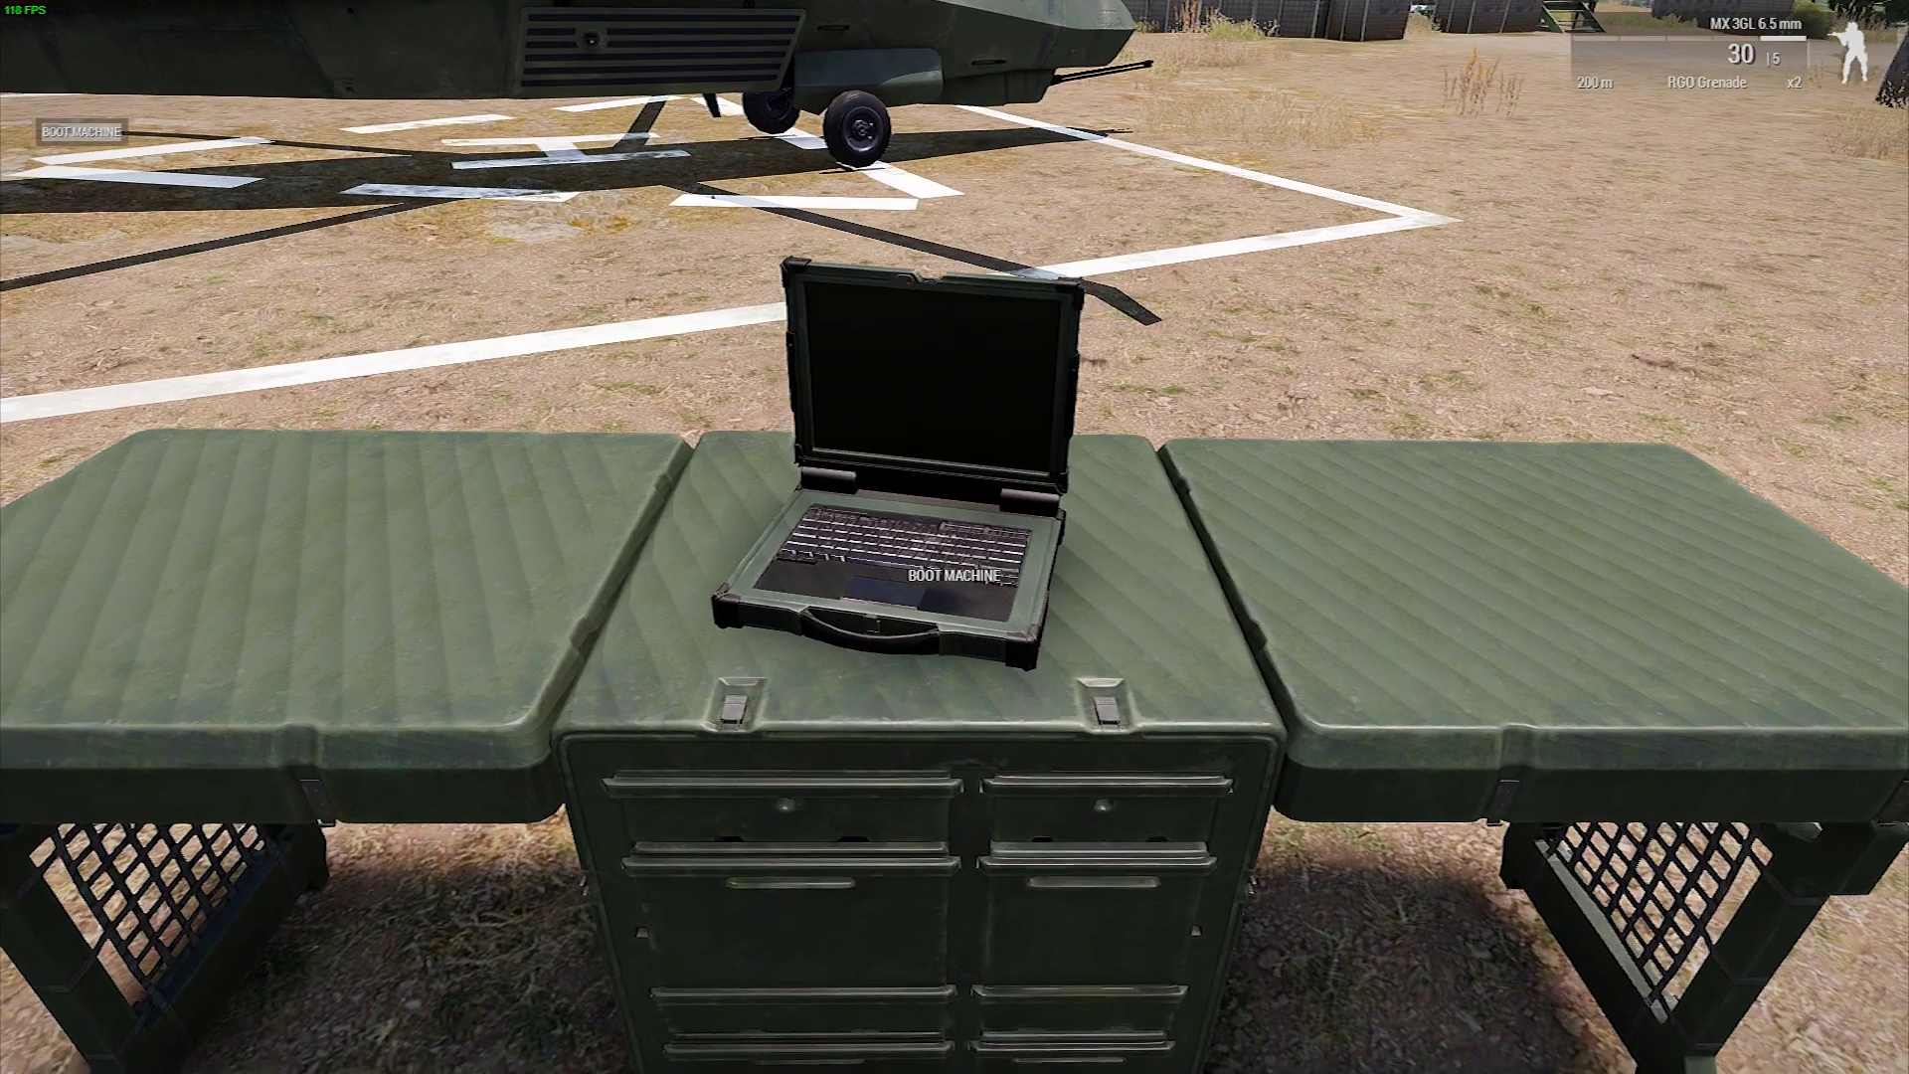
pyautogui.press('w')
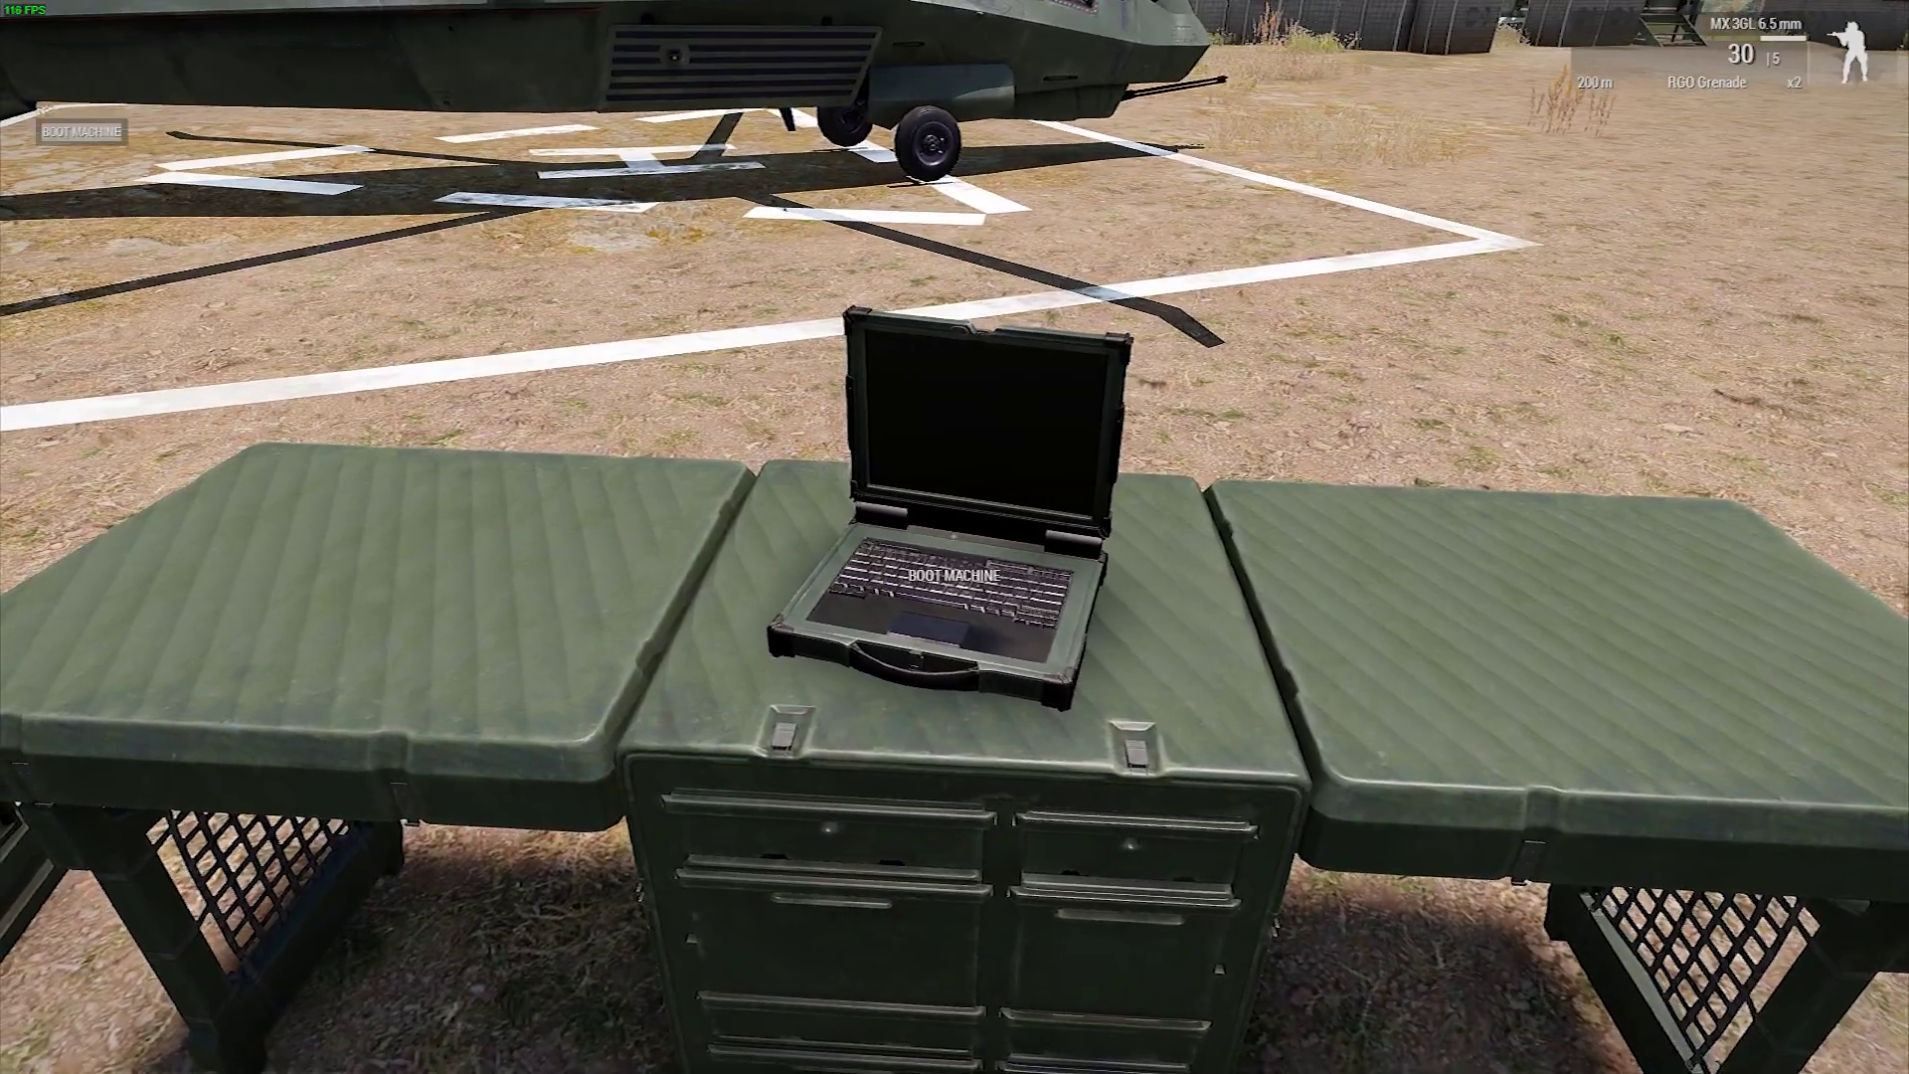
pyautogui.press('space')
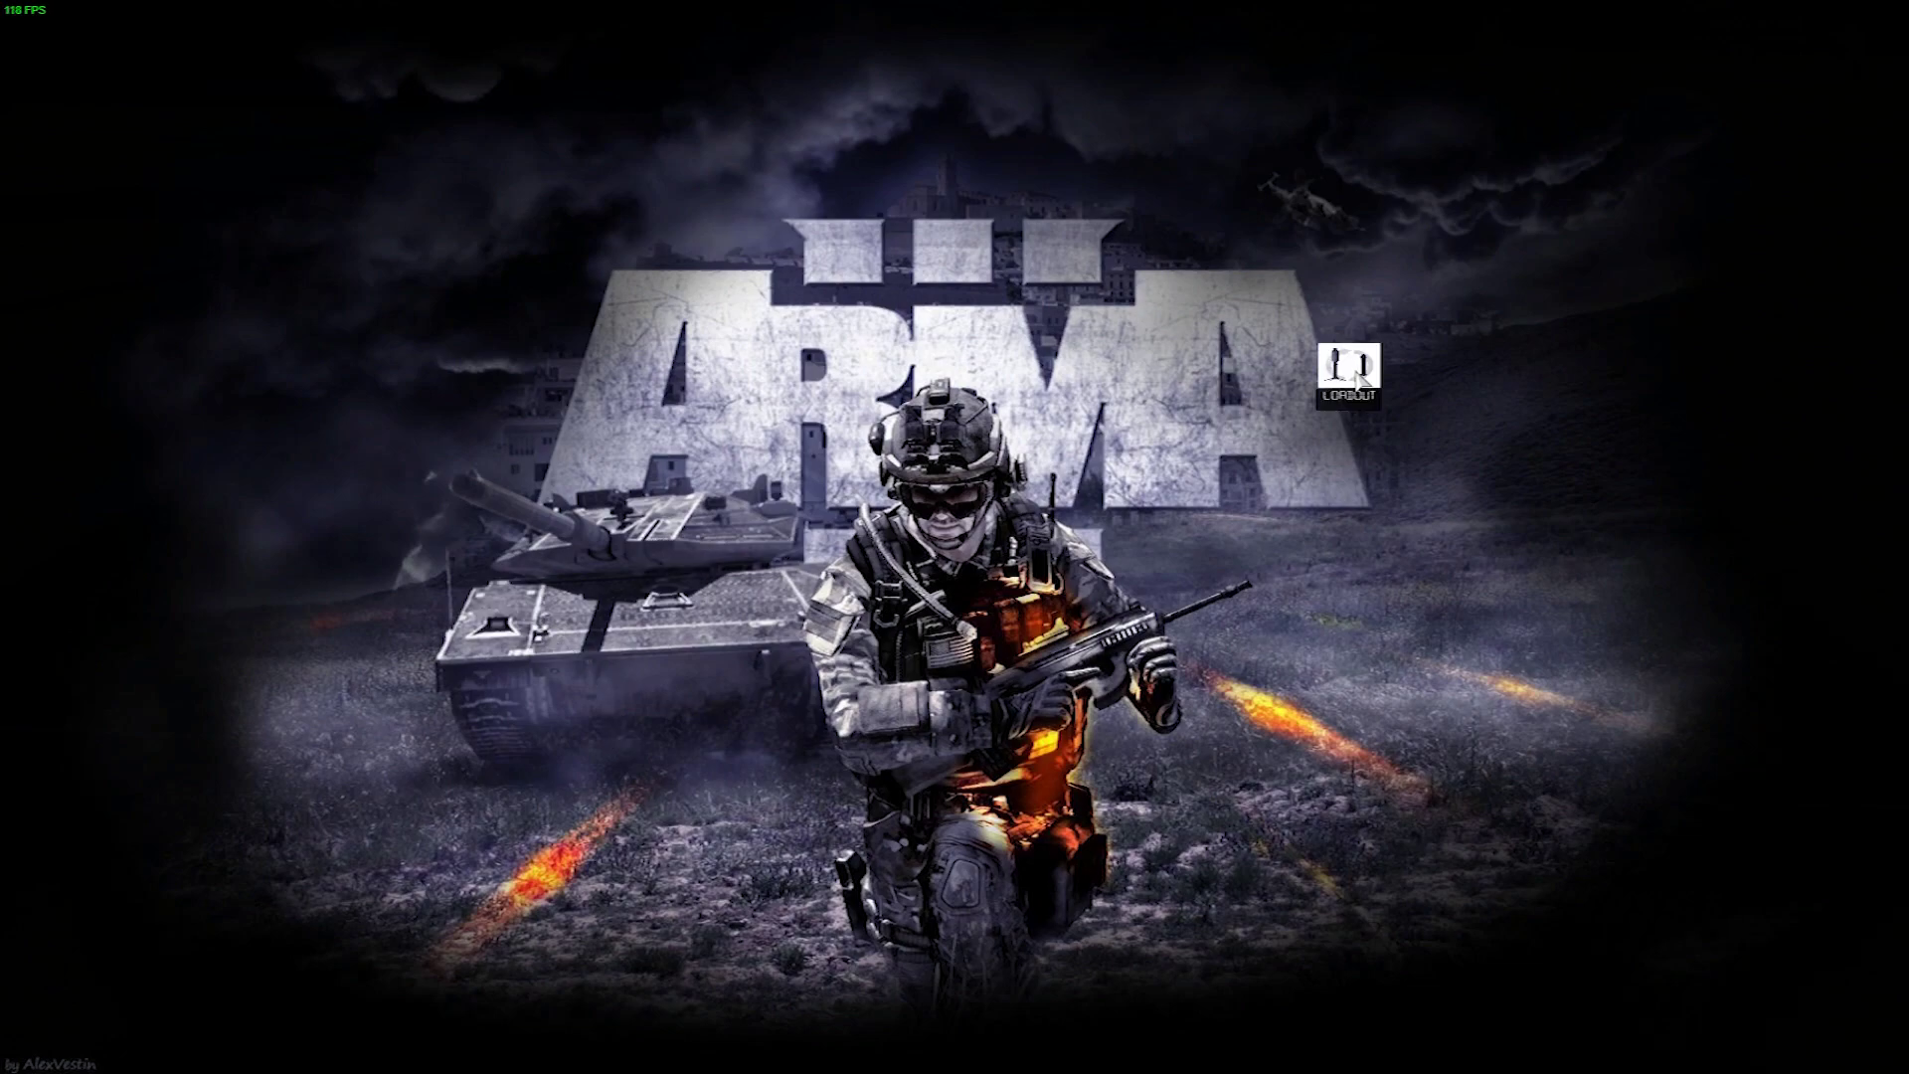
pyautogui.moveTo(856, 341); pyautogui.dragTo(574, 450)
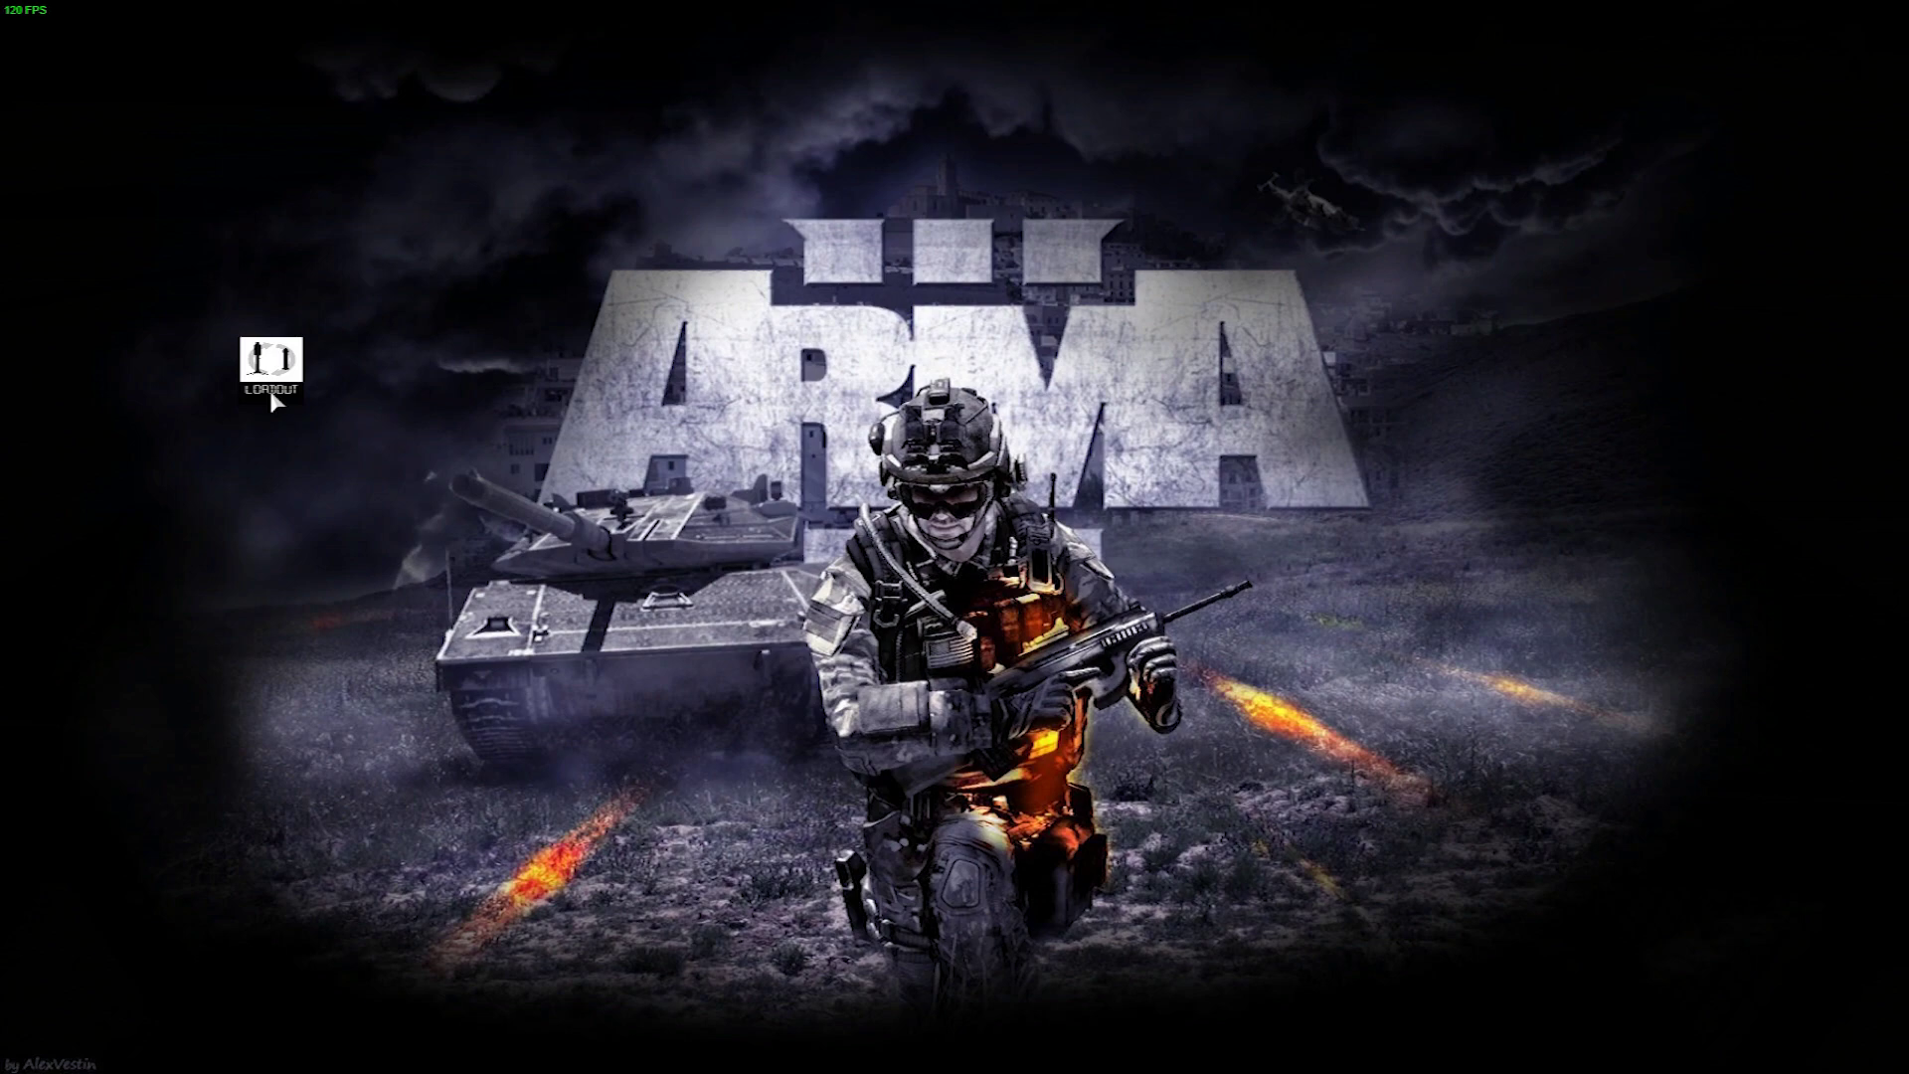
pyautogui.moveTo(270, 390); pyautogui.dragTo(392, 503)
pyautogui.doubleClick(392, 503)
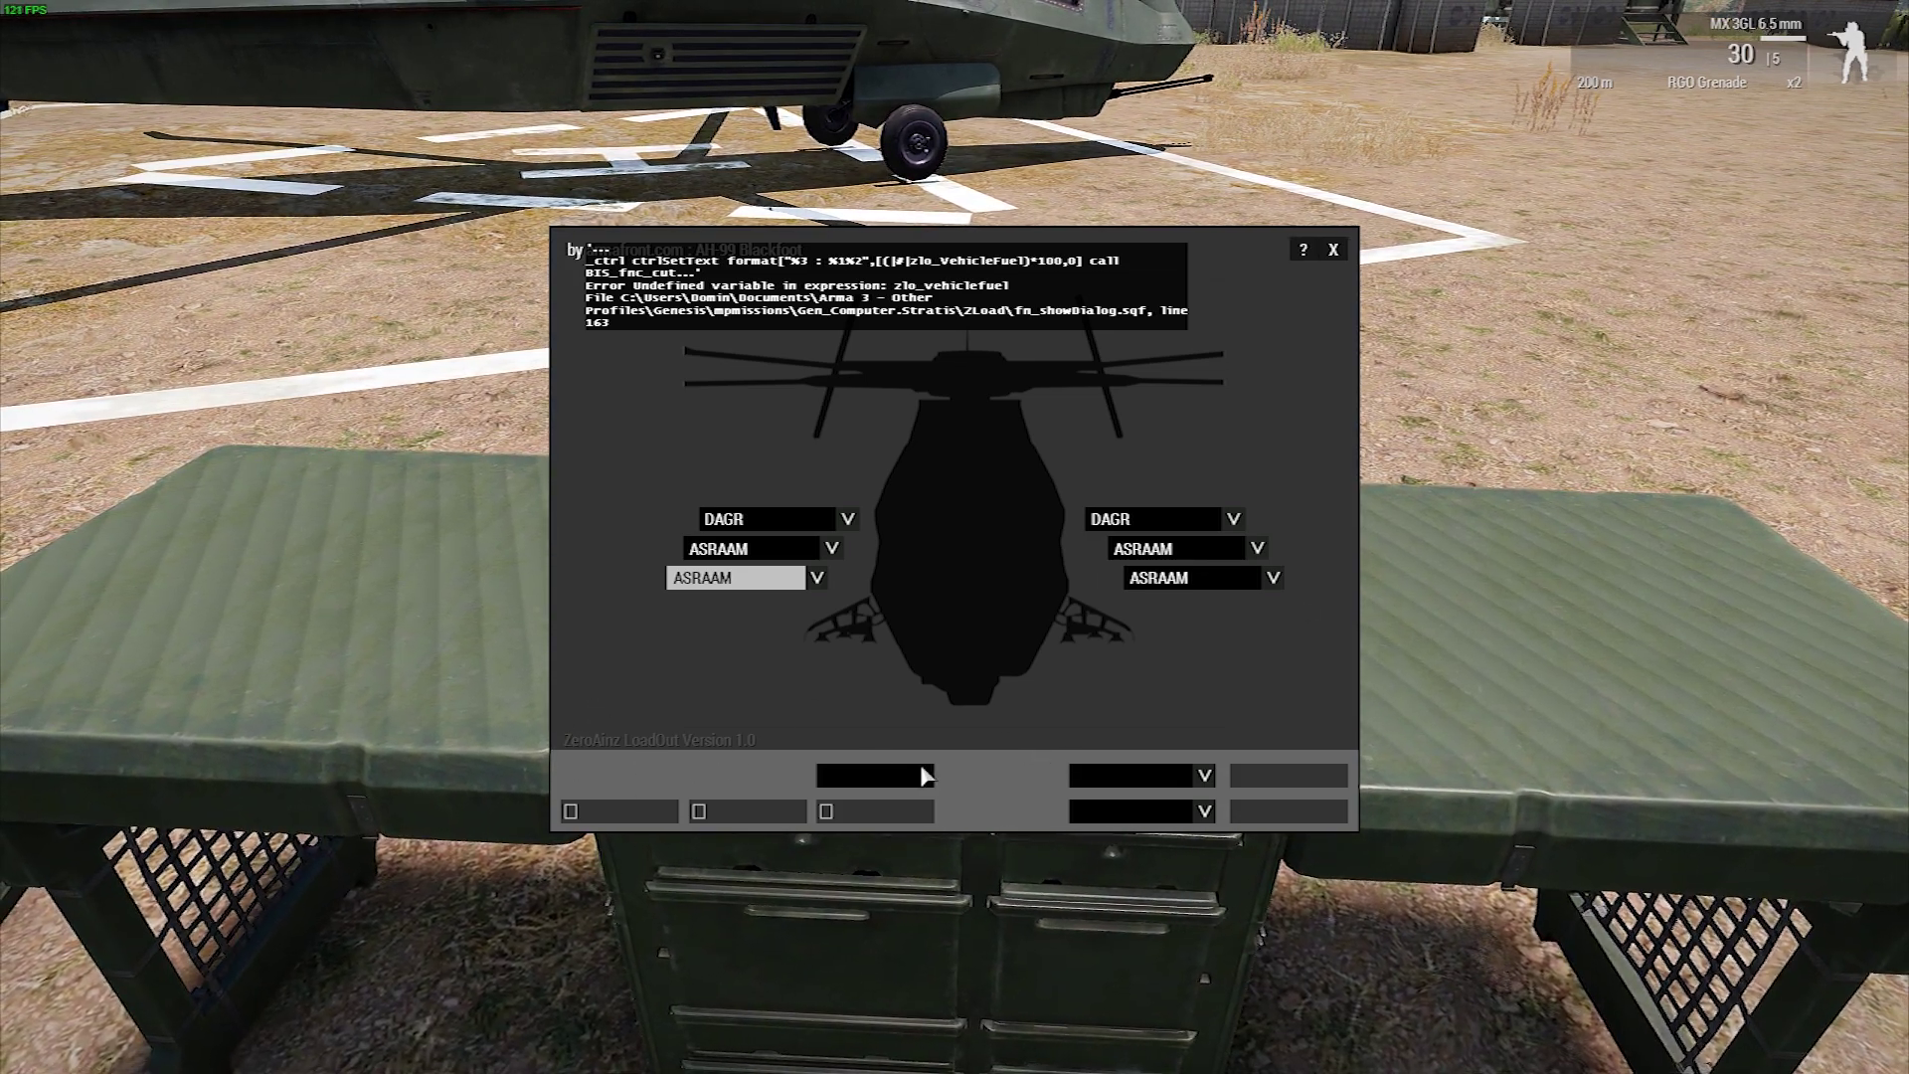
# Set the upper two left-hand pylons of the AH-99 Blackfoot to Scalpel
pyautogui.click(764, 518)
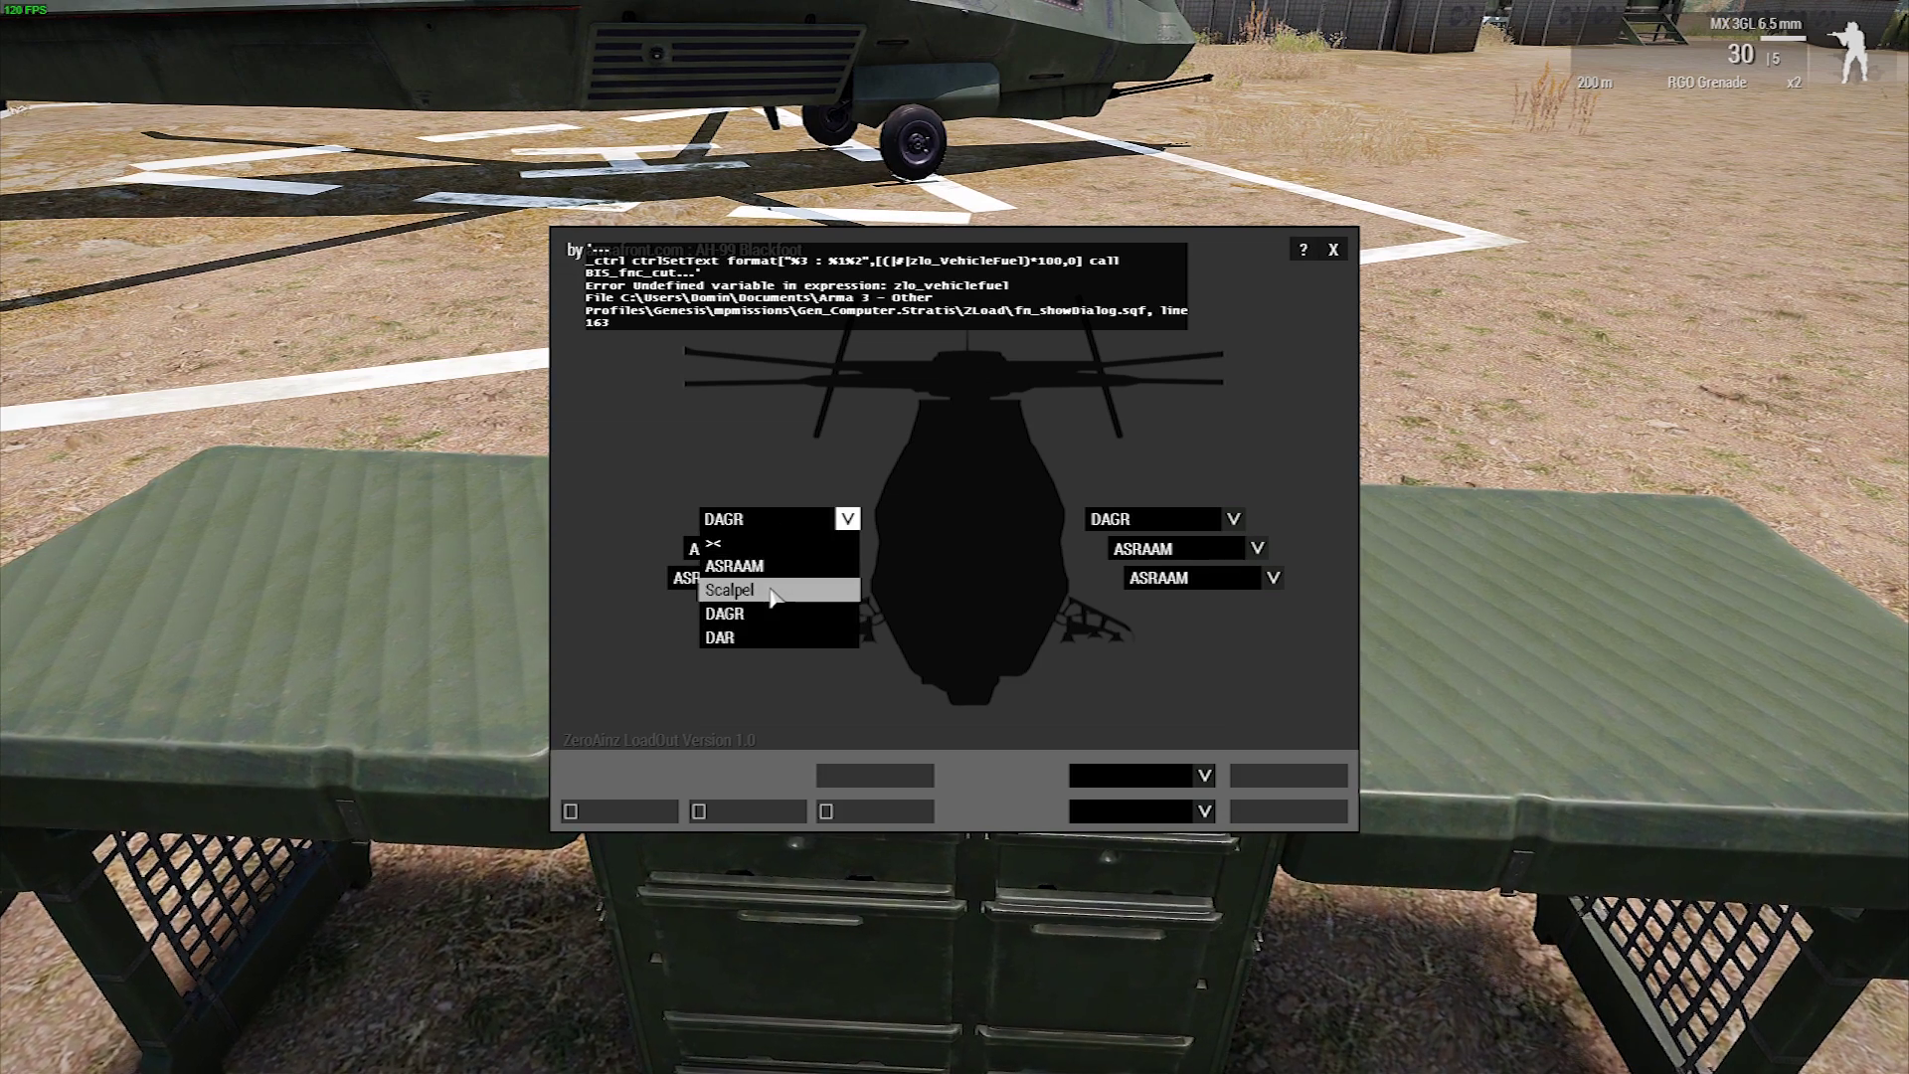
pyautogui.click(773, 590)
pyautogui.click(756, 548)
pyautogui.click(754, 617)
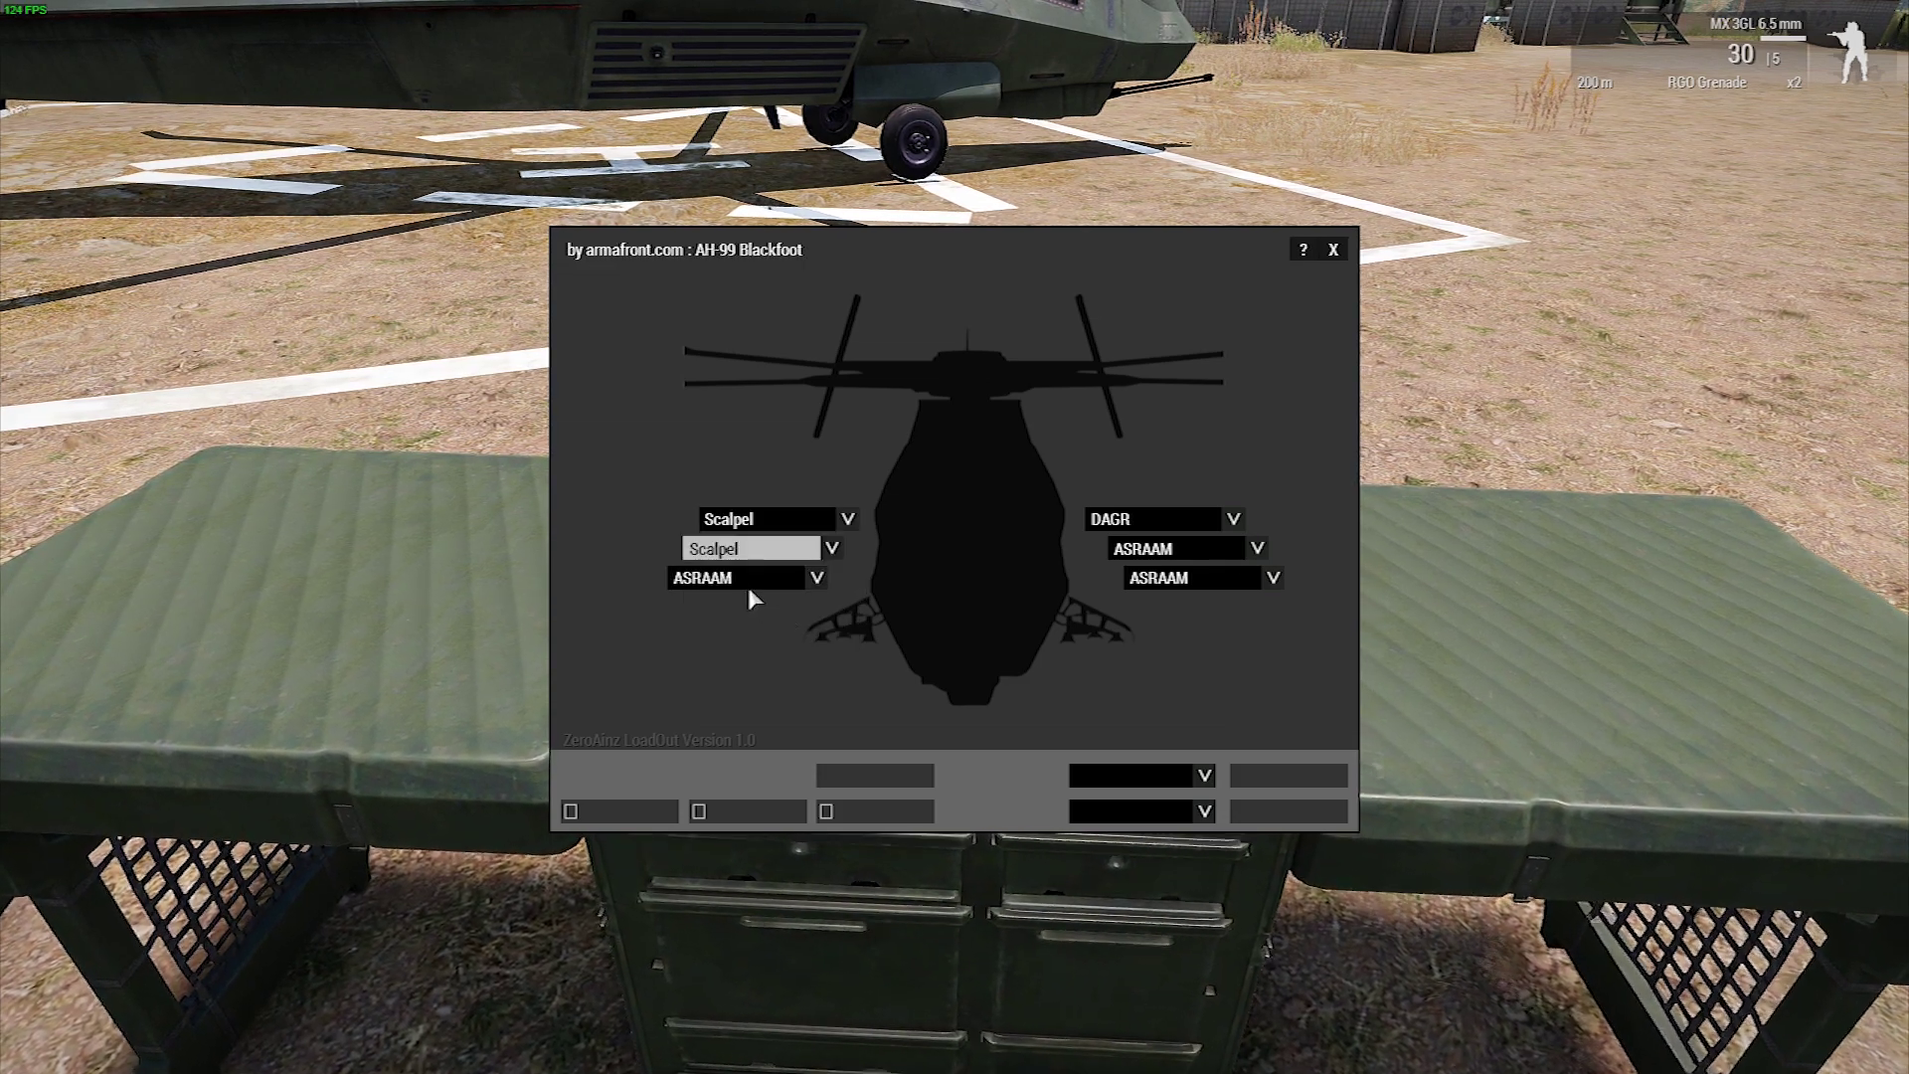
# Set the remaining left-hand pylon and all three right-hand pylons of the AH-99 Blackfoot to Scalpel and apply the loadout
pyautogui.click(748, 578)
pyautogui.click(741, 649)
pyautogui.click(1233, 518)
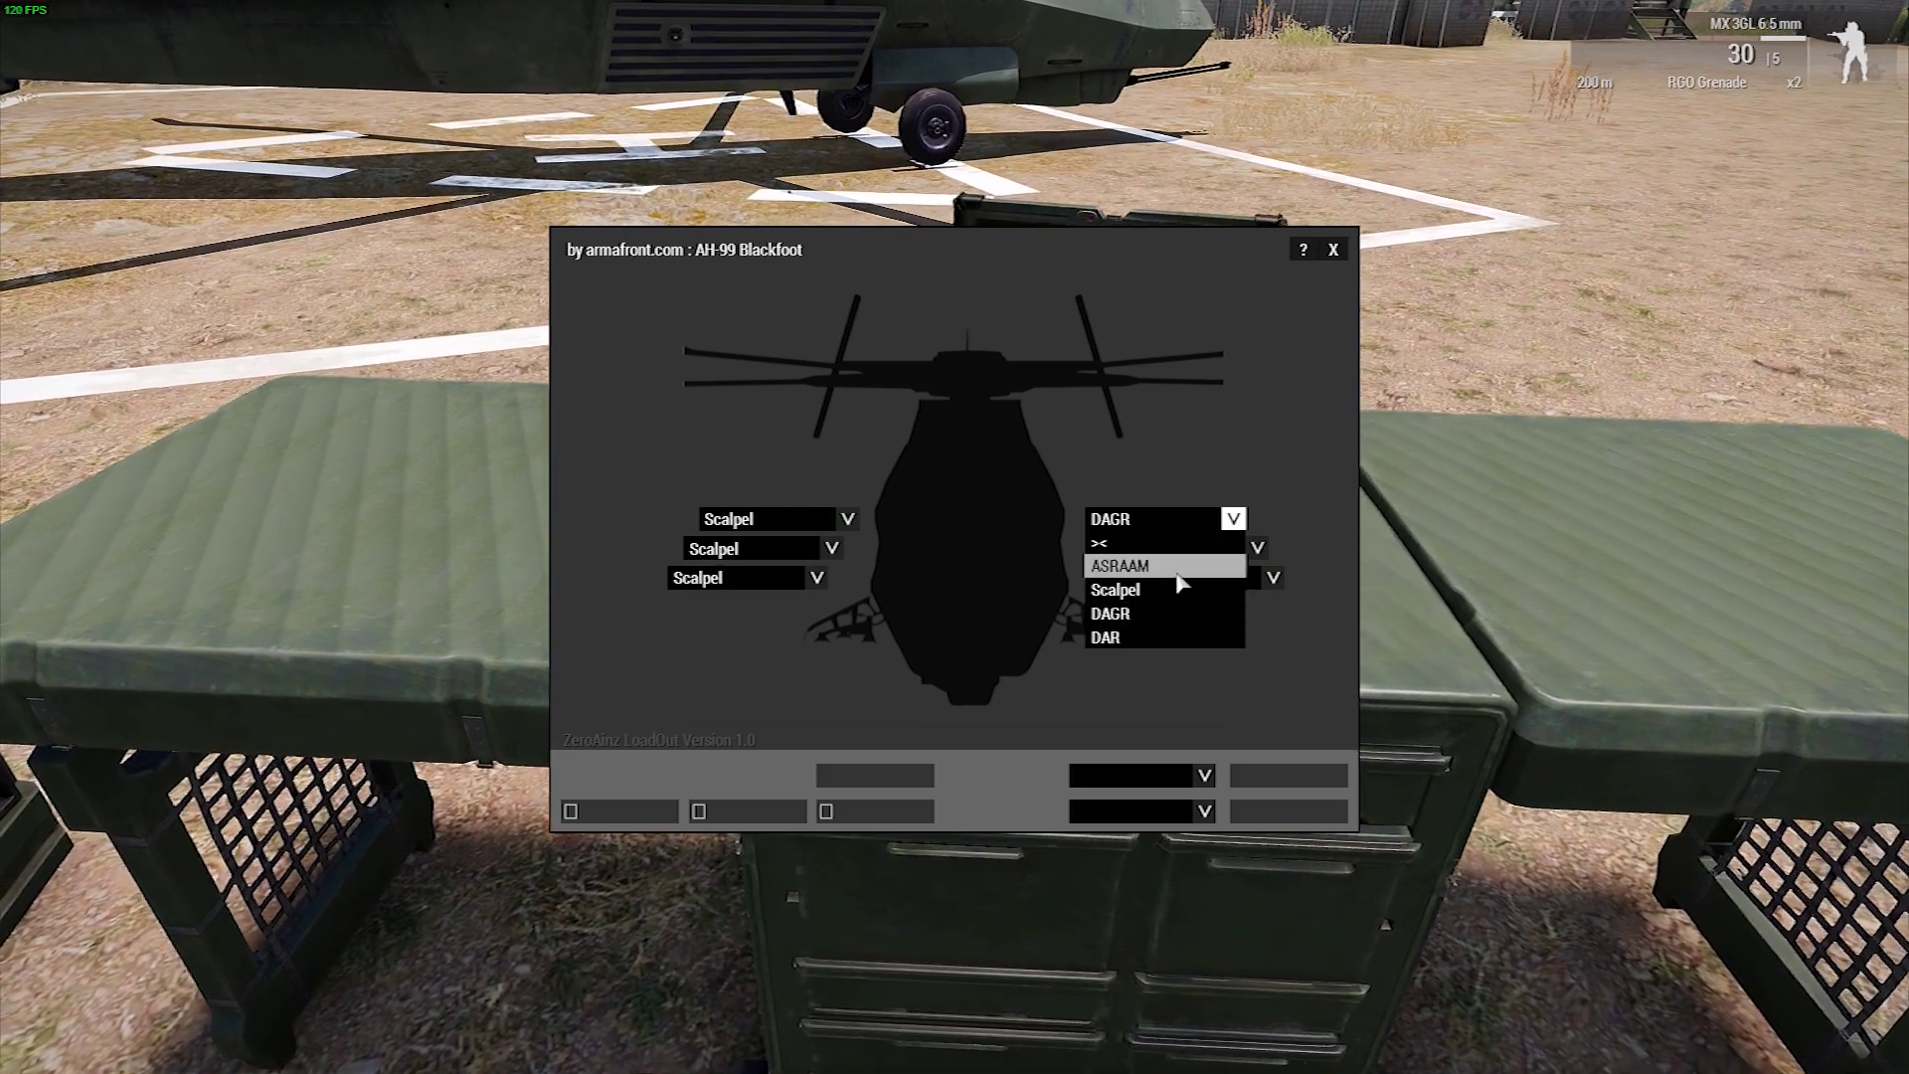
pyautogui.click(1179, 589)
pyautogui.click(1173, 548)
pyautogui.click(1144, 618)
pyautogui.click(1156, 578)
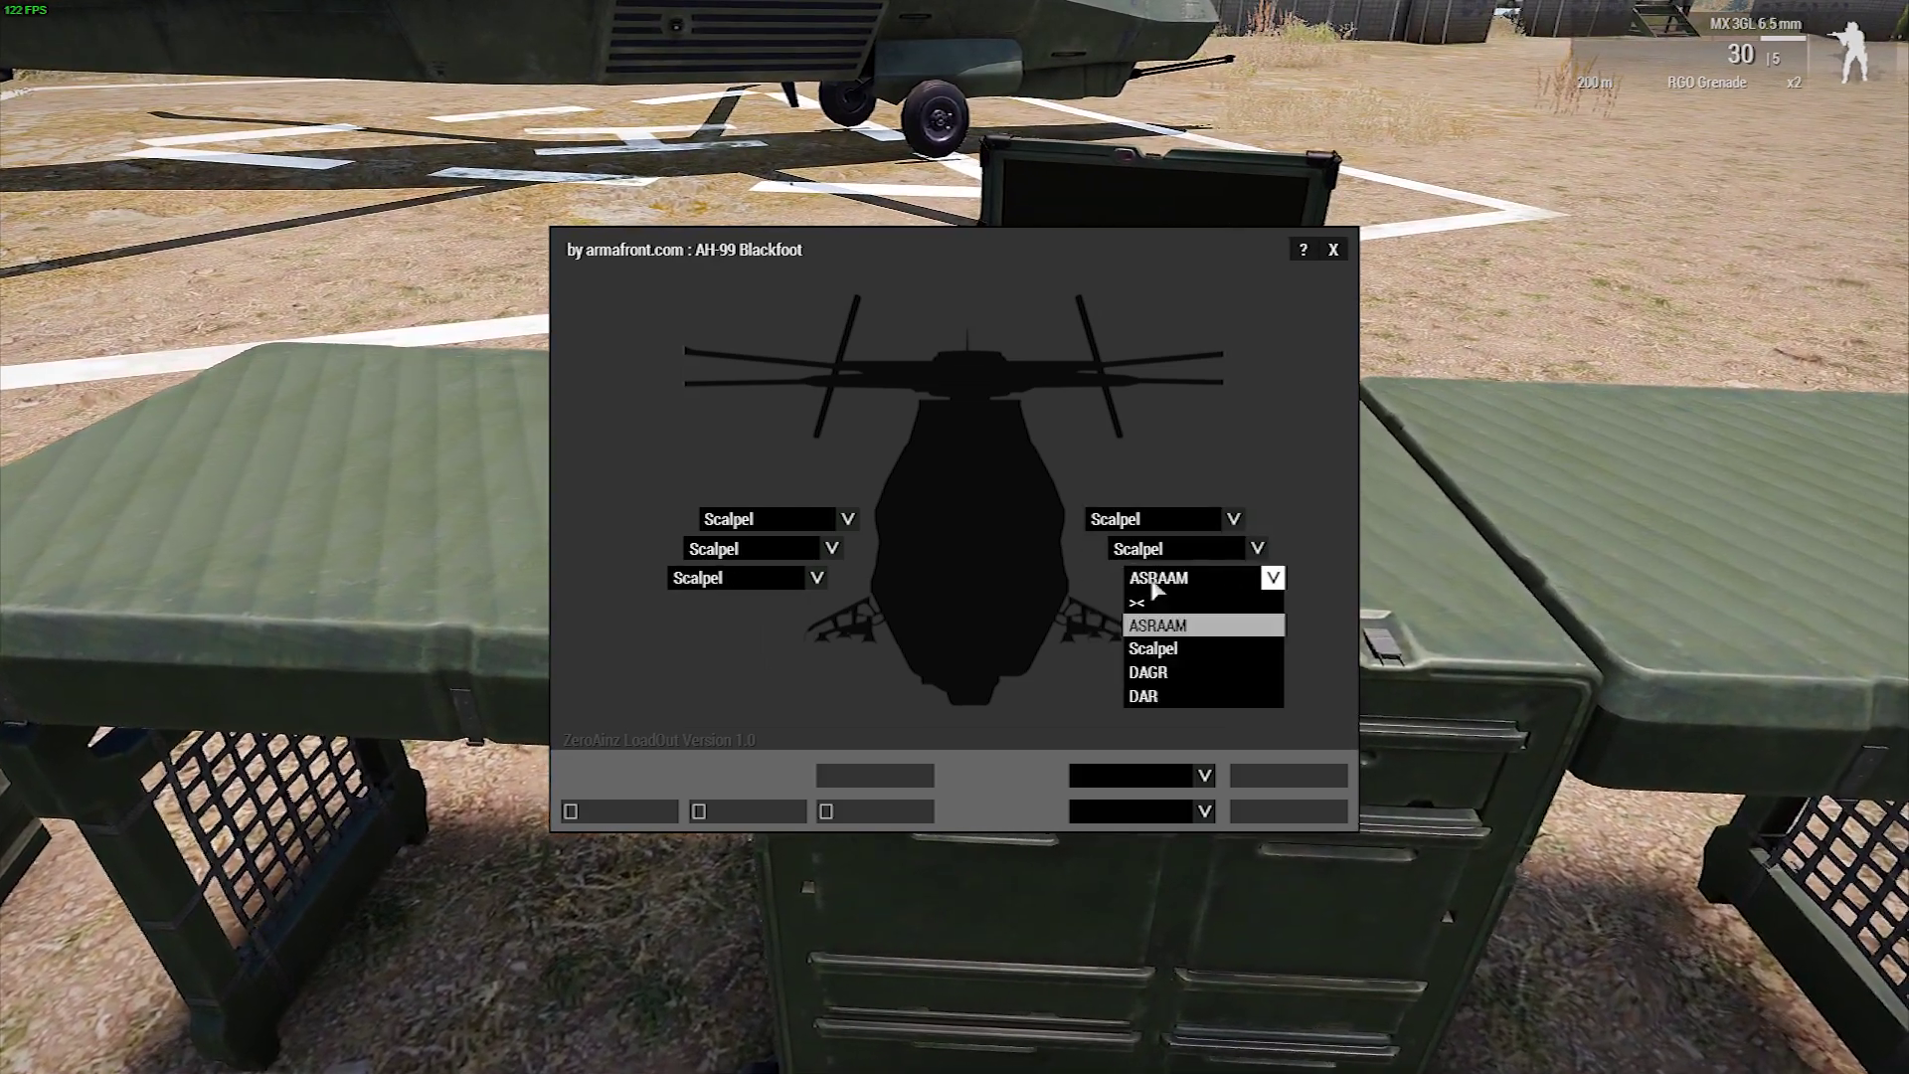
pyautogui.click(1164, 650)
pyautogui.click(1275, 779)
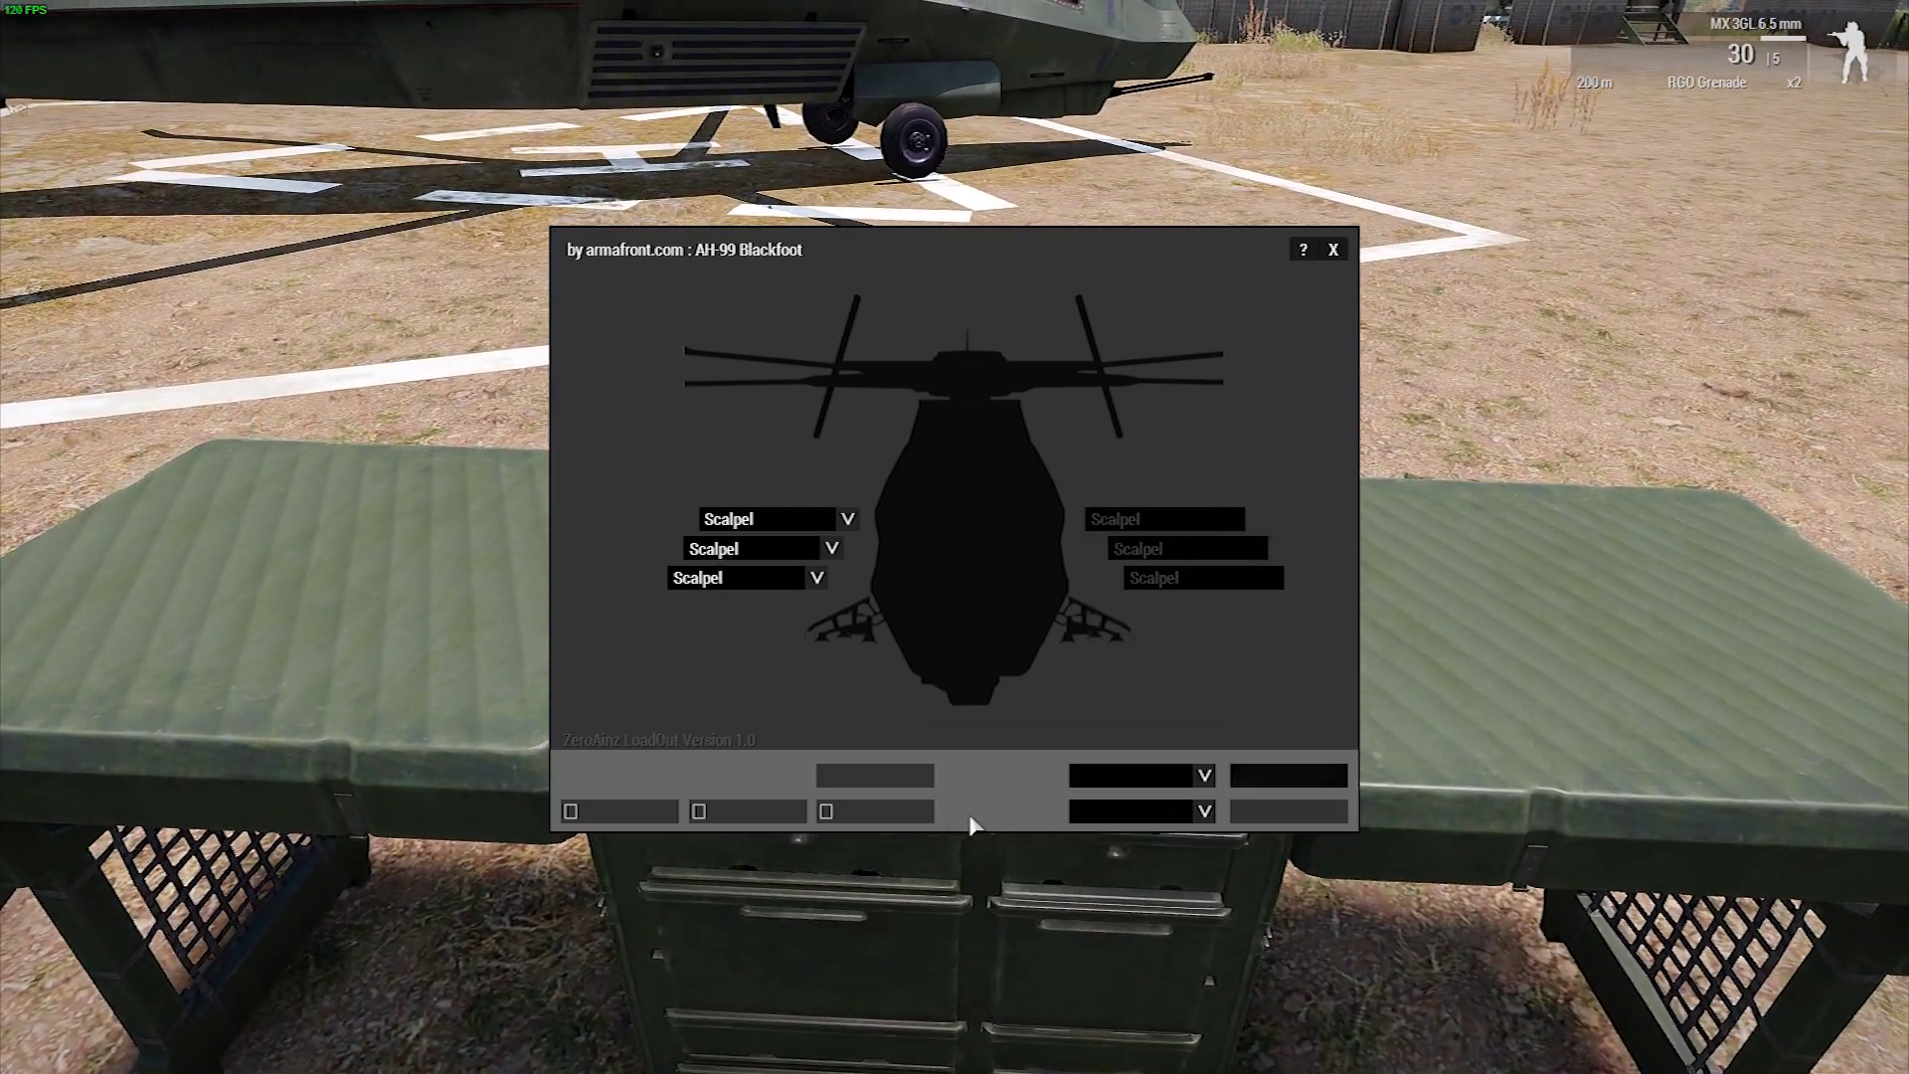
pyautogui.click(1253, 811)
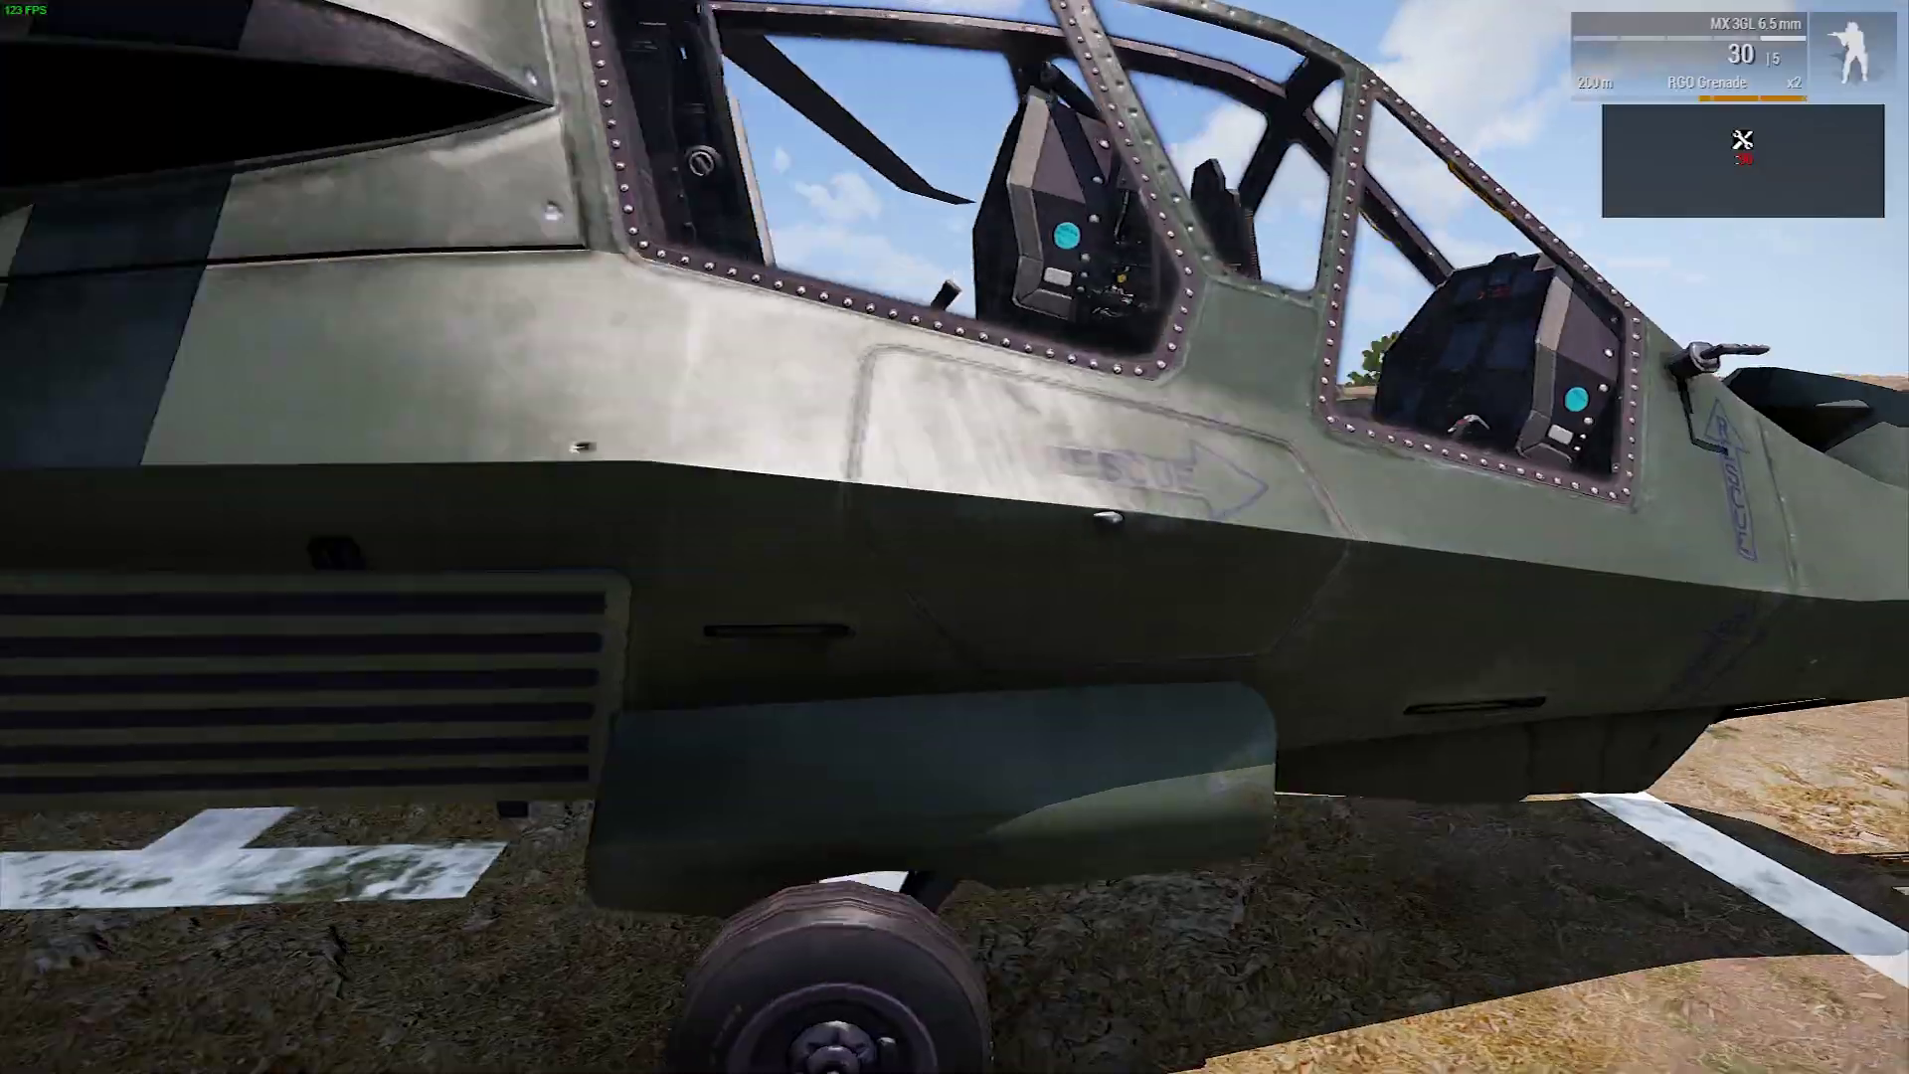
# Board the AH-99 Blackfoot as pilot, enable manual fire, inspect its Skalpel ATGM armament and get out again
pyautogui.press('d')
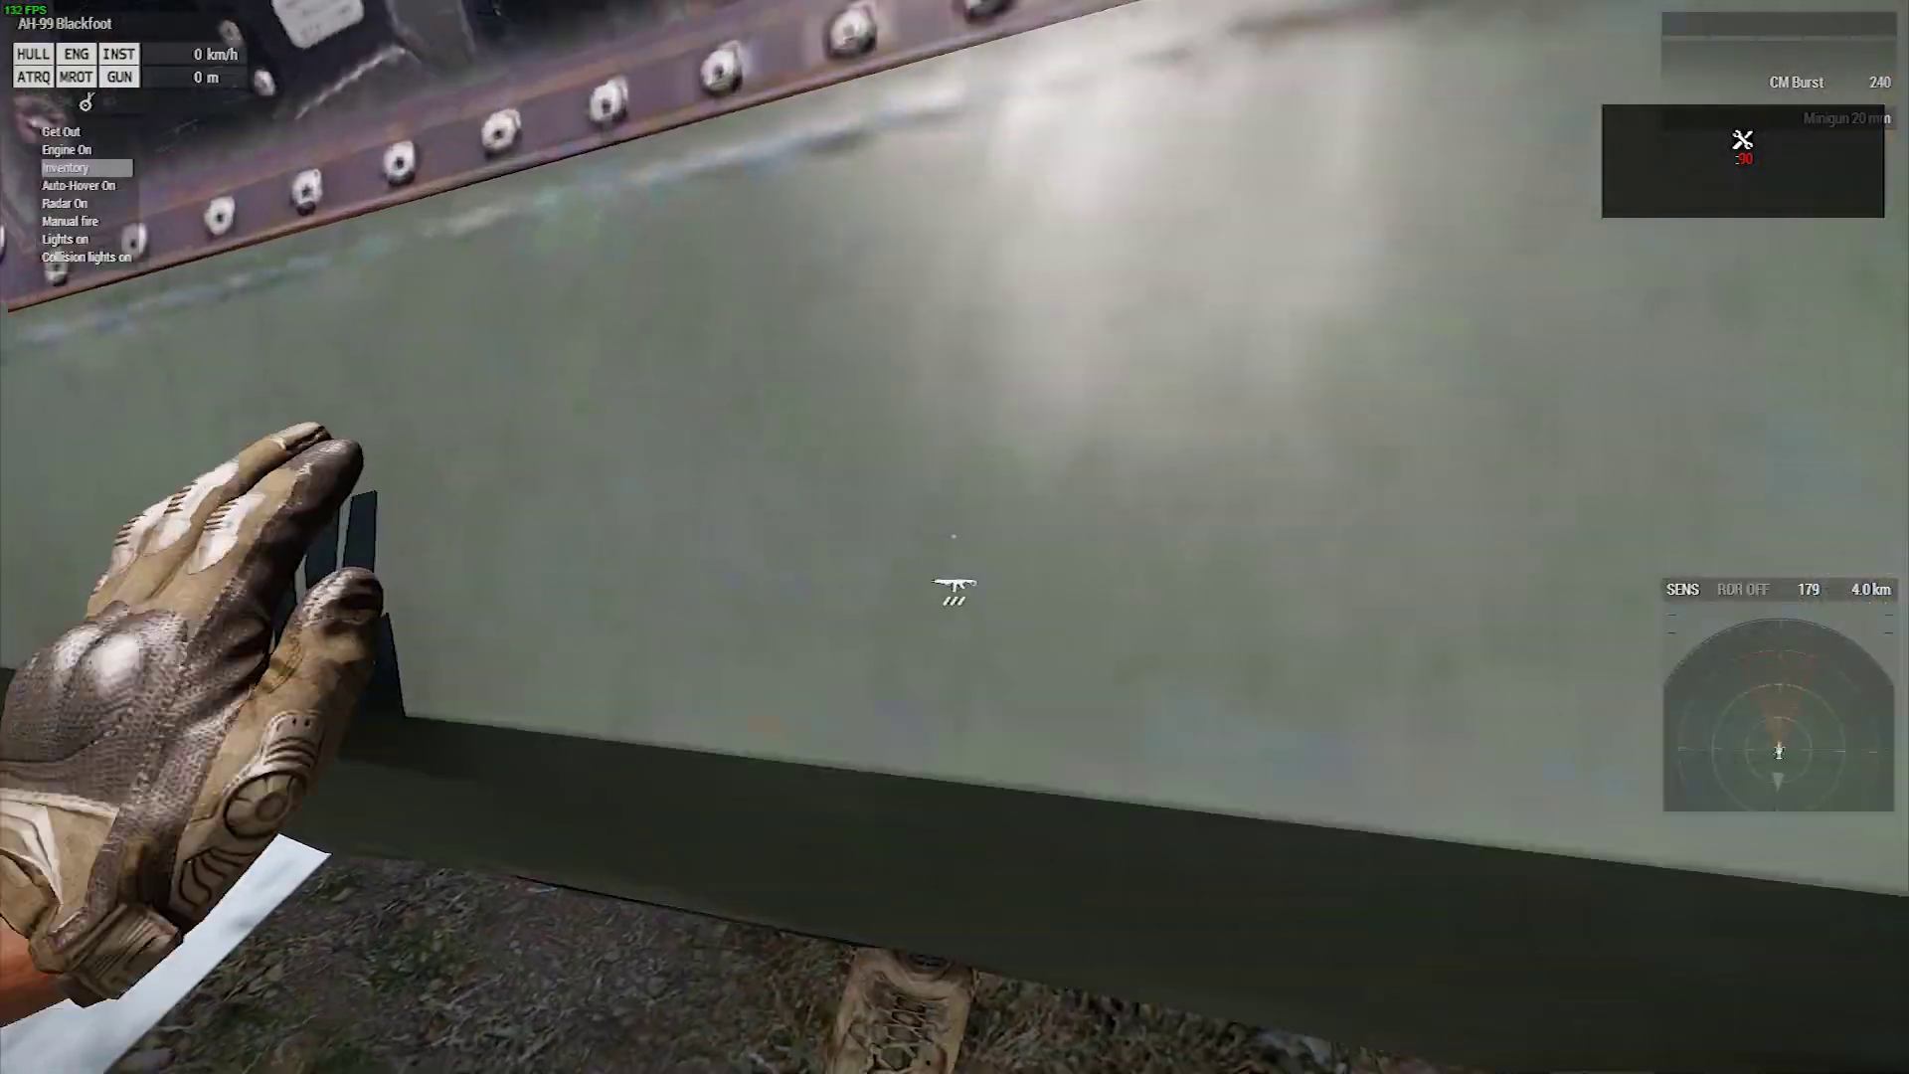
pyautogui.scroll(-3, 955, 537)
pyautogui.press('space')
pyautogui.press('f')
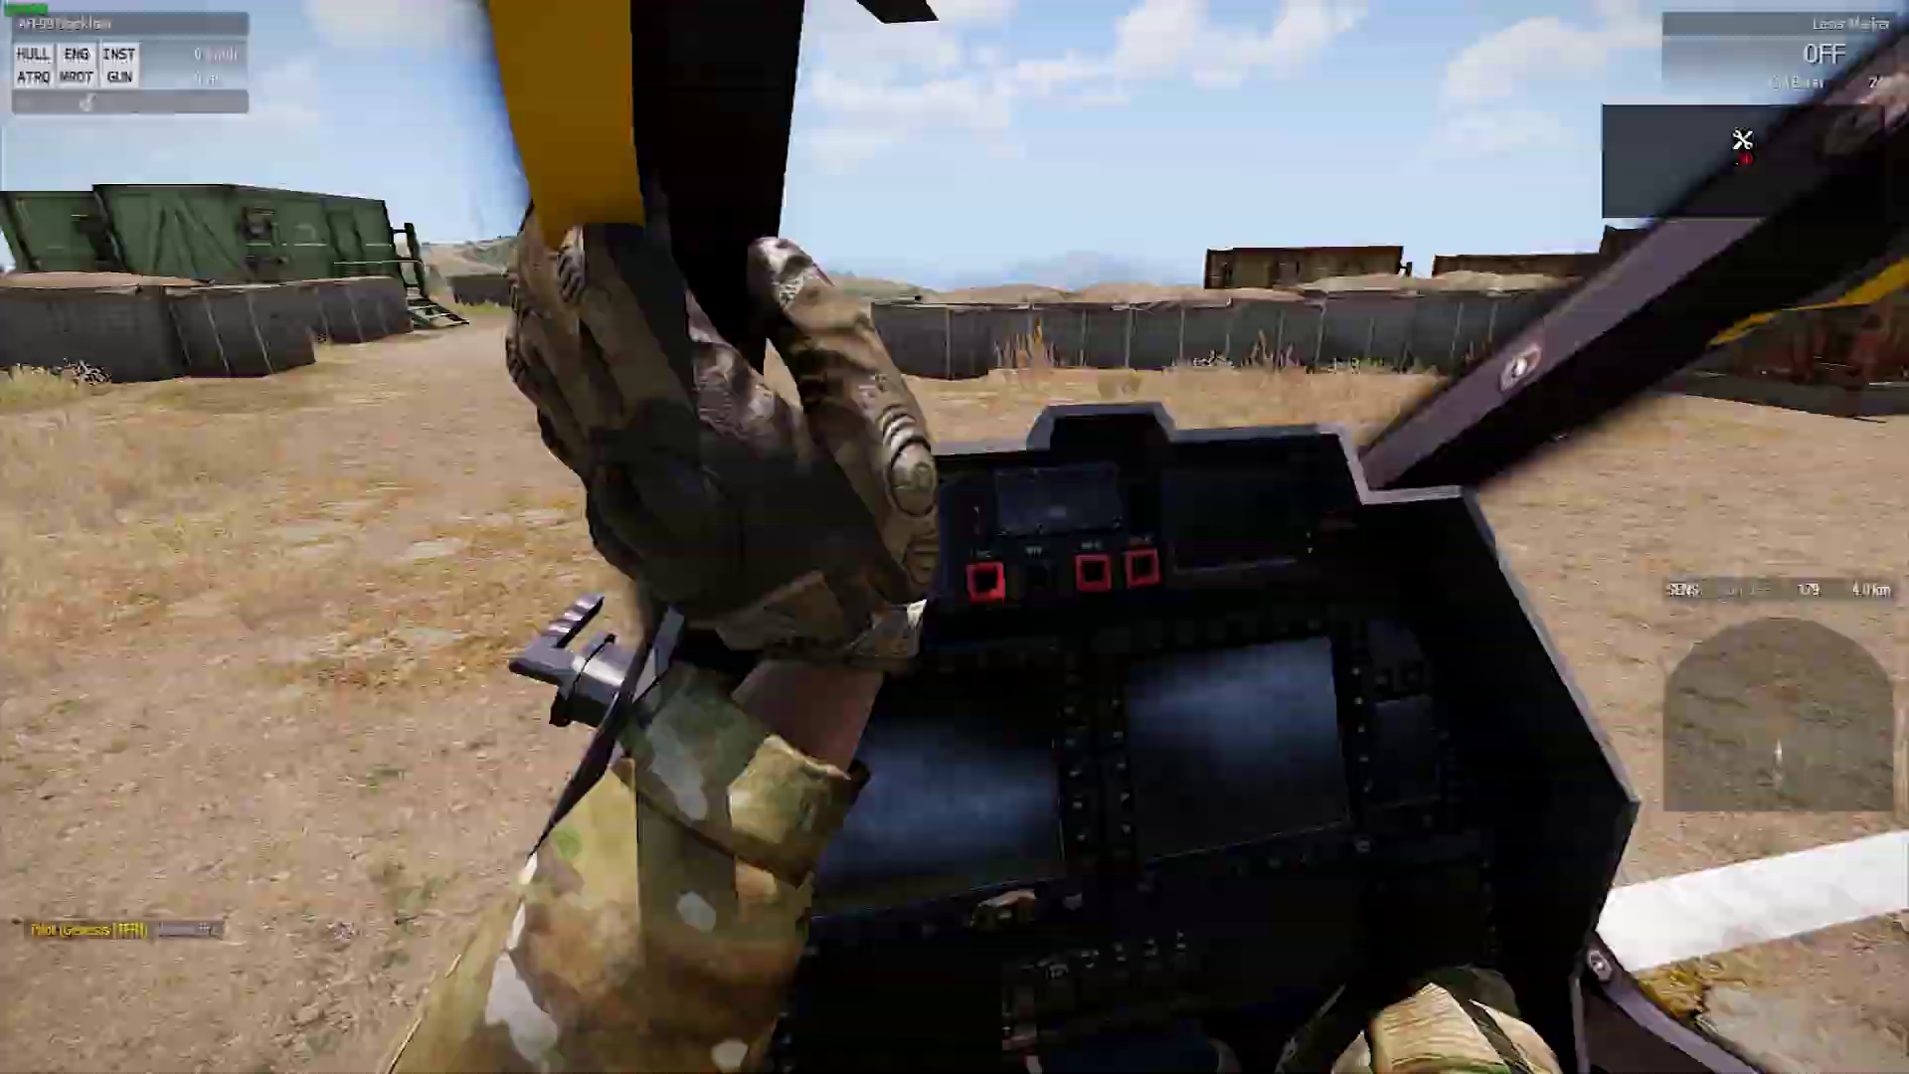
pyautogui.press('f')
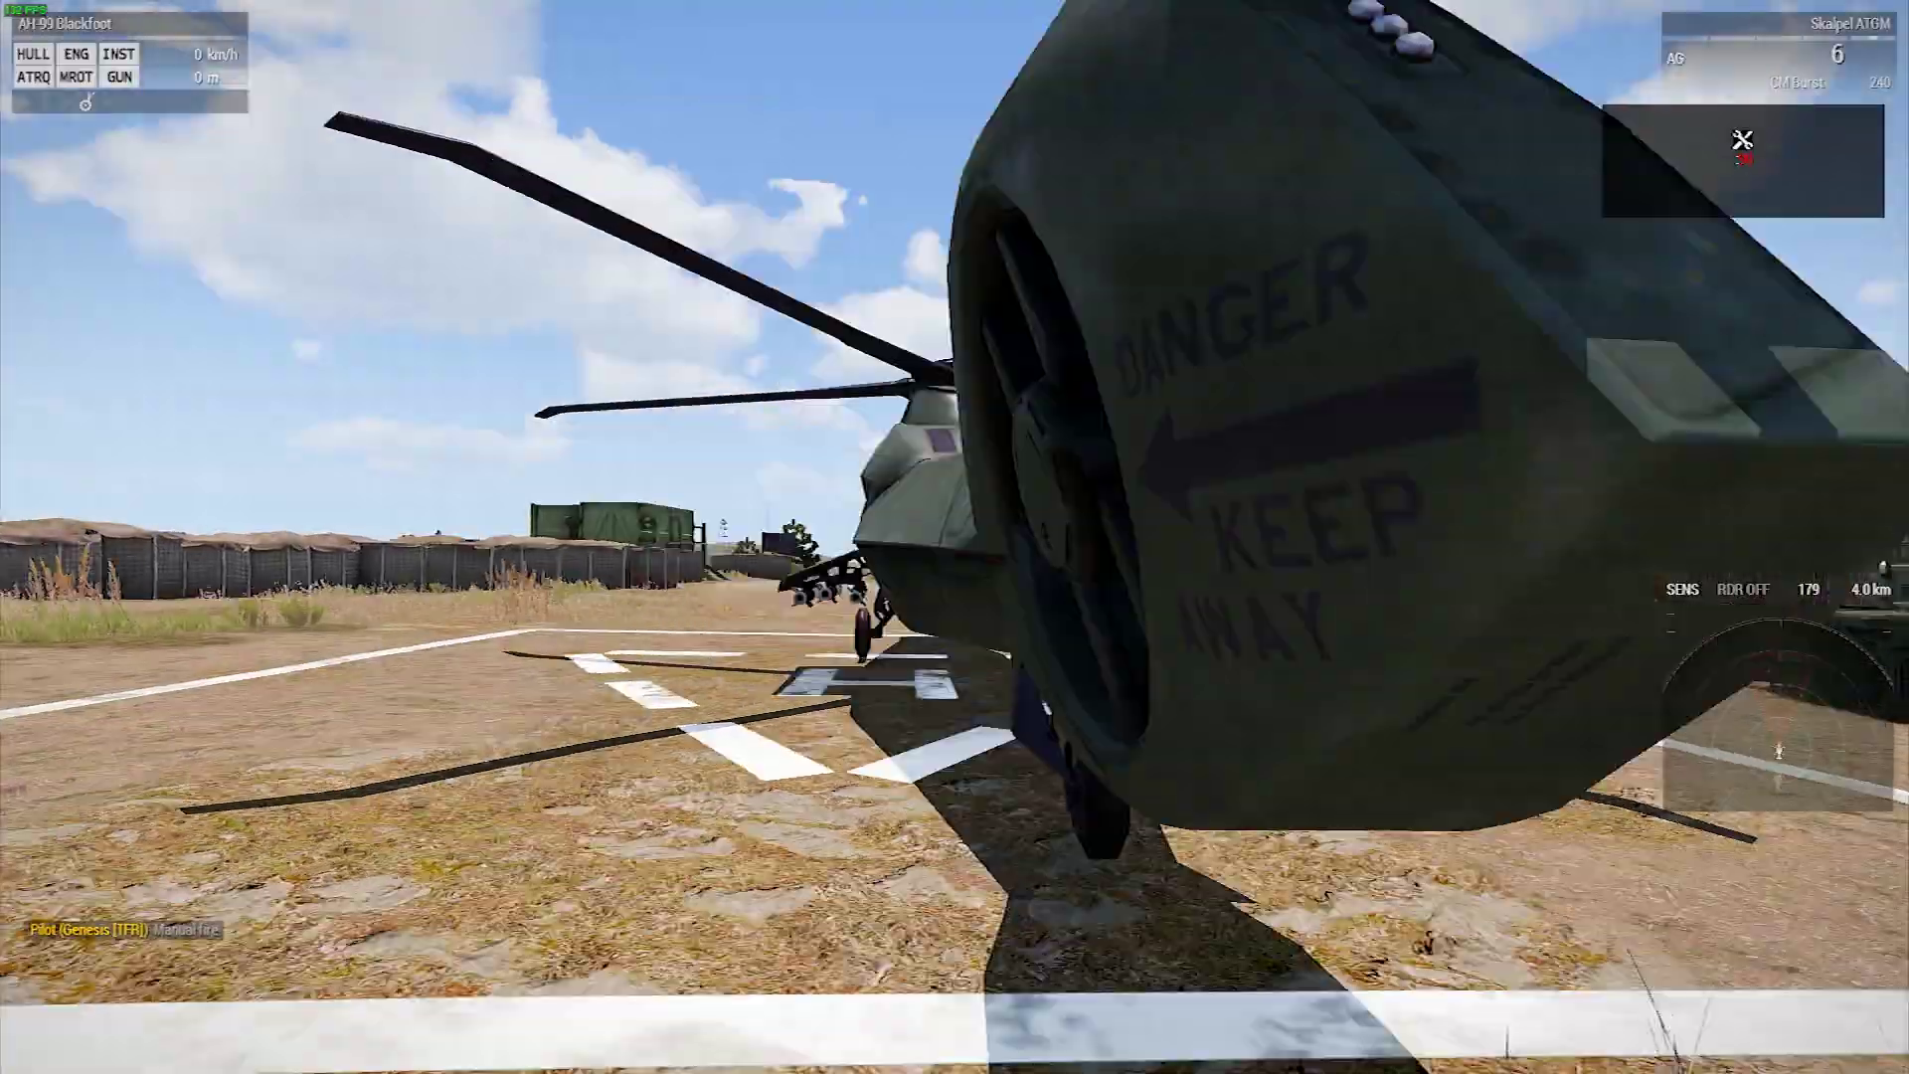
pyautogui.scroll(-1, 955, 537)
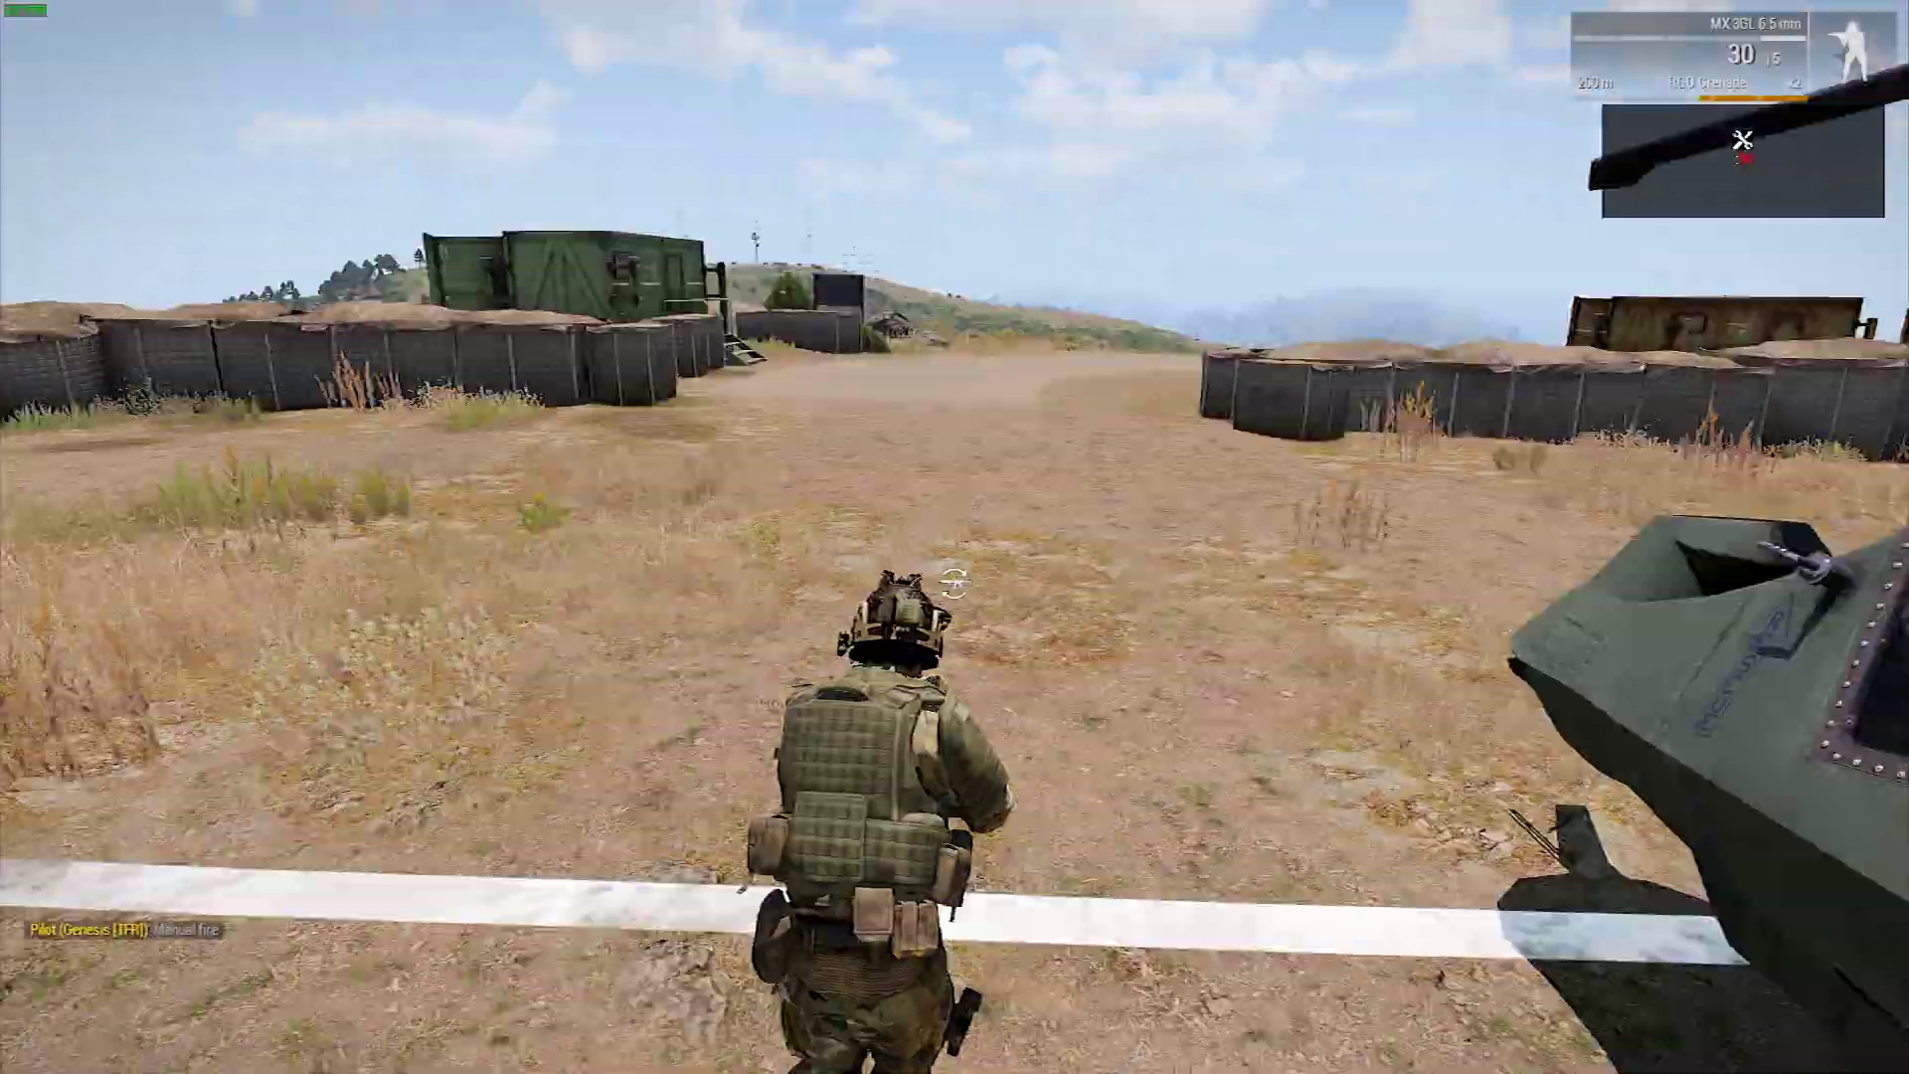
# Return to the outdoor laptop beside the helicopter, boot it and exit its desktop
pyautogui.press('w')
pyautogui.press('KP_Enter')
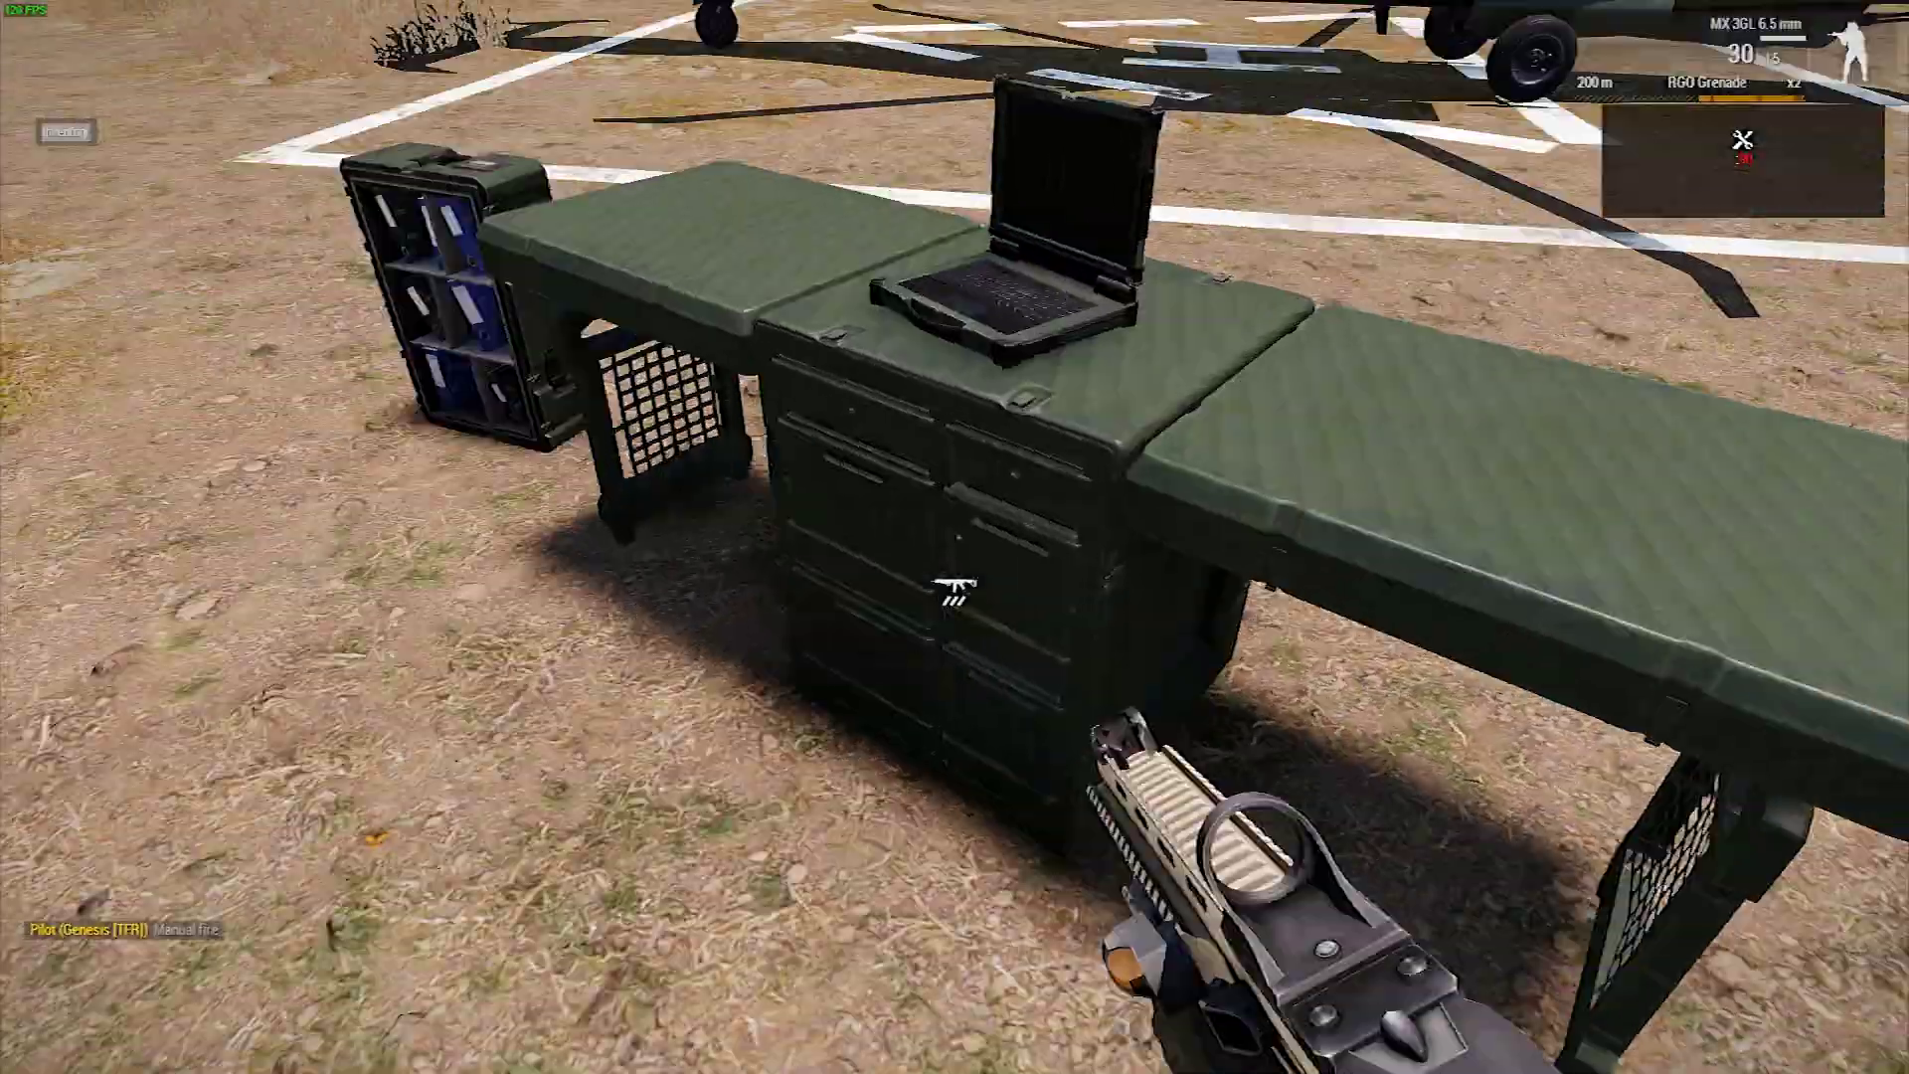
pyautogui.press('w')
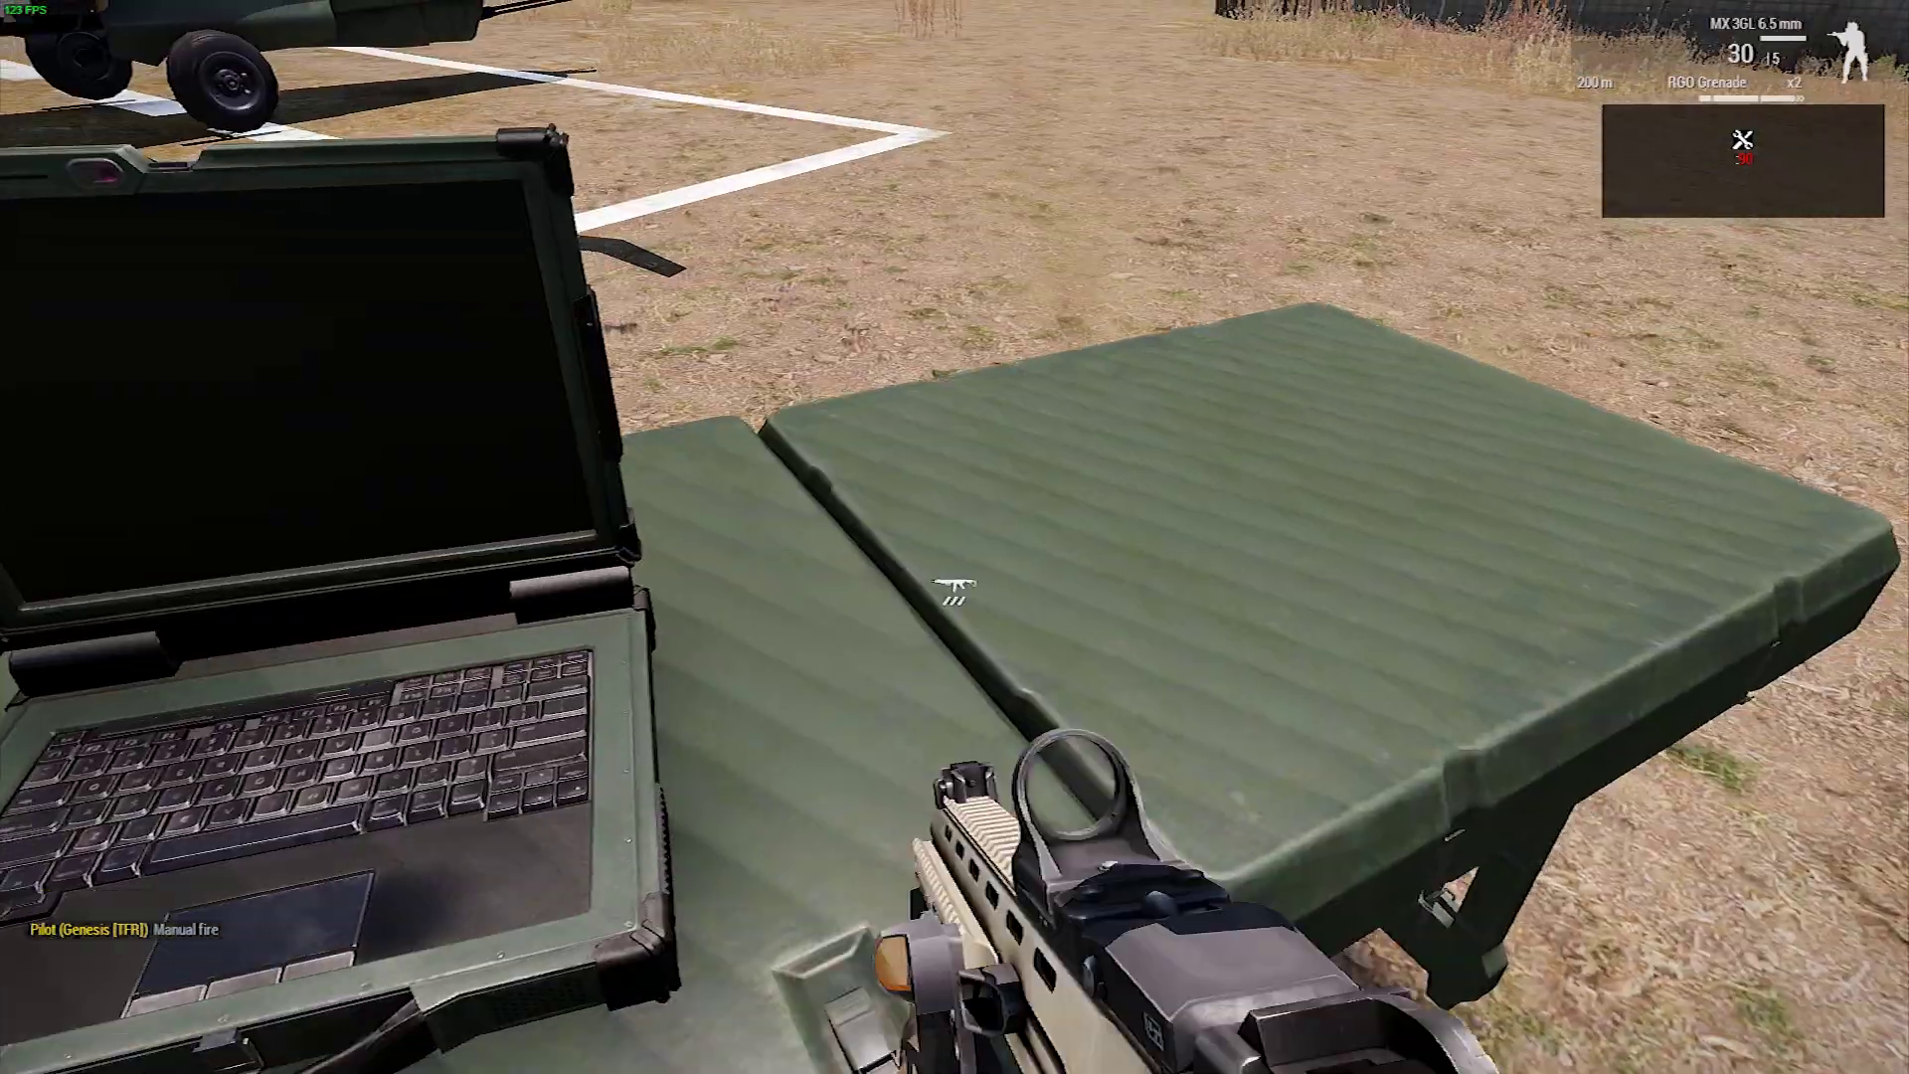
pyautogui.press('s')
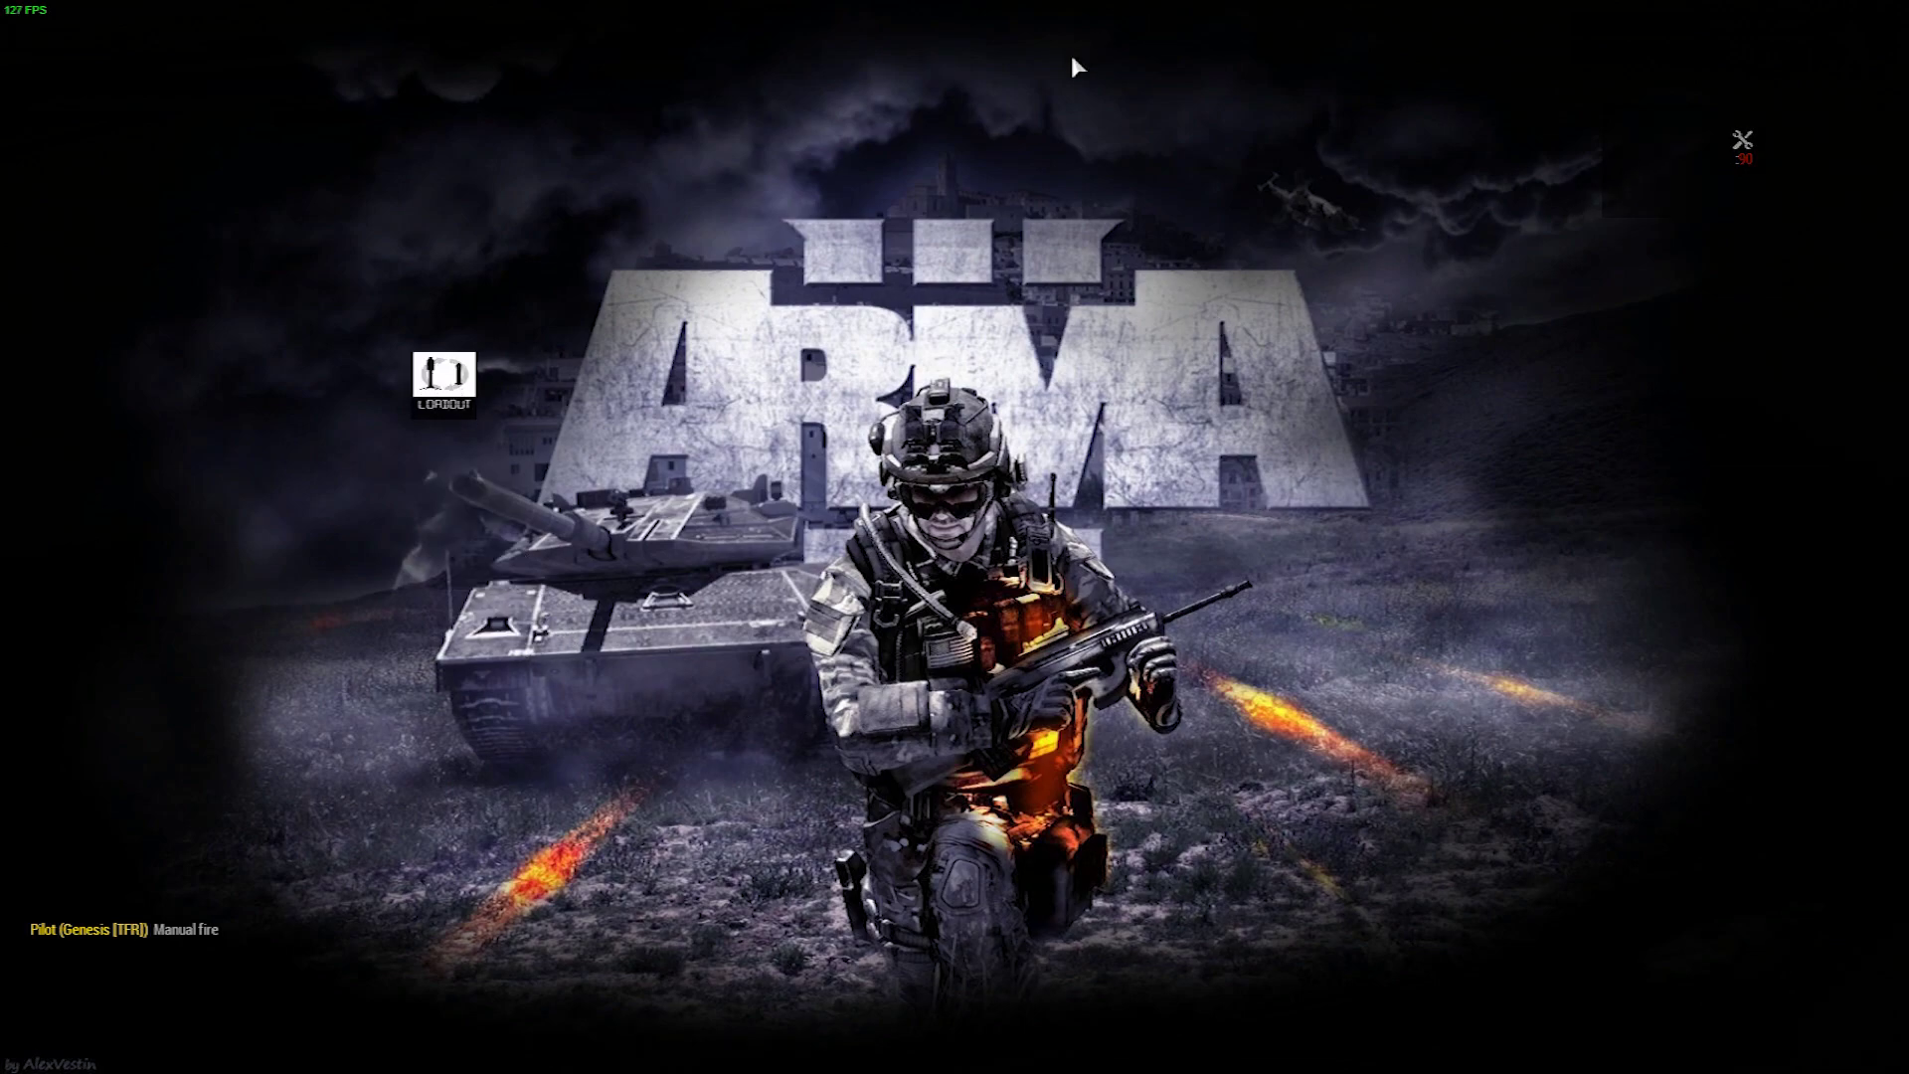
pyautogui.press('Escape')
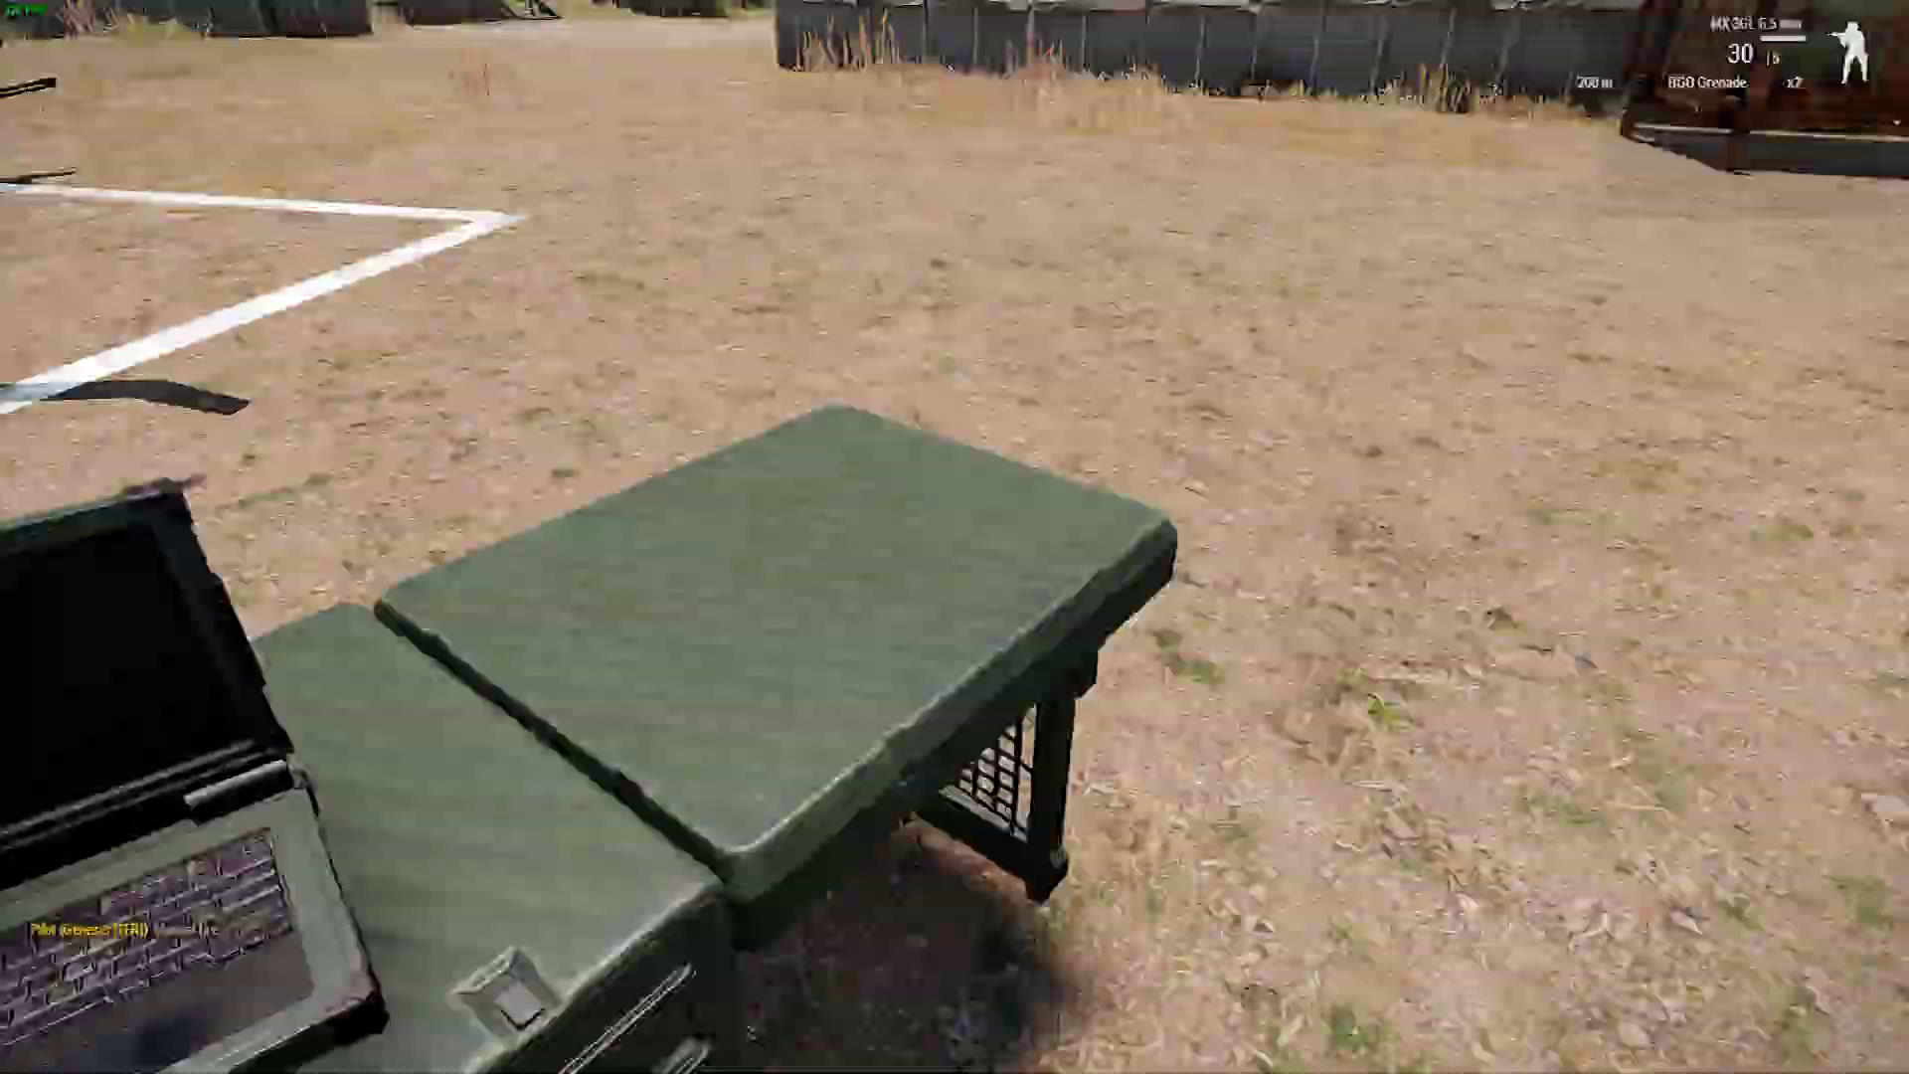
# Run to the green container building and go inside to the laptop on the green table
pyautogui.press('w')
pyautogui.press('w')
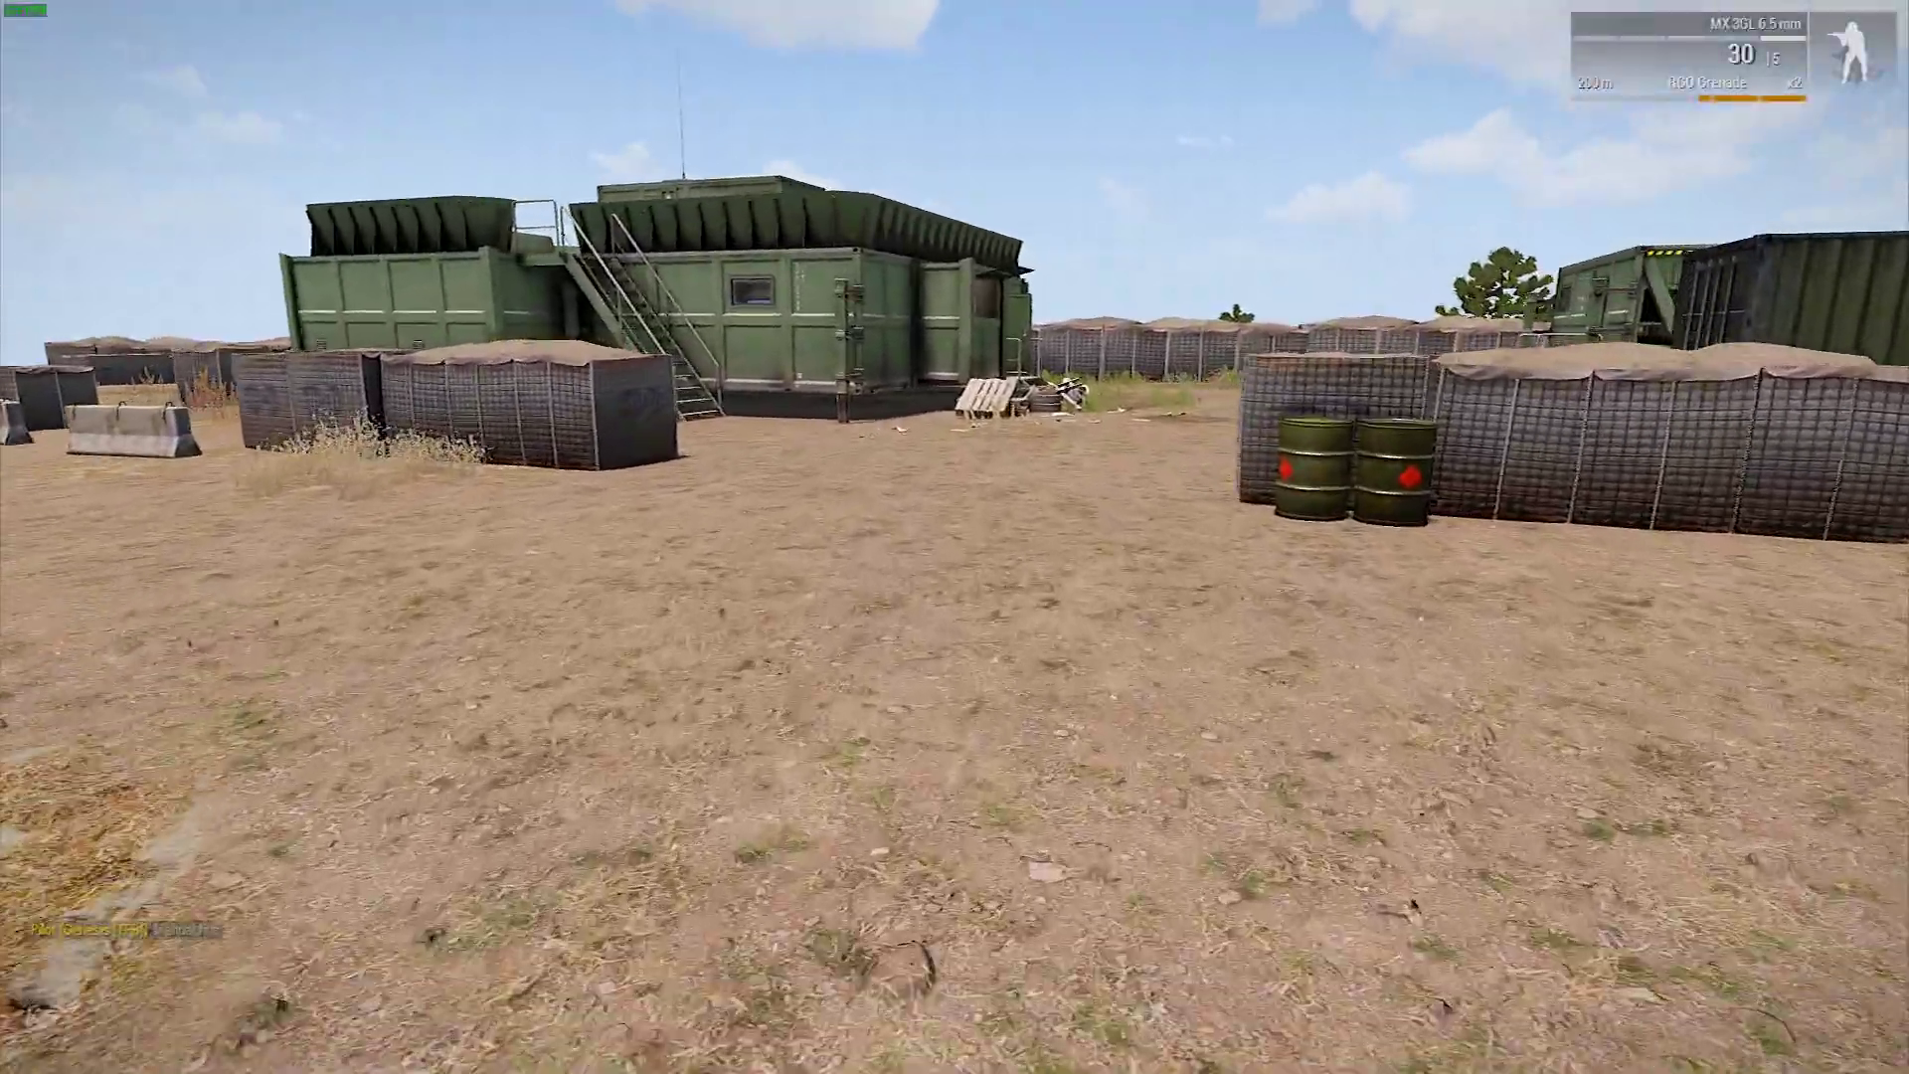
pyautogui.press('w')
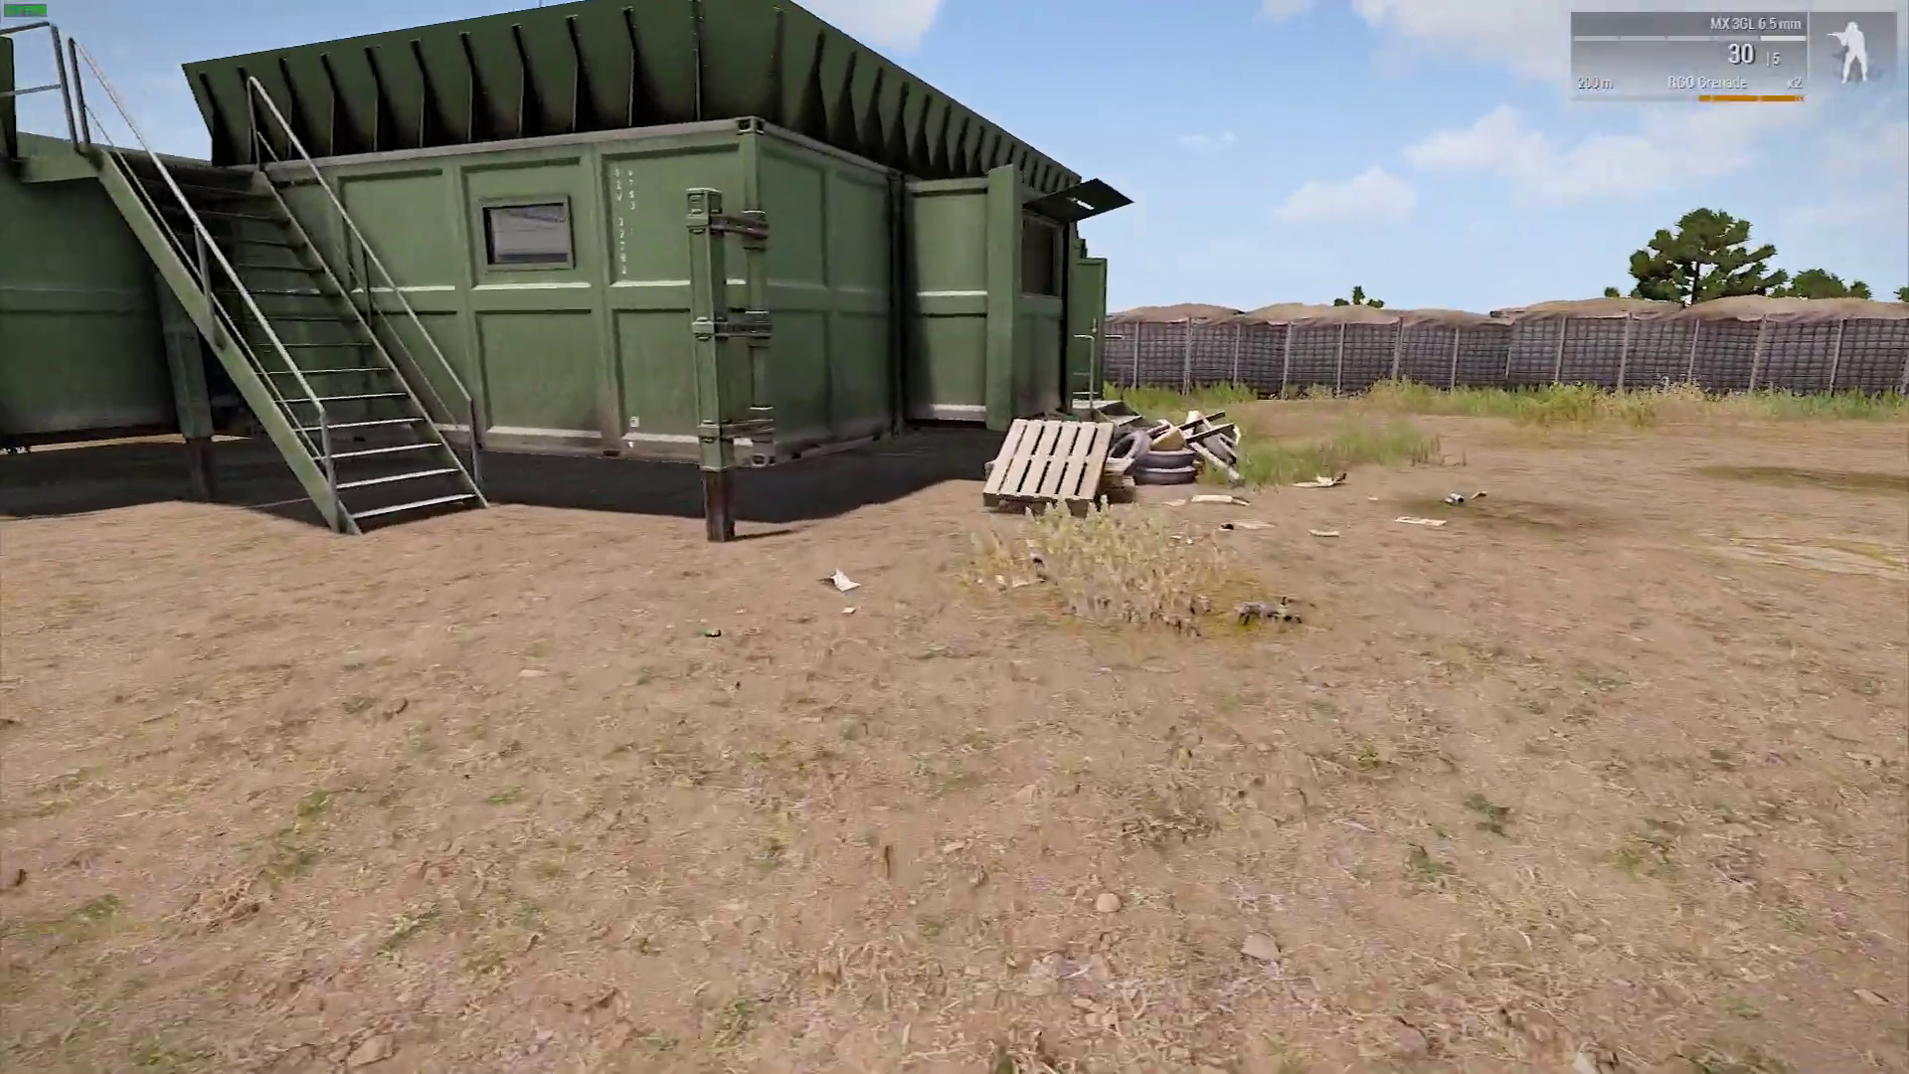
pyautogui.press('w')
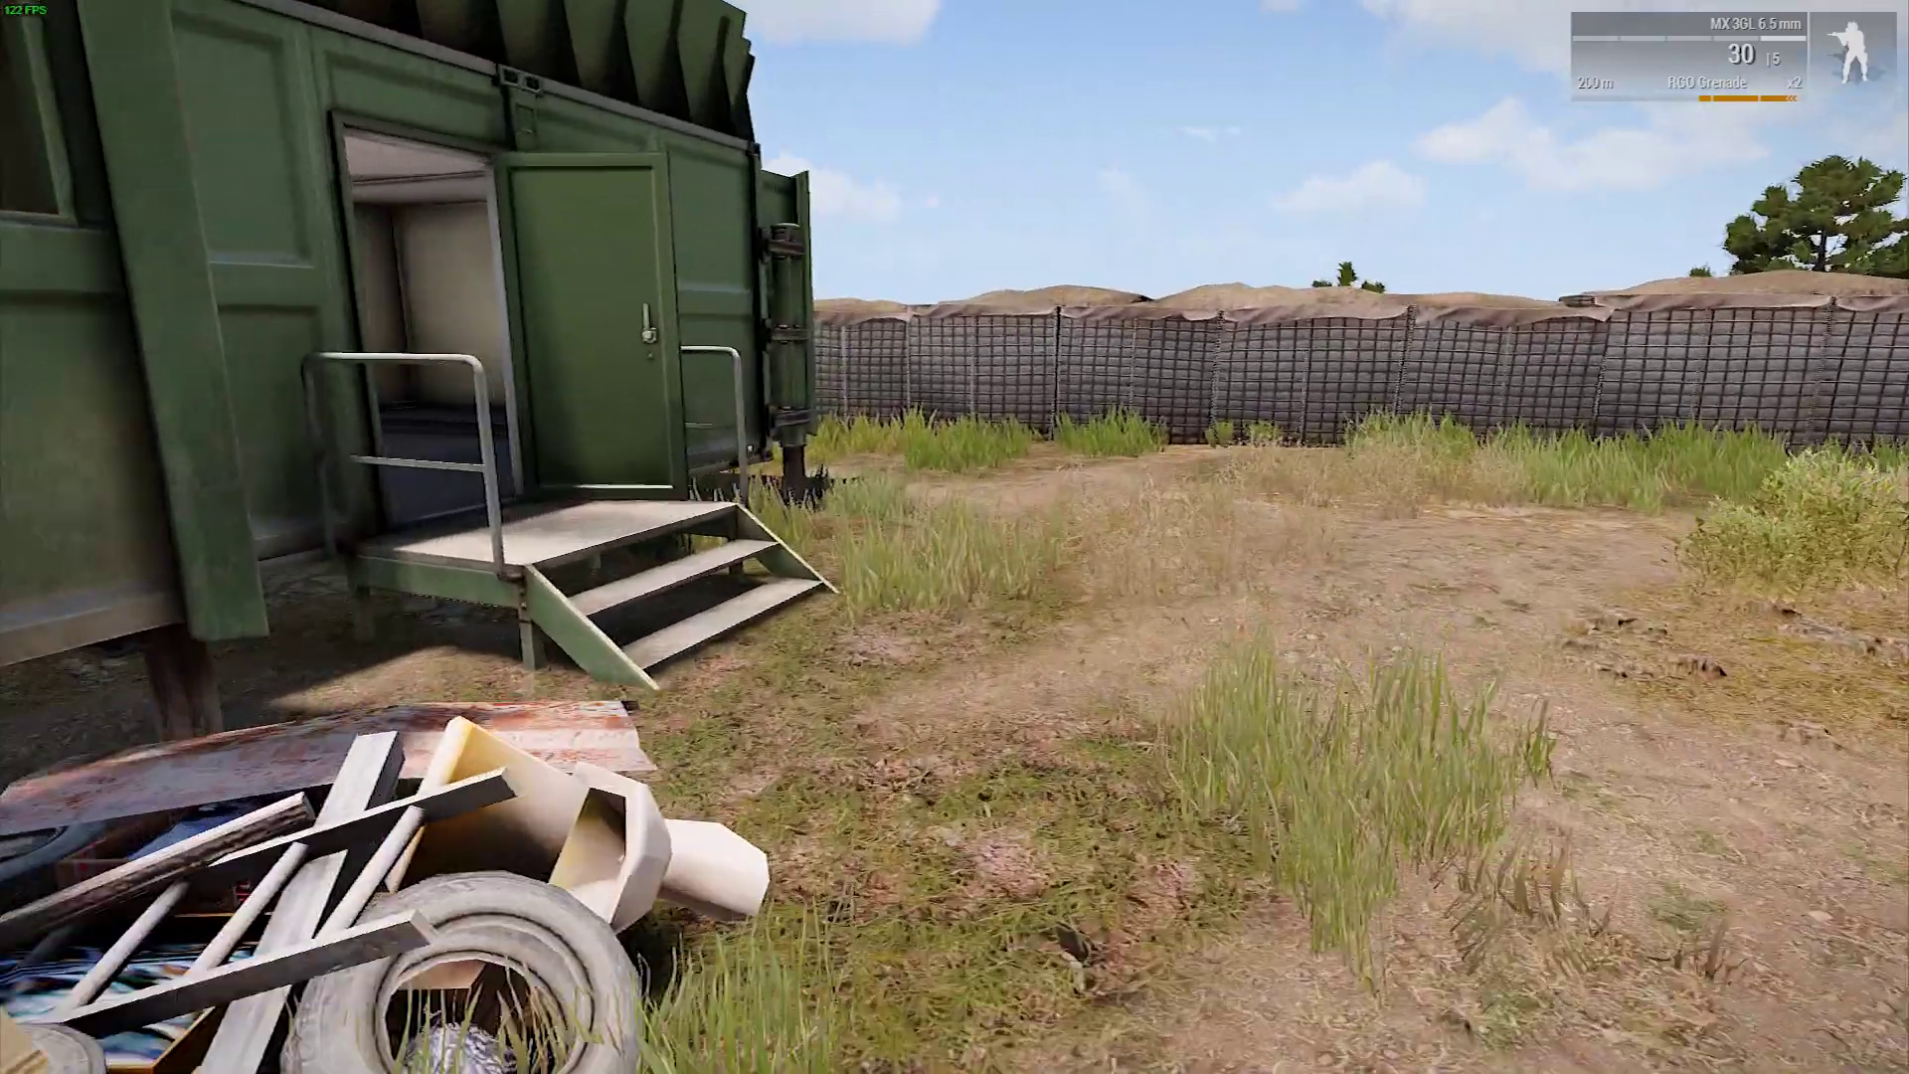
pyautogui.press('w')
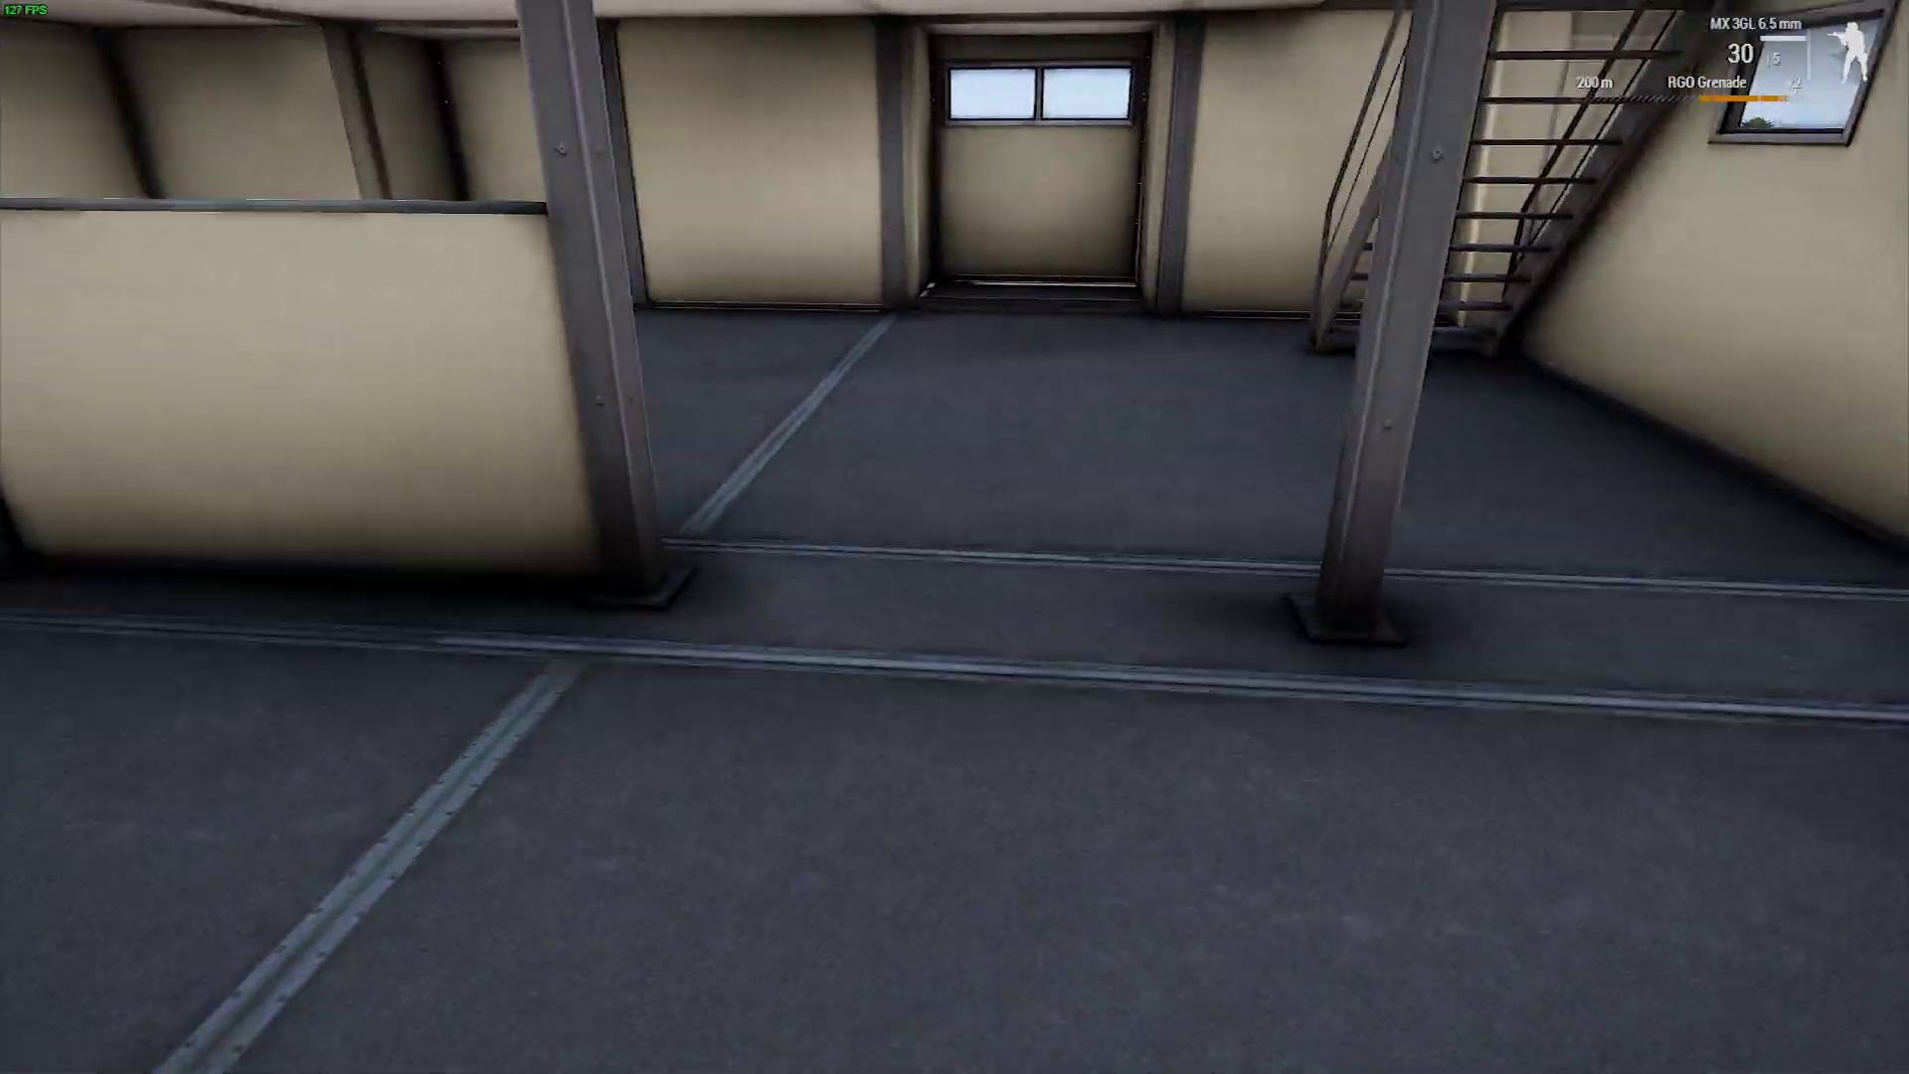
pyautogui.press('w')
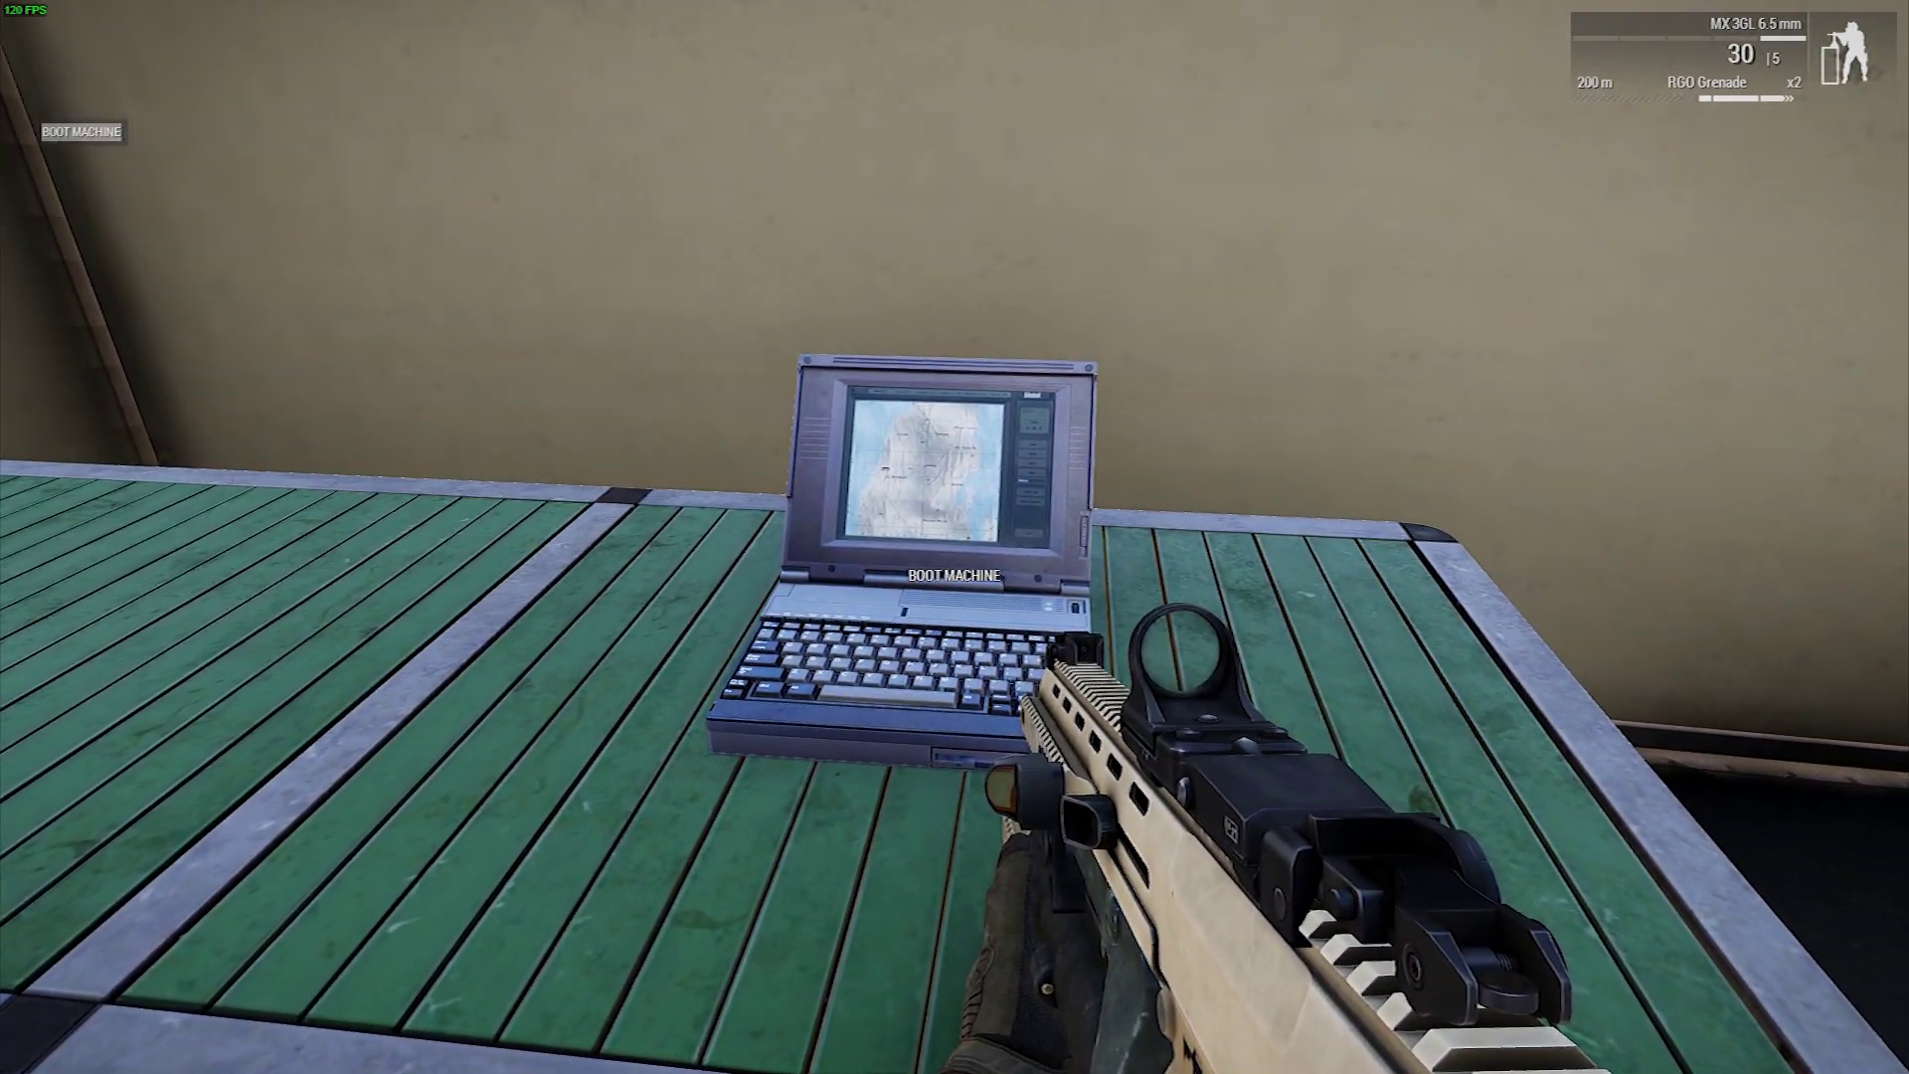
pyautogui.press('d')
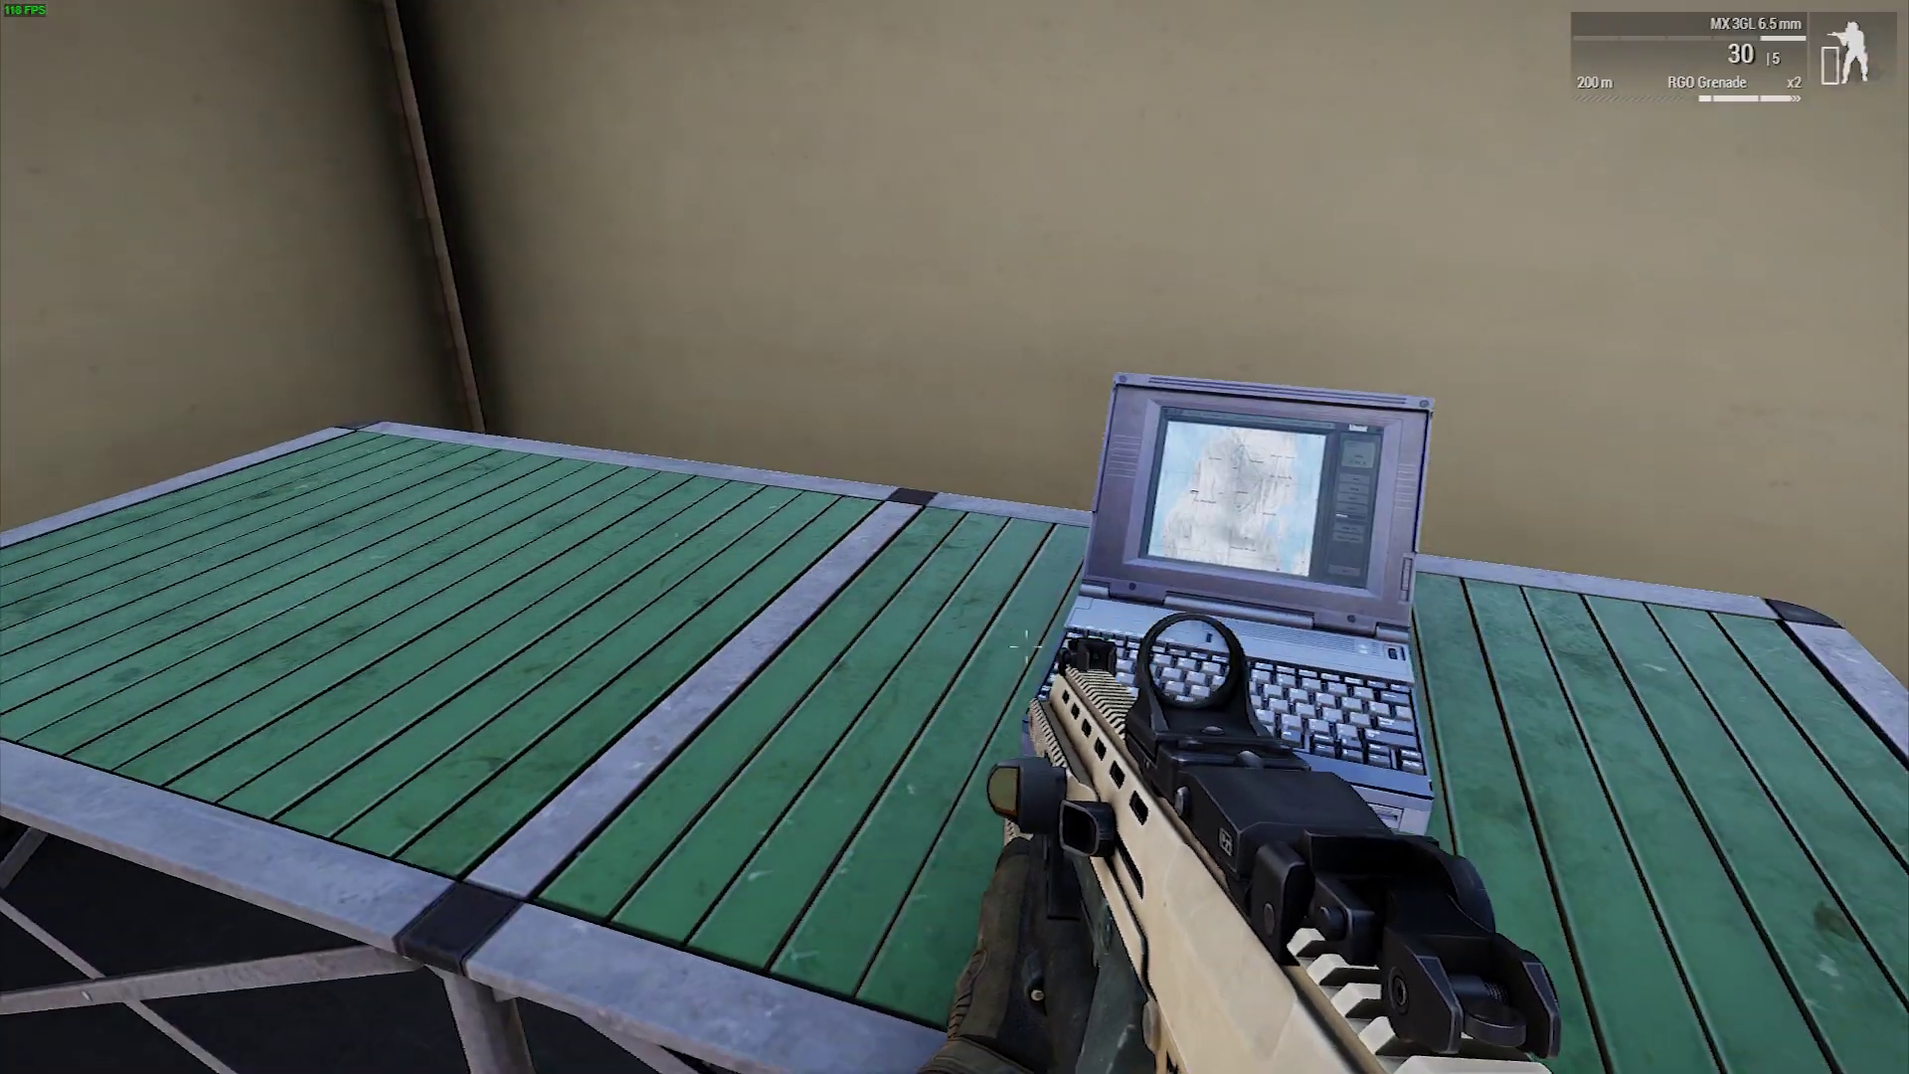
# Go down from the building's roof by the outside stairs and re-enter through the ground-floor door to the laptop room
pyautogui.press('w')
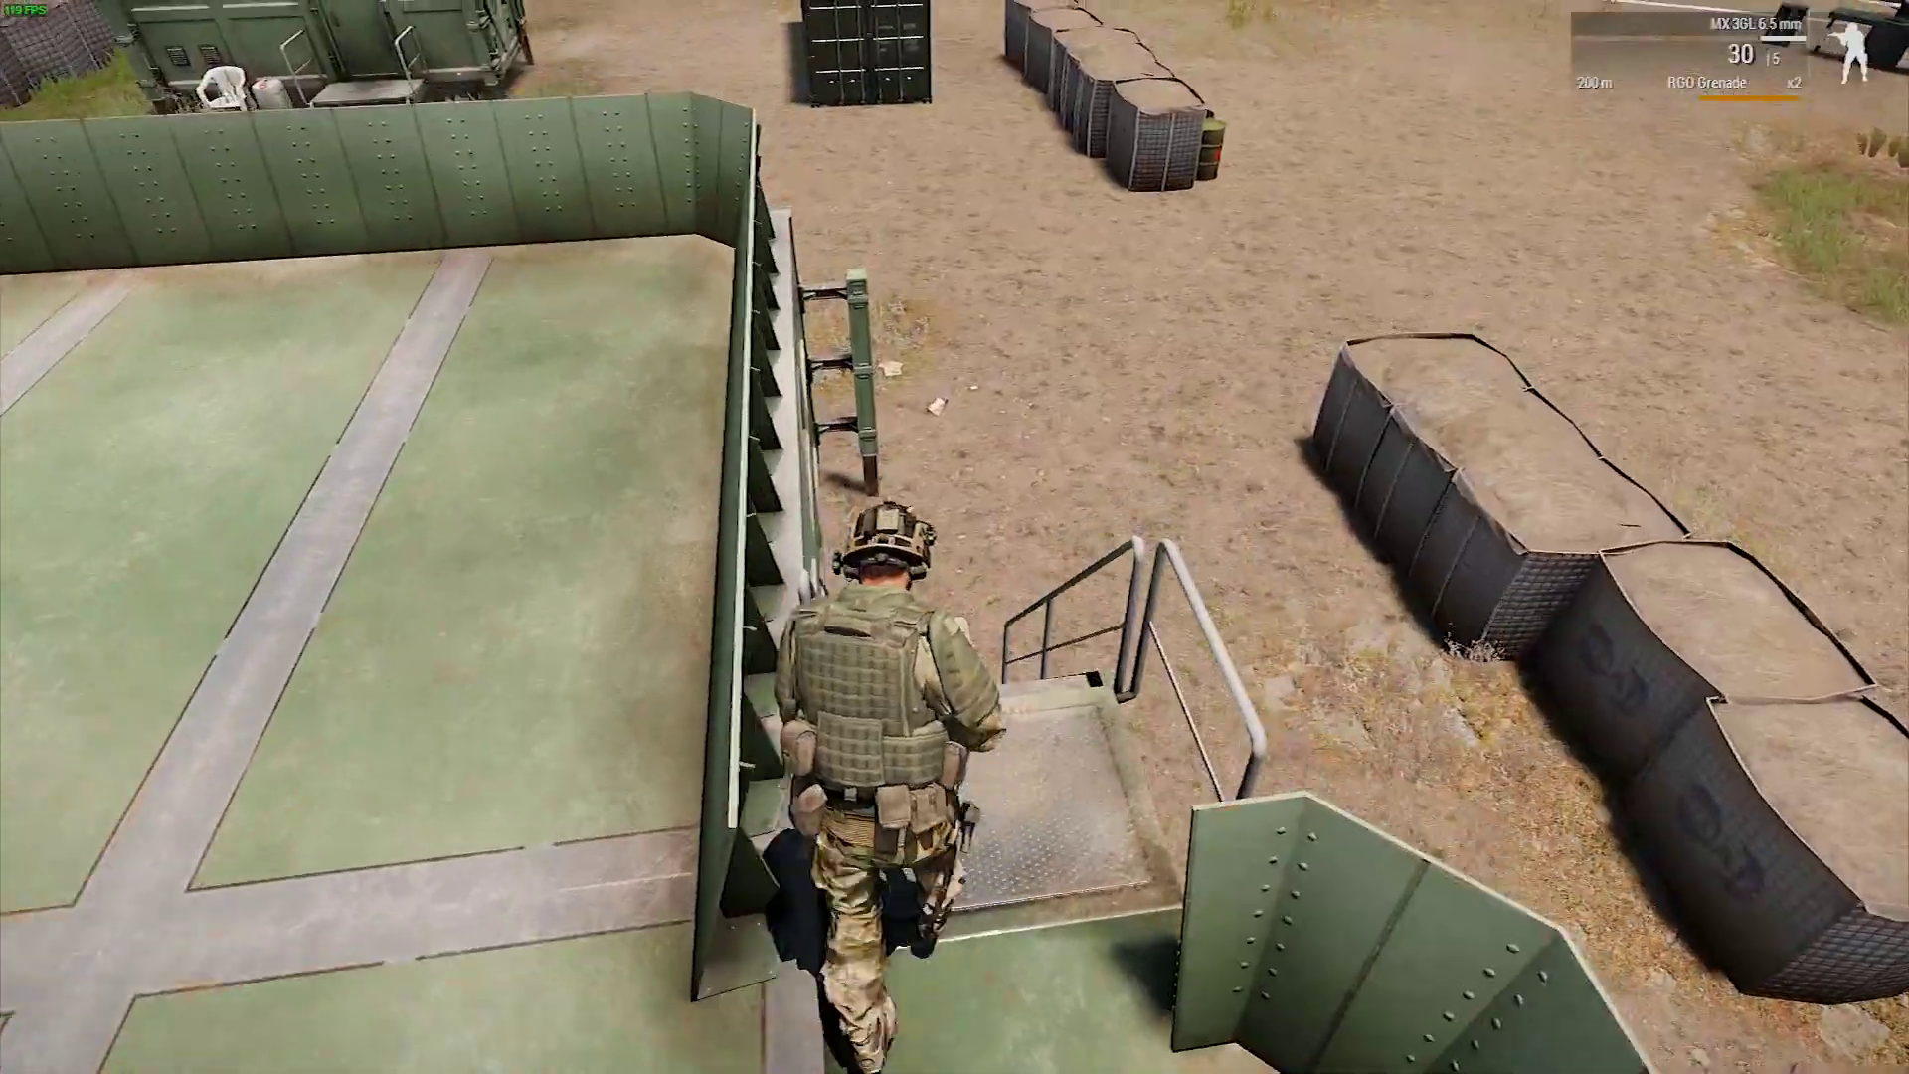
pyautogui.press('w')
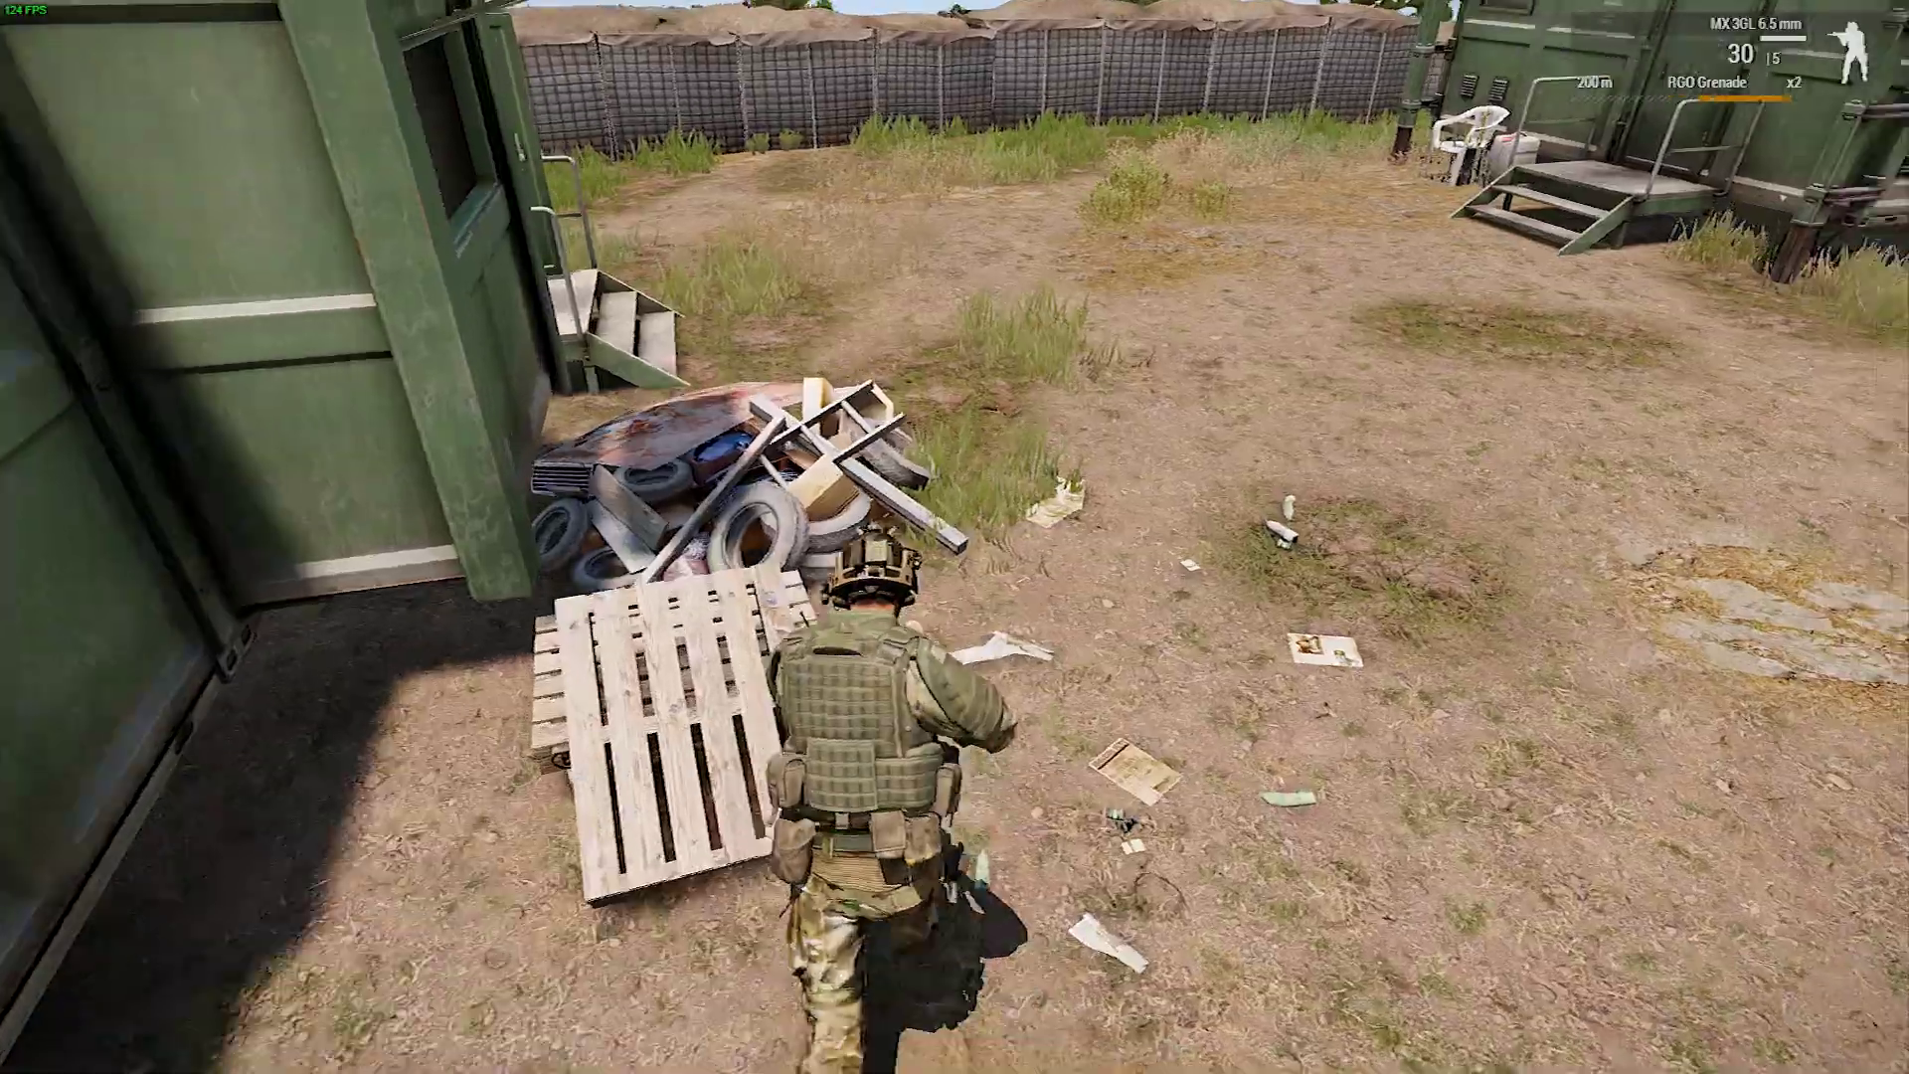
pyautogui.press('w')
pyautogui.press('KP_Enter')
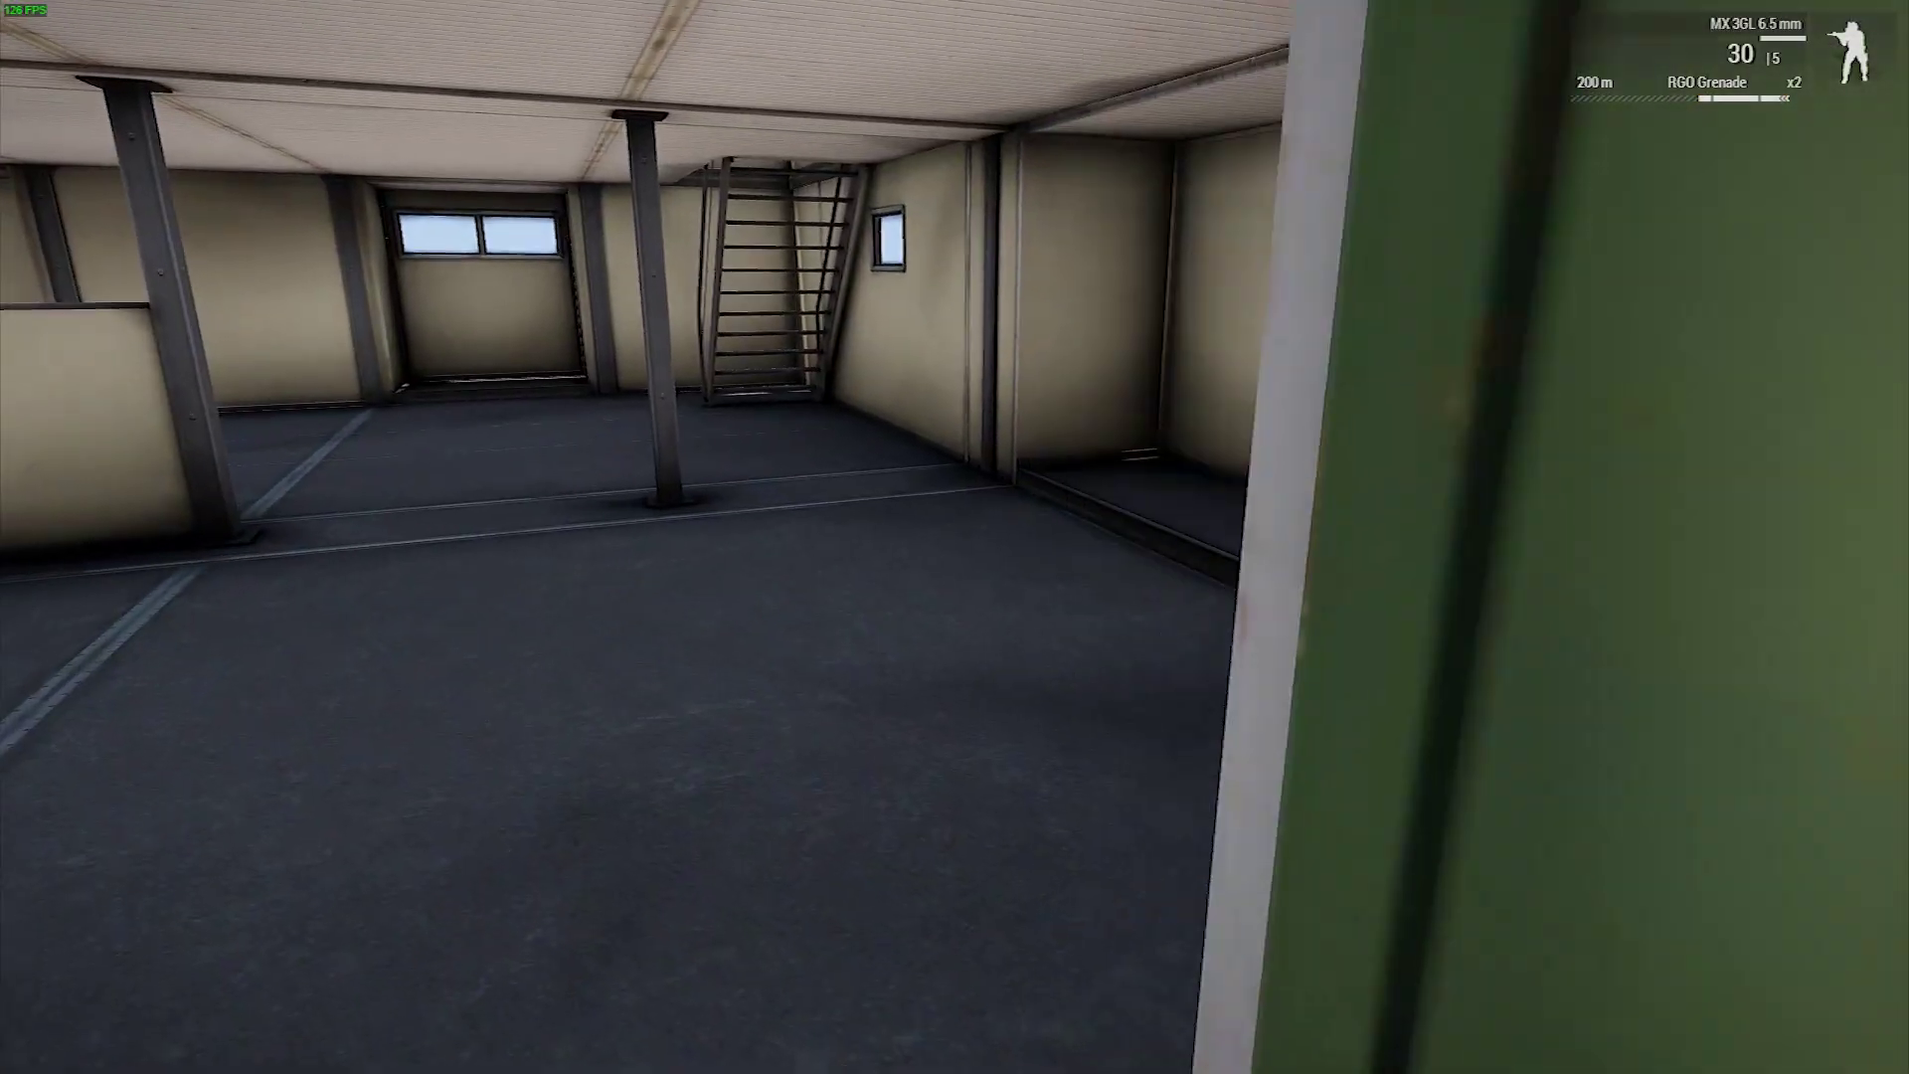
pyautogui.press('w')
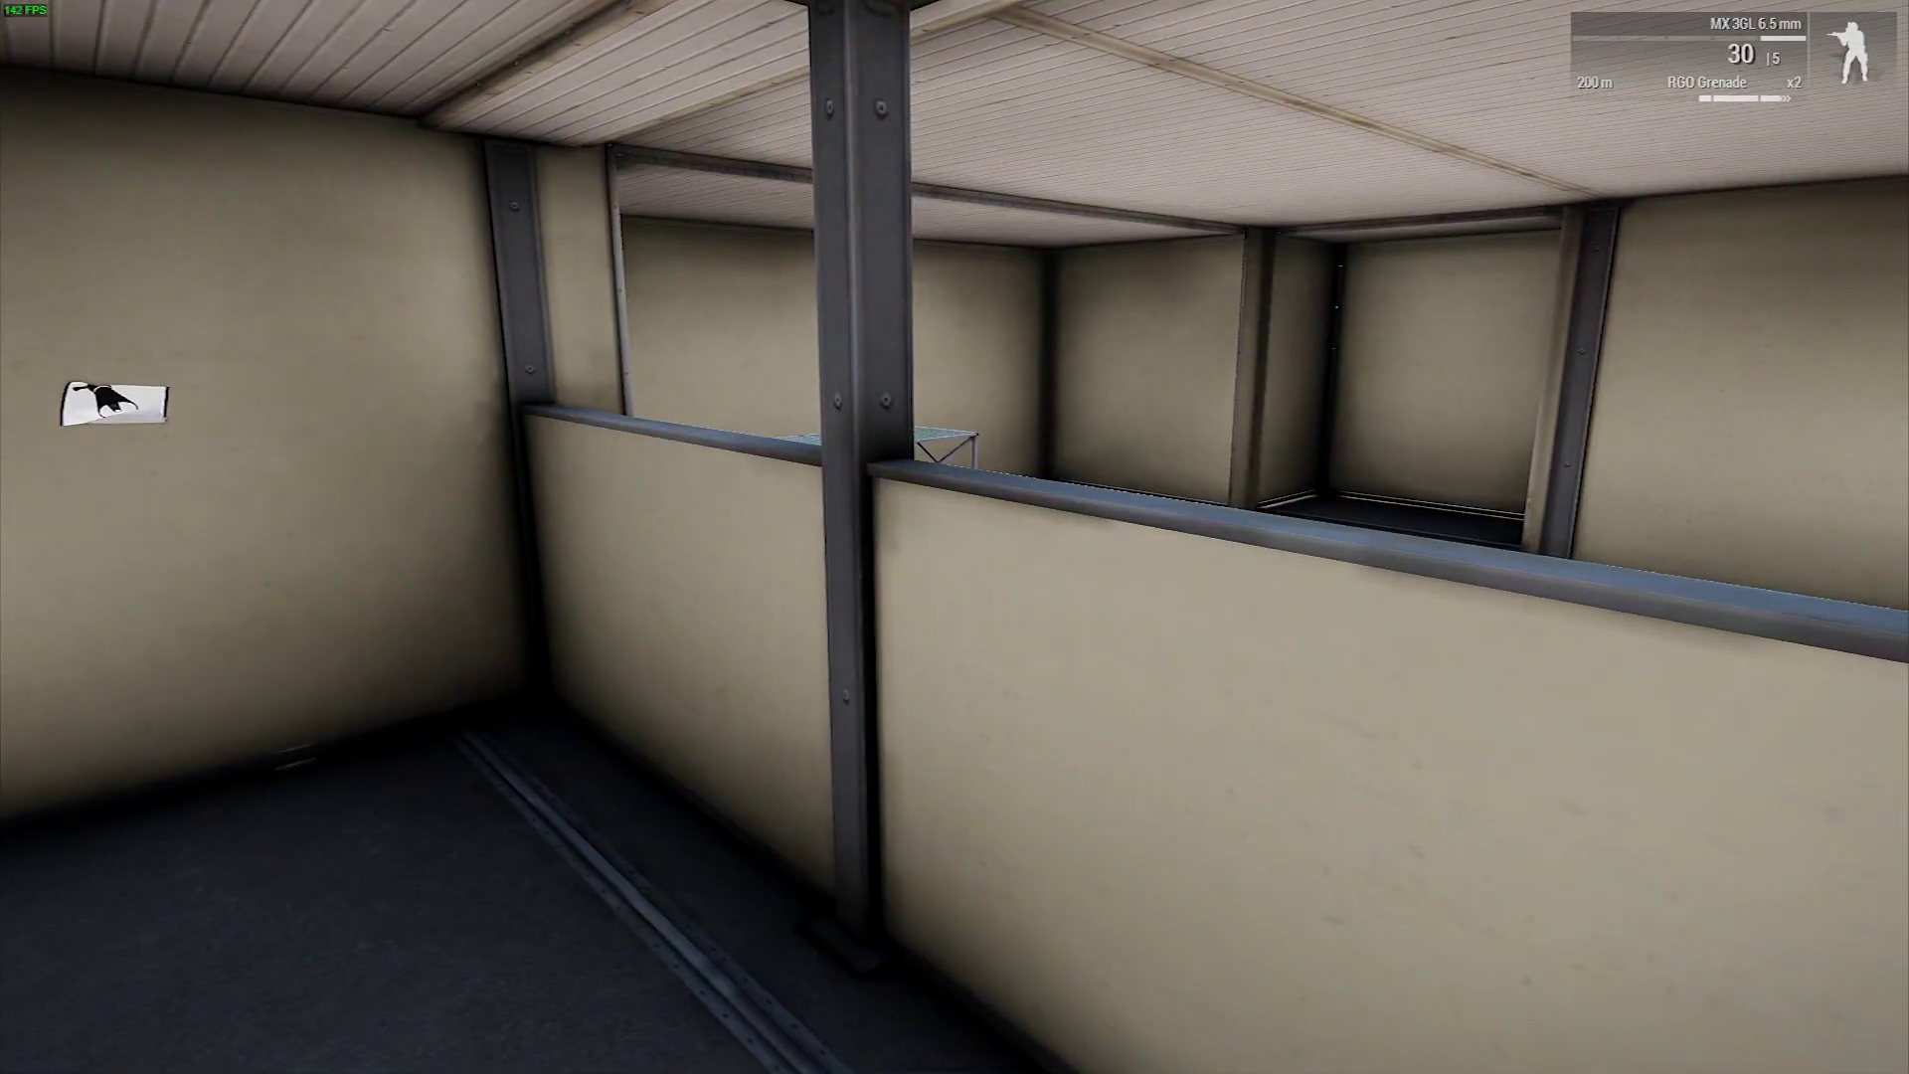
pyautogui.press('w')
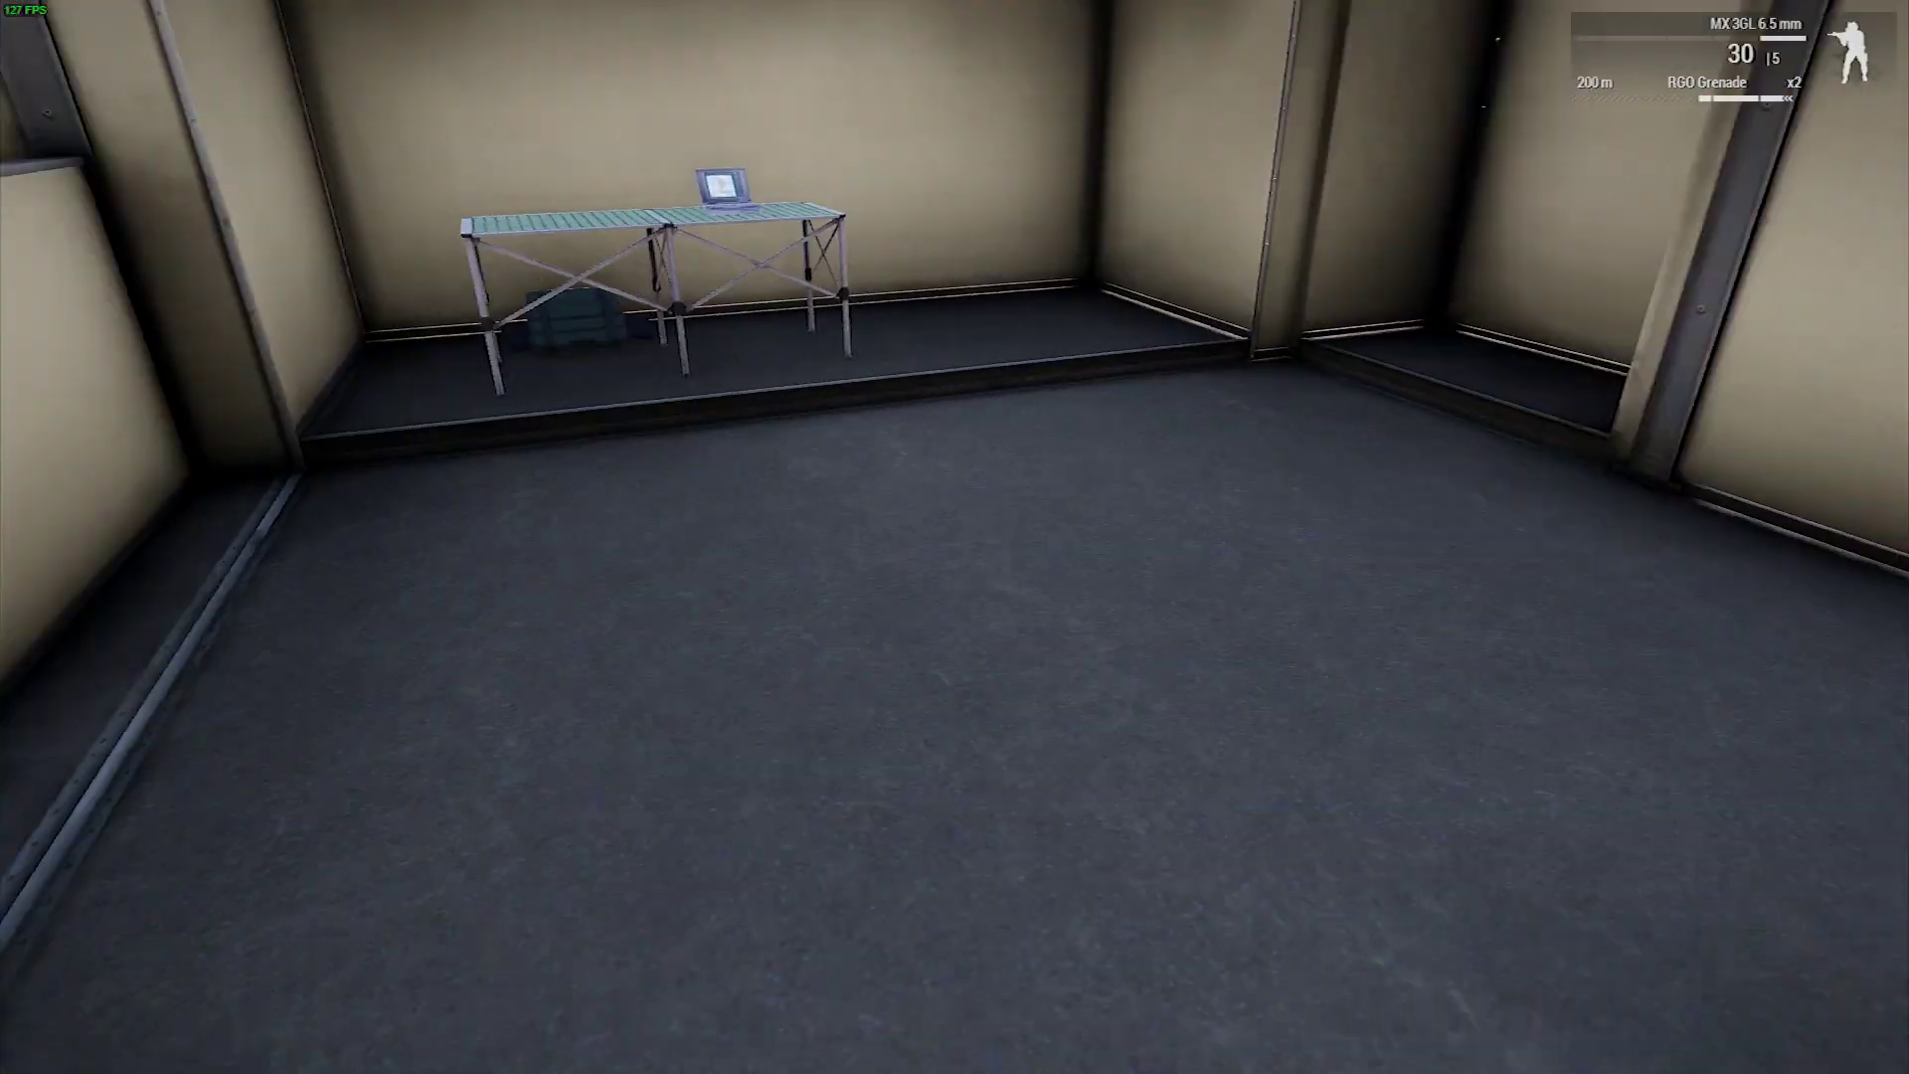
# Abort the running Gen_Computer mission and return from the role assignment lobby to the scenario editor
pyautogui.press('Escape')
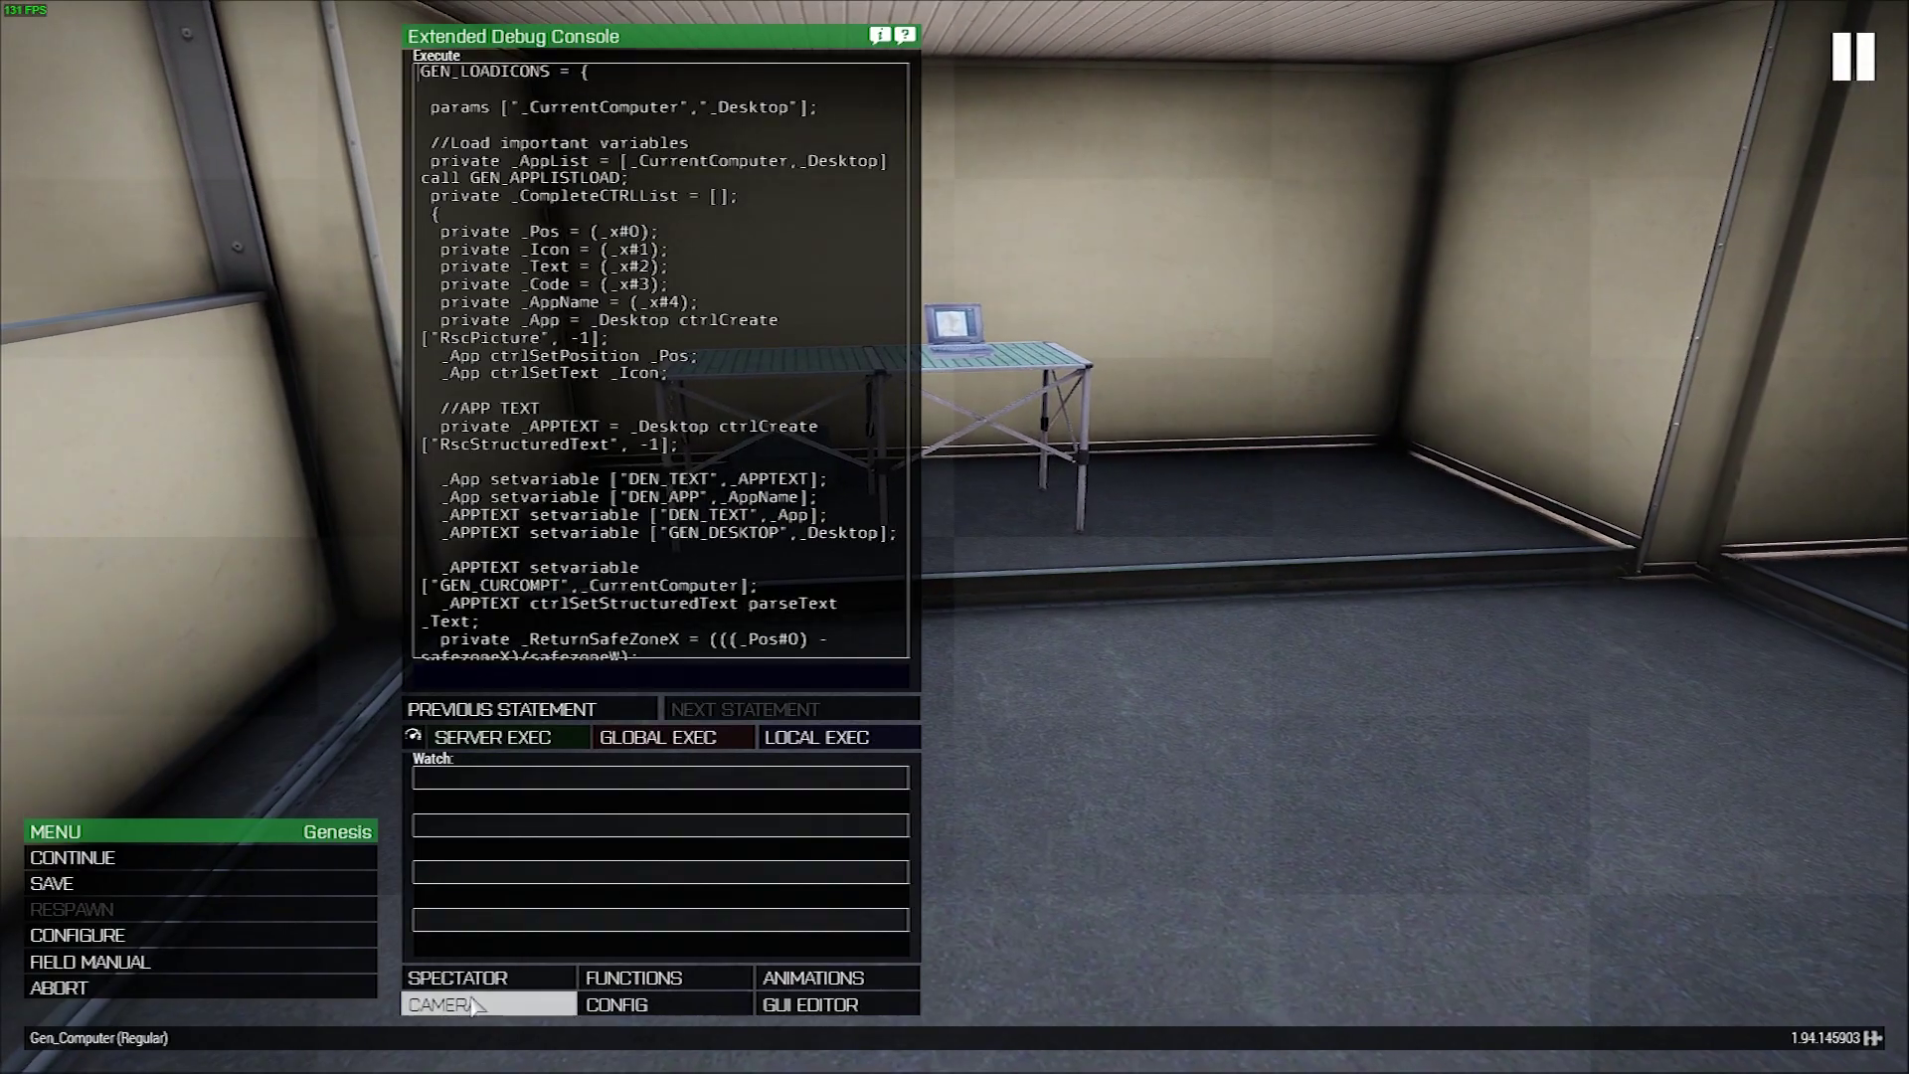
pyautogui.press('Escape')
pyautogui.press('w')
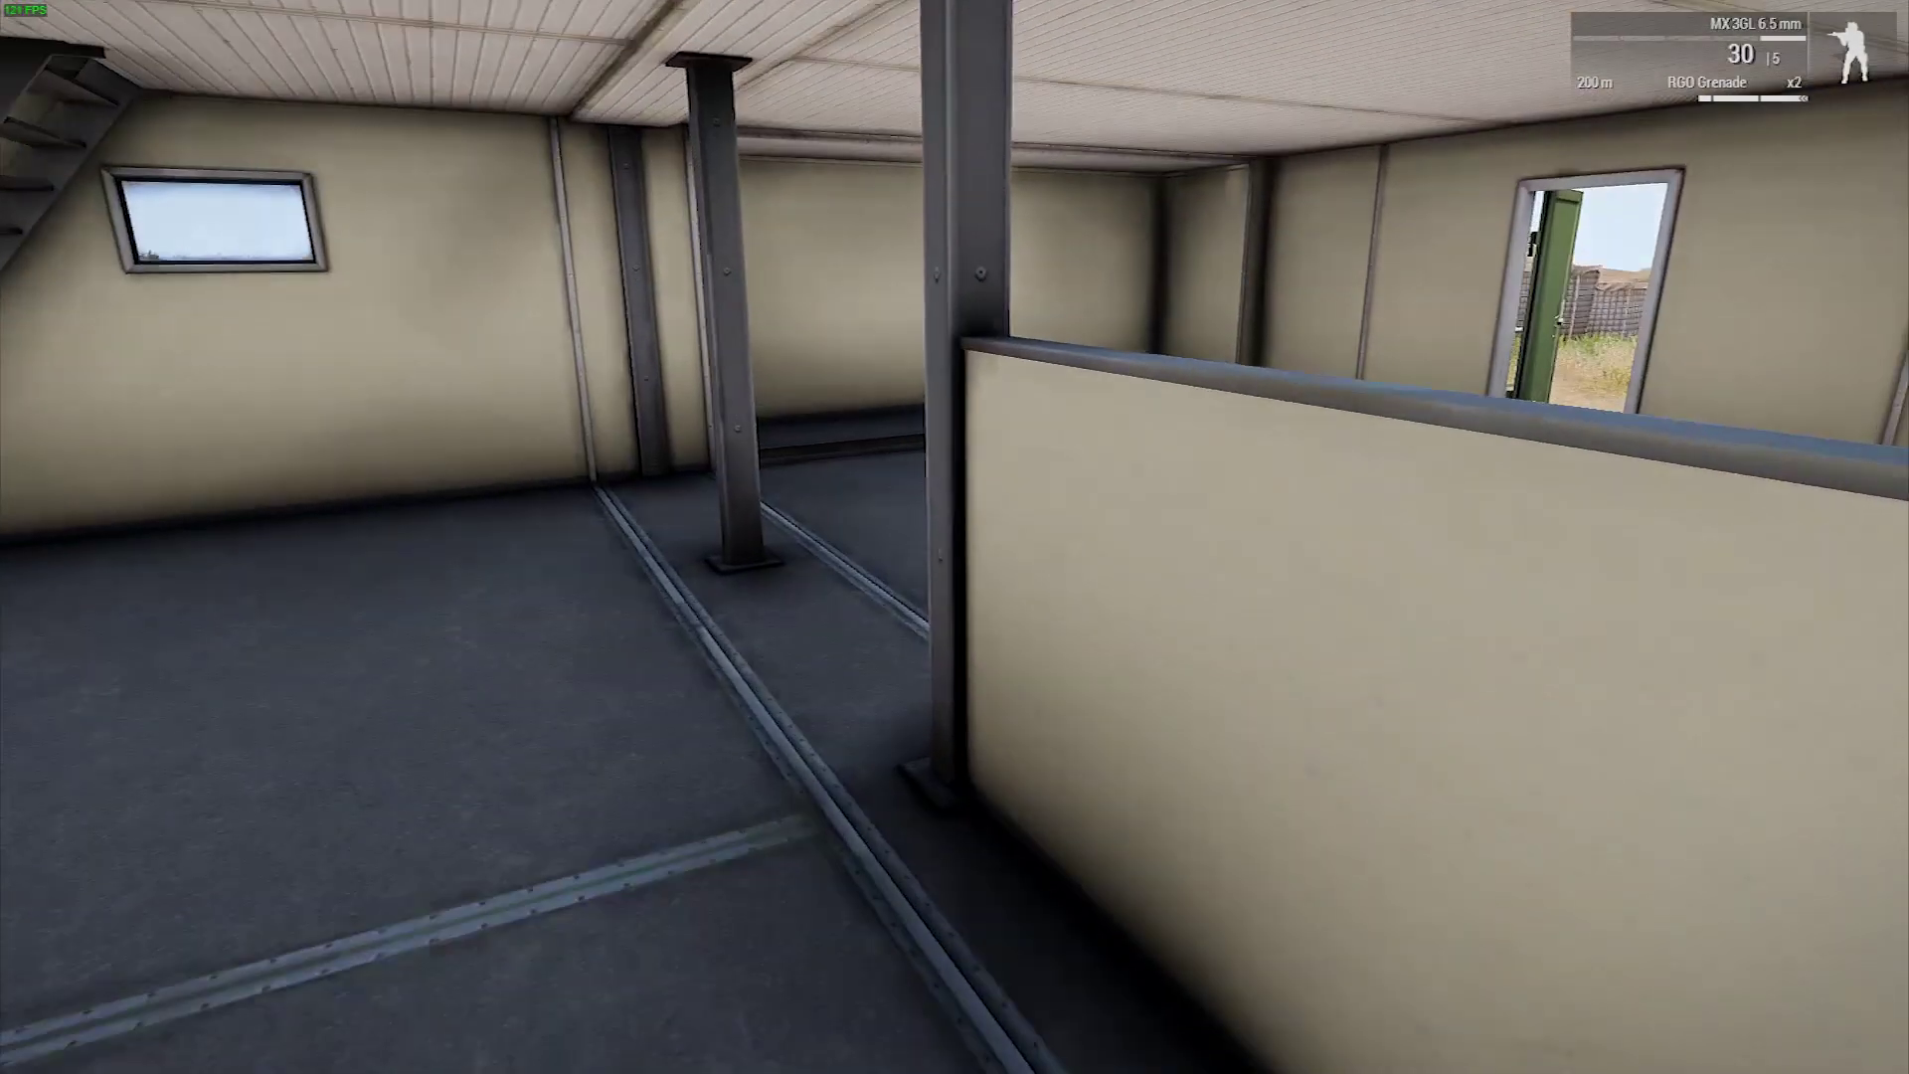
pyautogui.press('Escape')
pyautogui.click(60, 987)
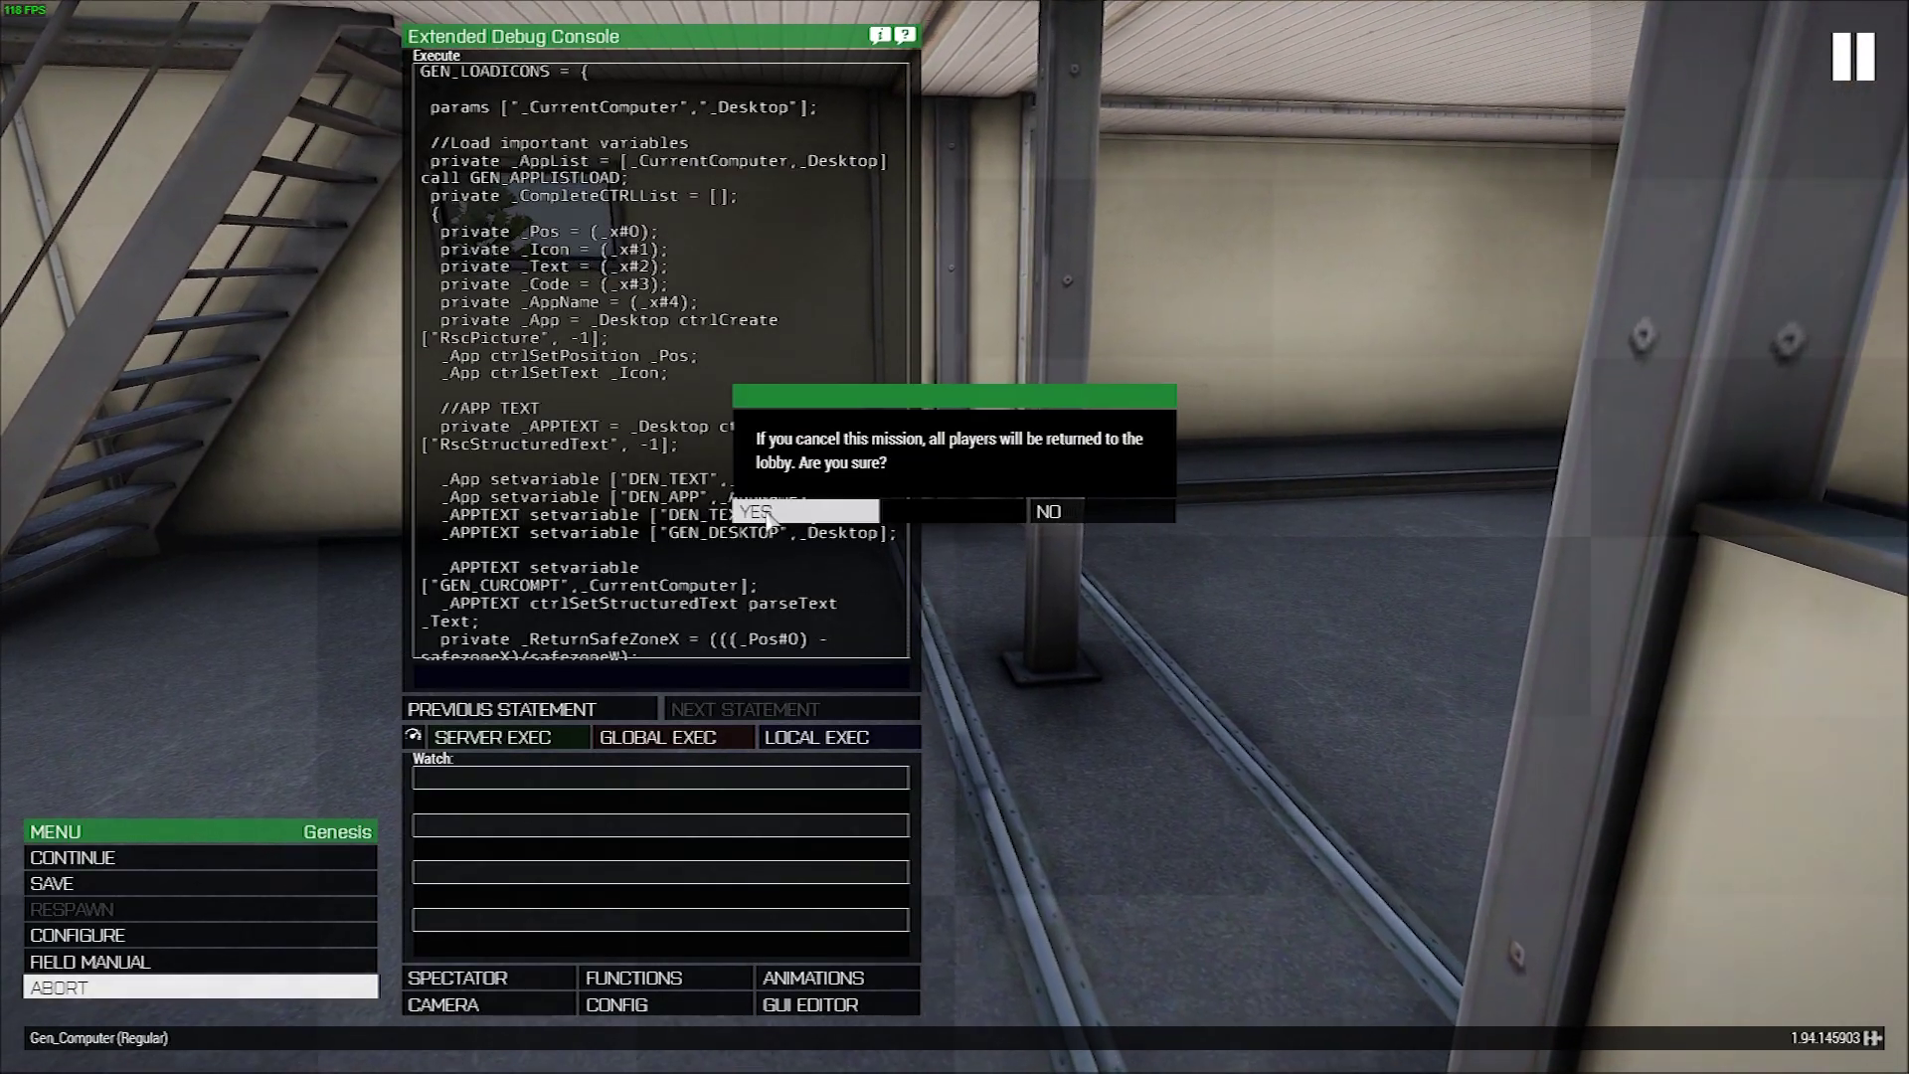
pyautogui.click(761, 509)
pyautogui.press('Escape')
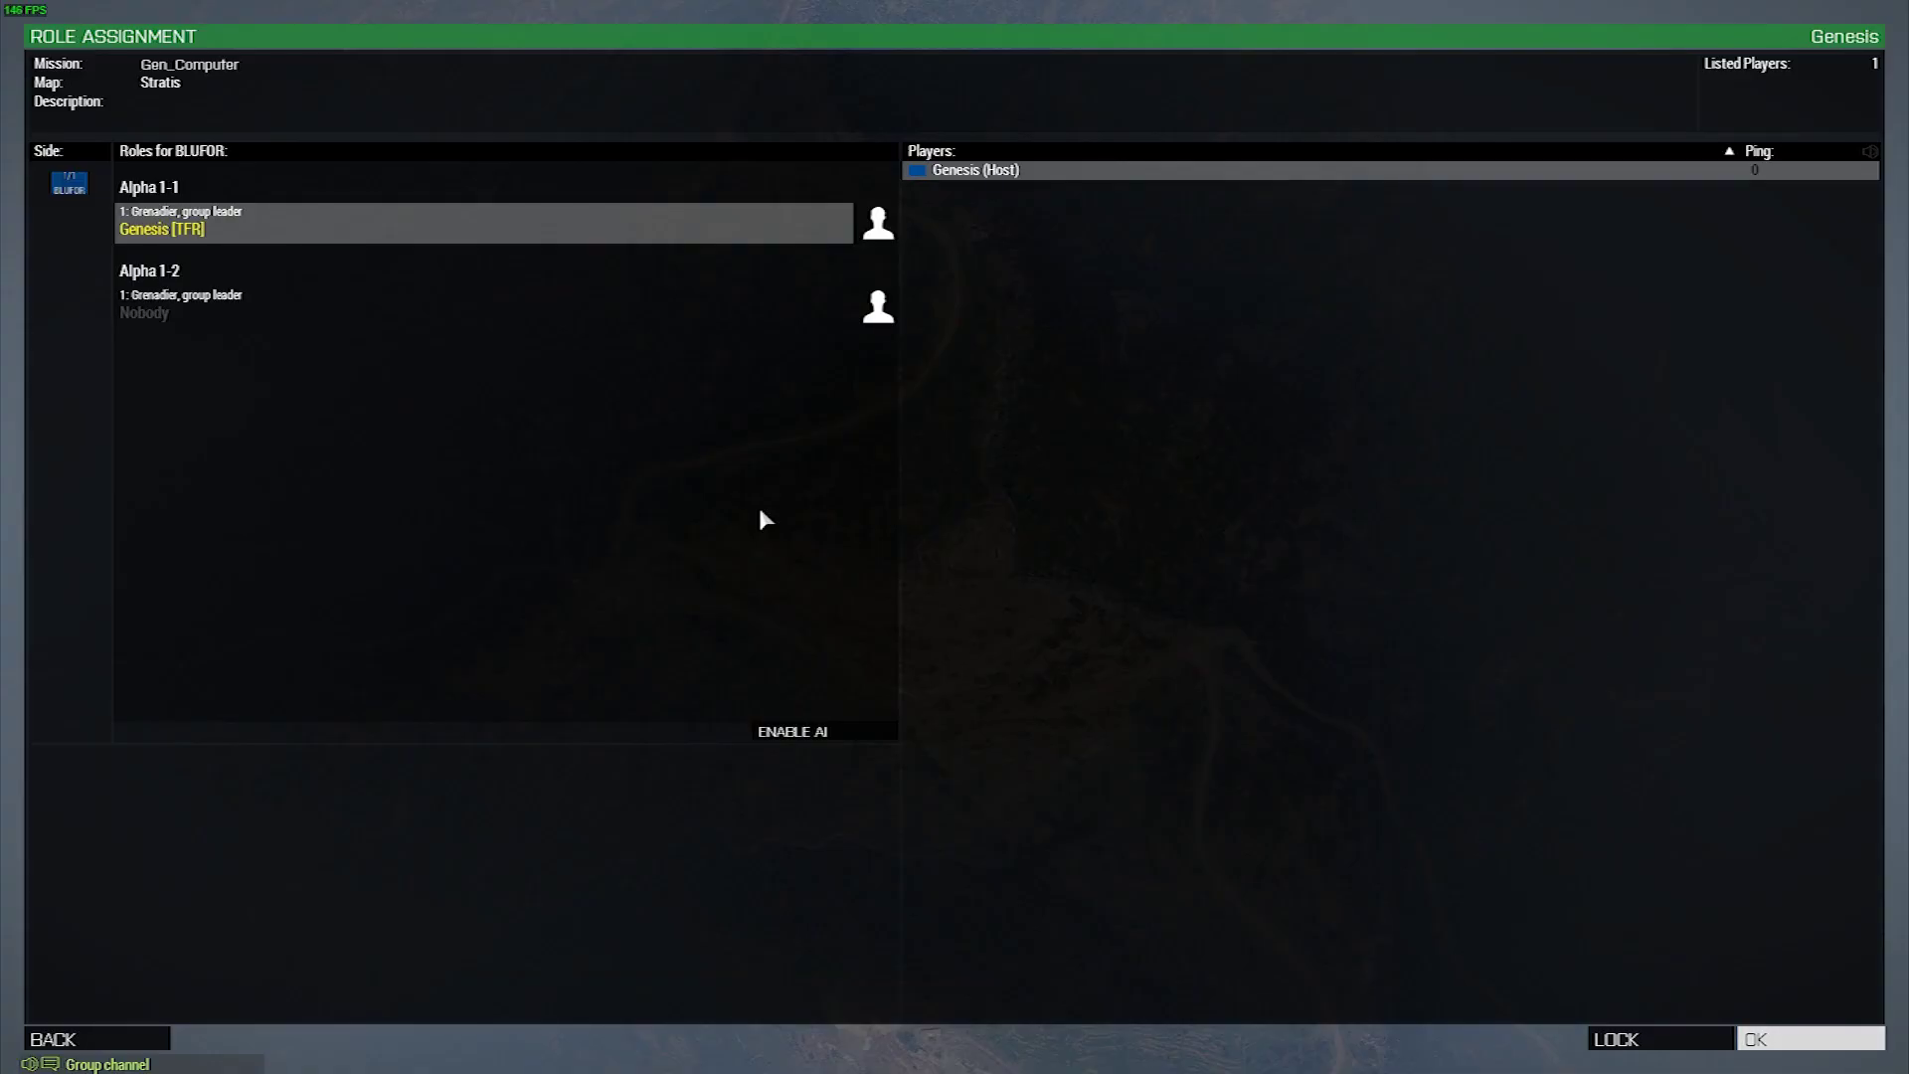
pyautogui.press('Escape')
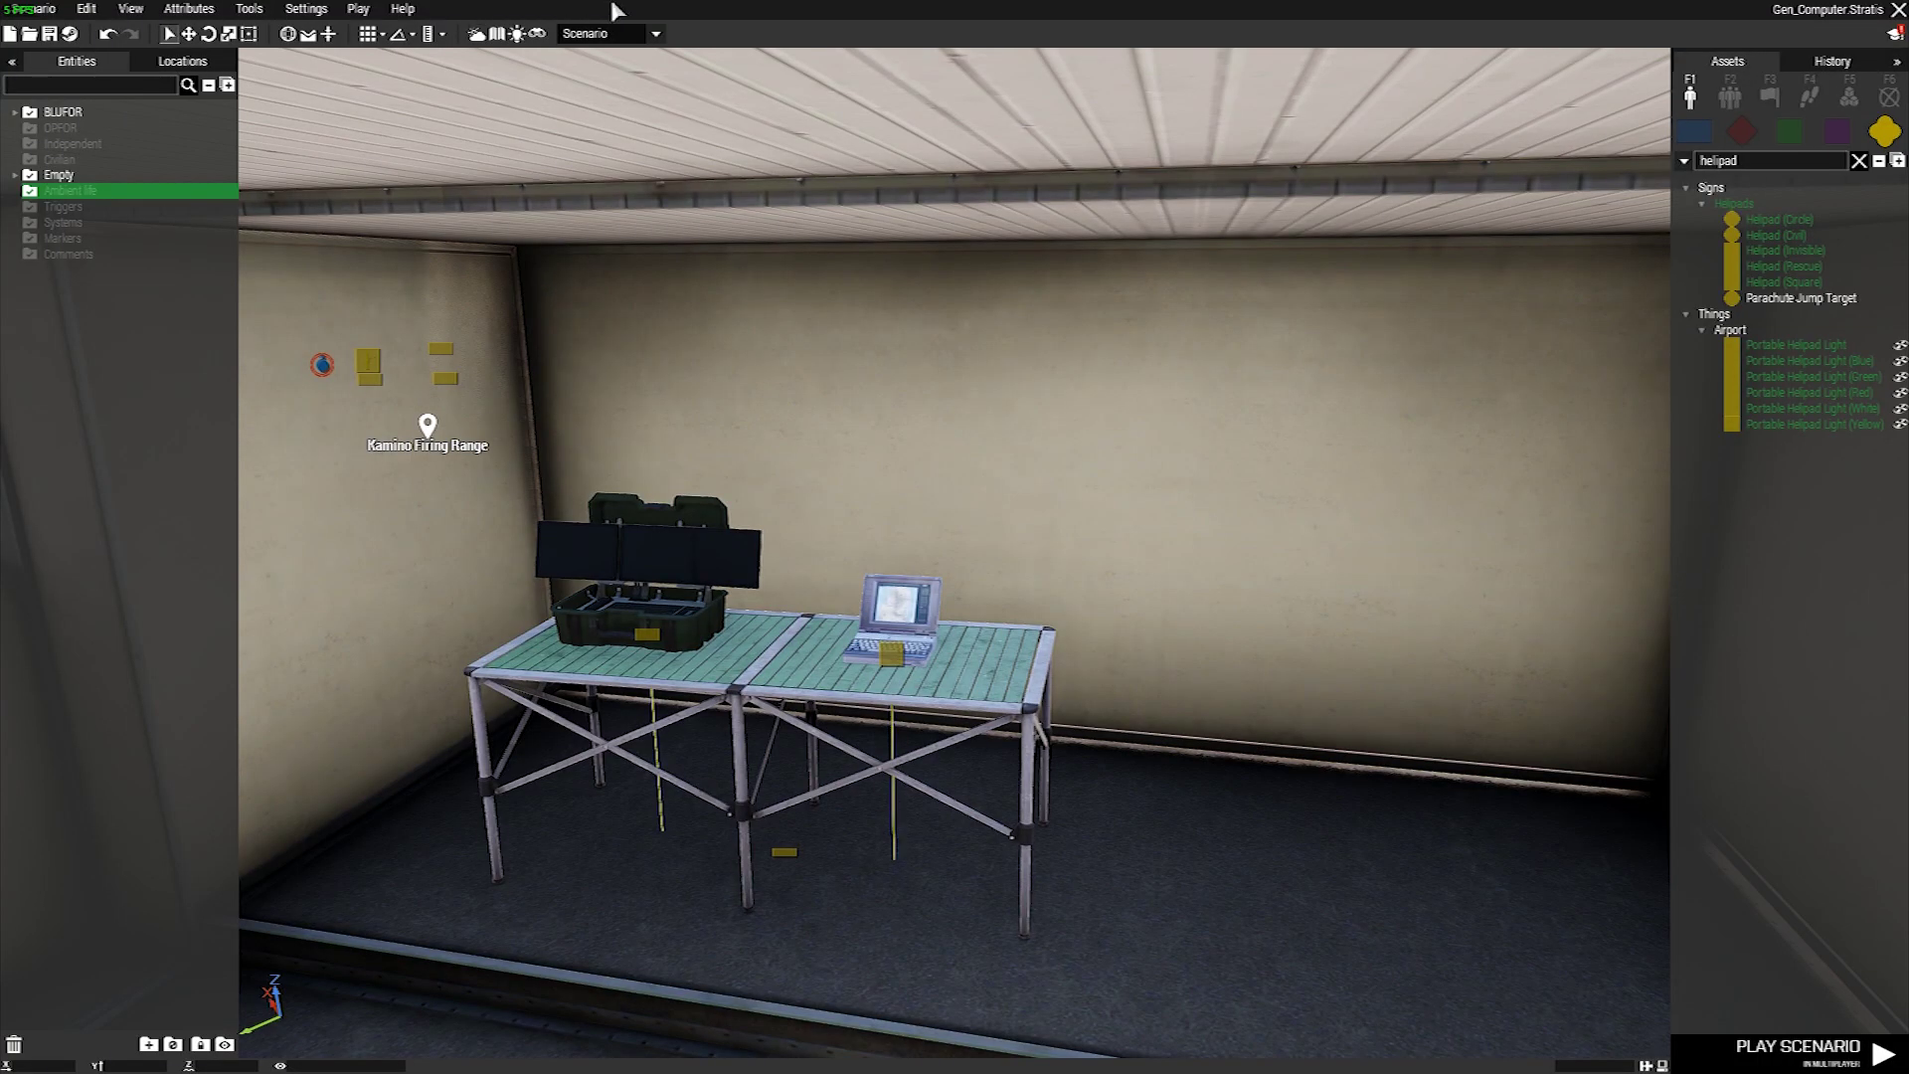
# Locate the outdoor table beside the helicopter in the editor and open the attributes of its Rugged Laptop (Olive, Open)
pyautogui.press('s')
pyautogui.press('q')
pyautogui.moveTo(1058, 682); pyautogui.dragTo(751, 782)
pyautogui.press('w')
pyautogui.press('w')
pyautogui.scroll(3, 840, 659)
pyautogui.doubleClick(928, 434)
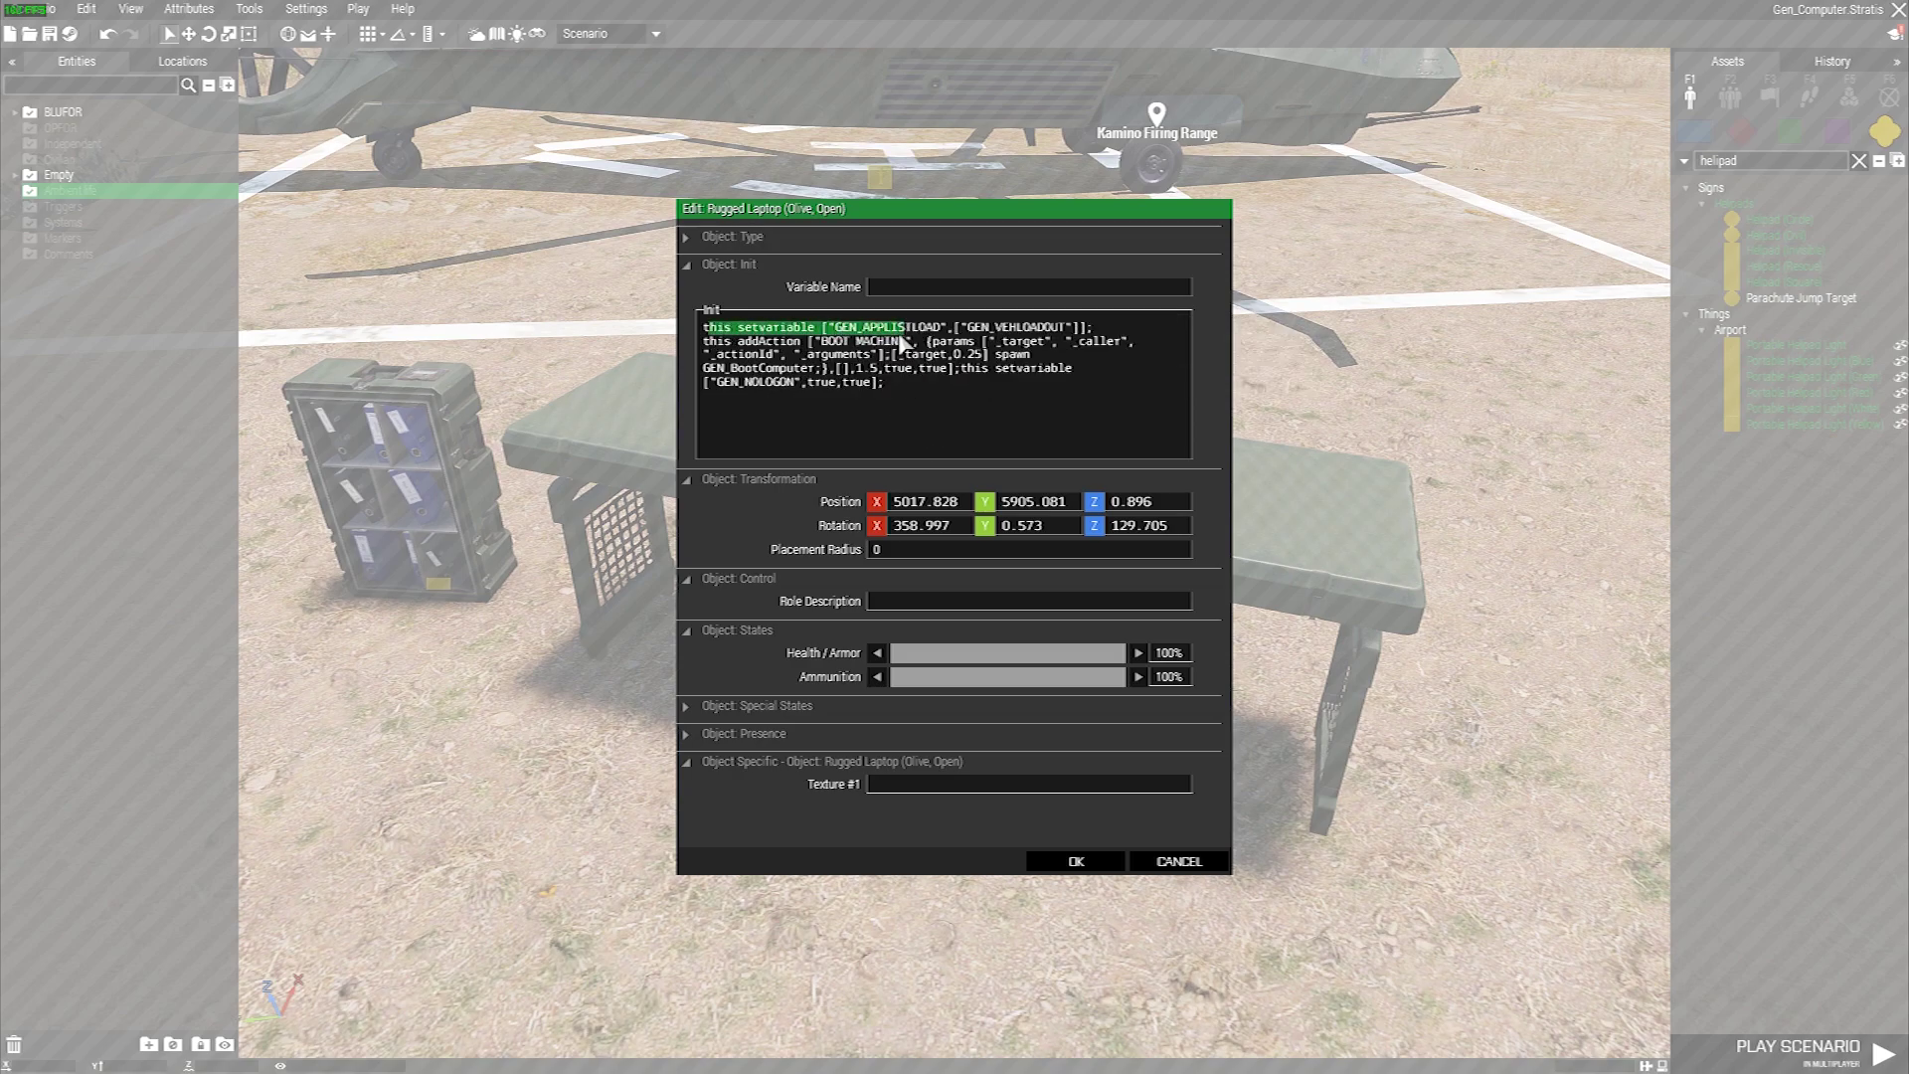
# Review the laptop's Init code, highlighting the GEN_VEHLOADOUT app list, the BOOT MACHINE action and the GEN_NOLOGON variable, and close its attributes
pyautogui.moveTo(835, 332); pyautogui.dragTo(946, 328)
pyautogui.click(980, 332)
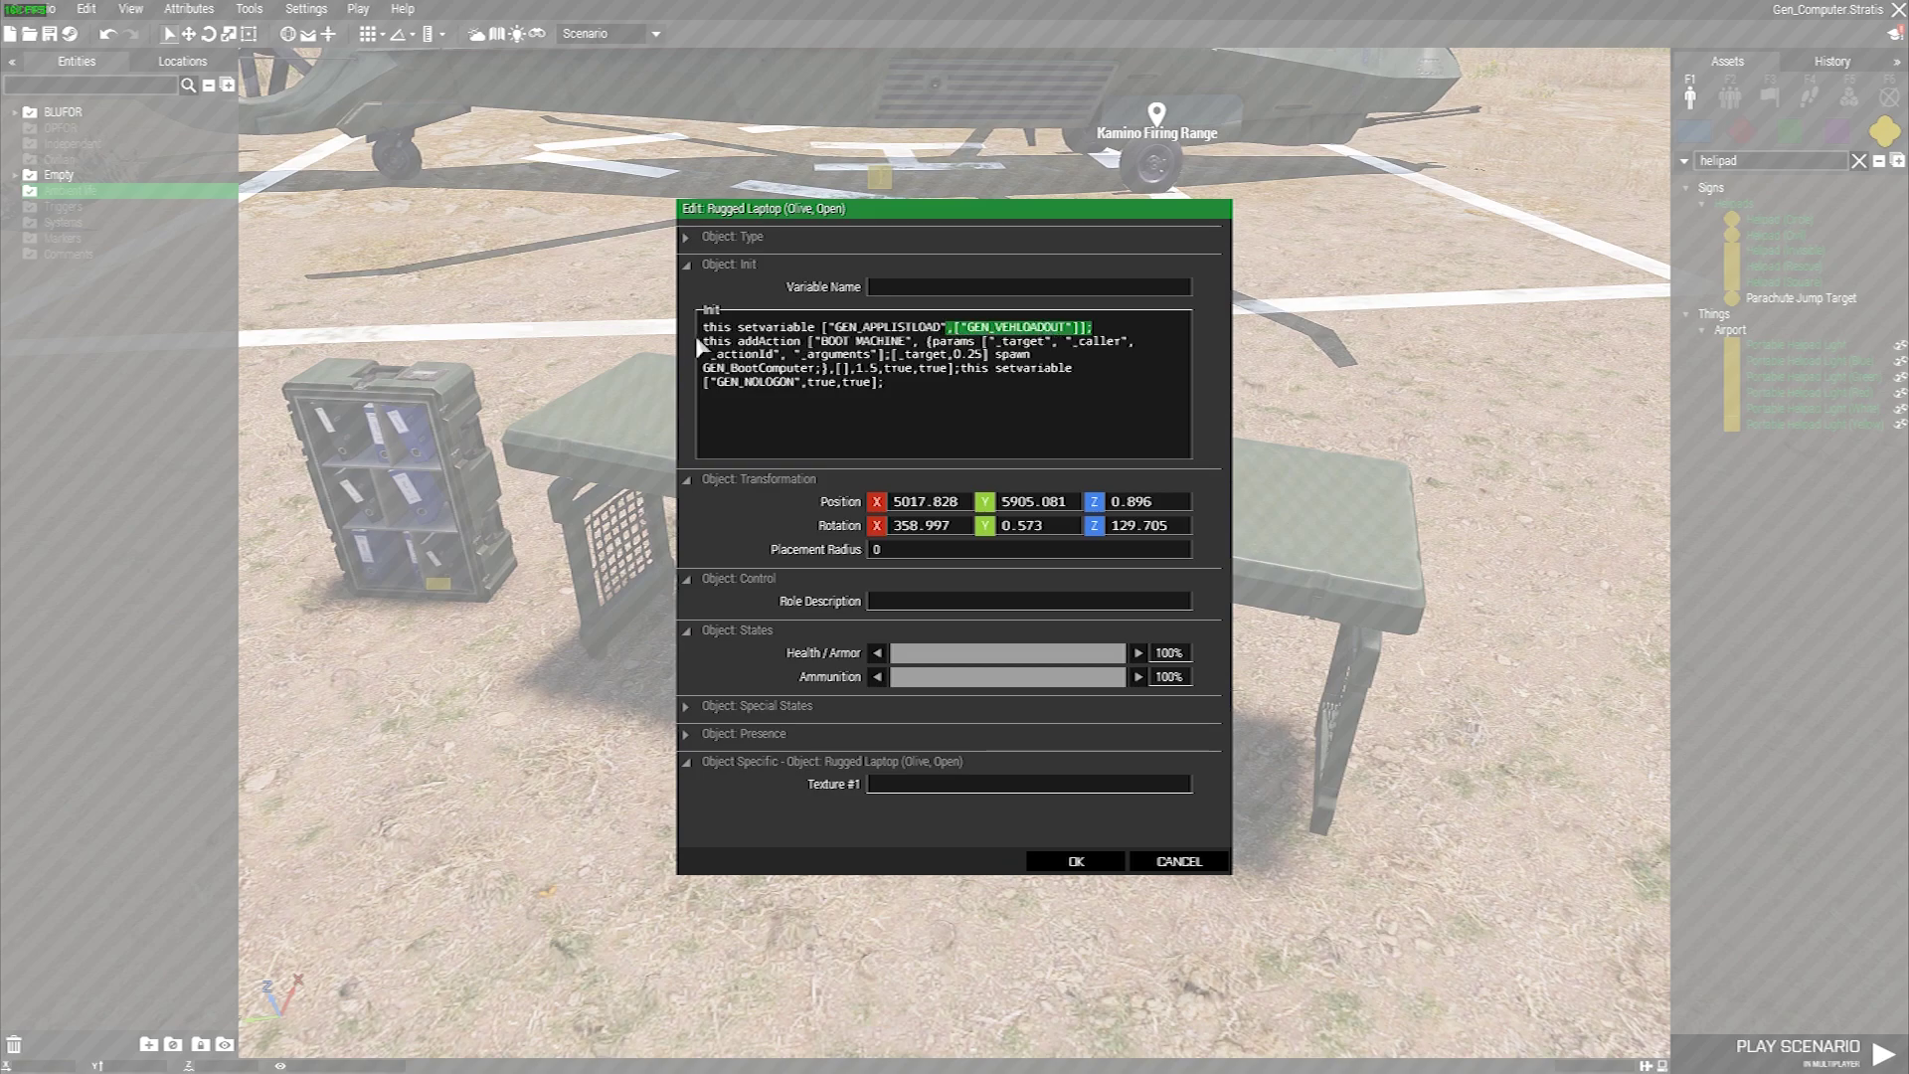
pyautogui.moveTo(702, 344); pyautogui.dragTo(982, 358)
pyautogui.click(895, 366)
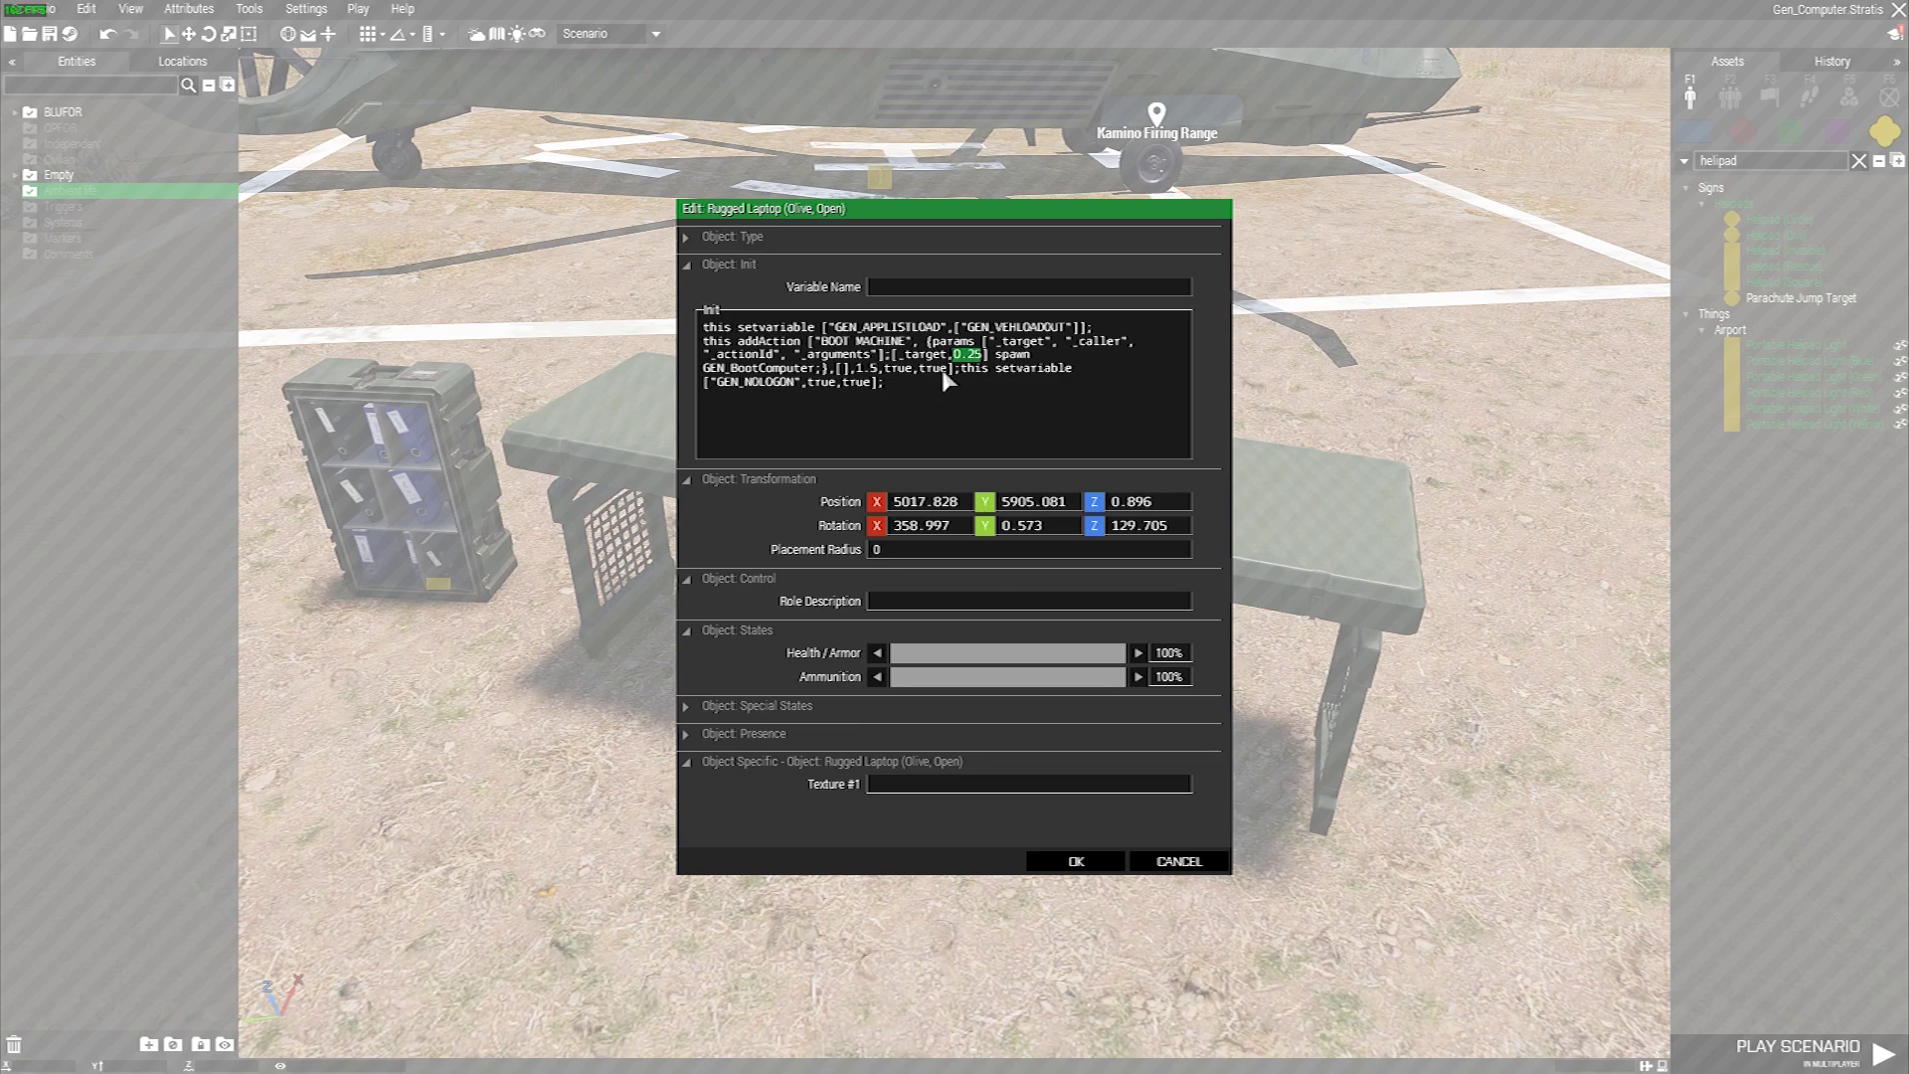
pyautogui.moveTo(960, 368); pyautogui.dragTo(846, 398)
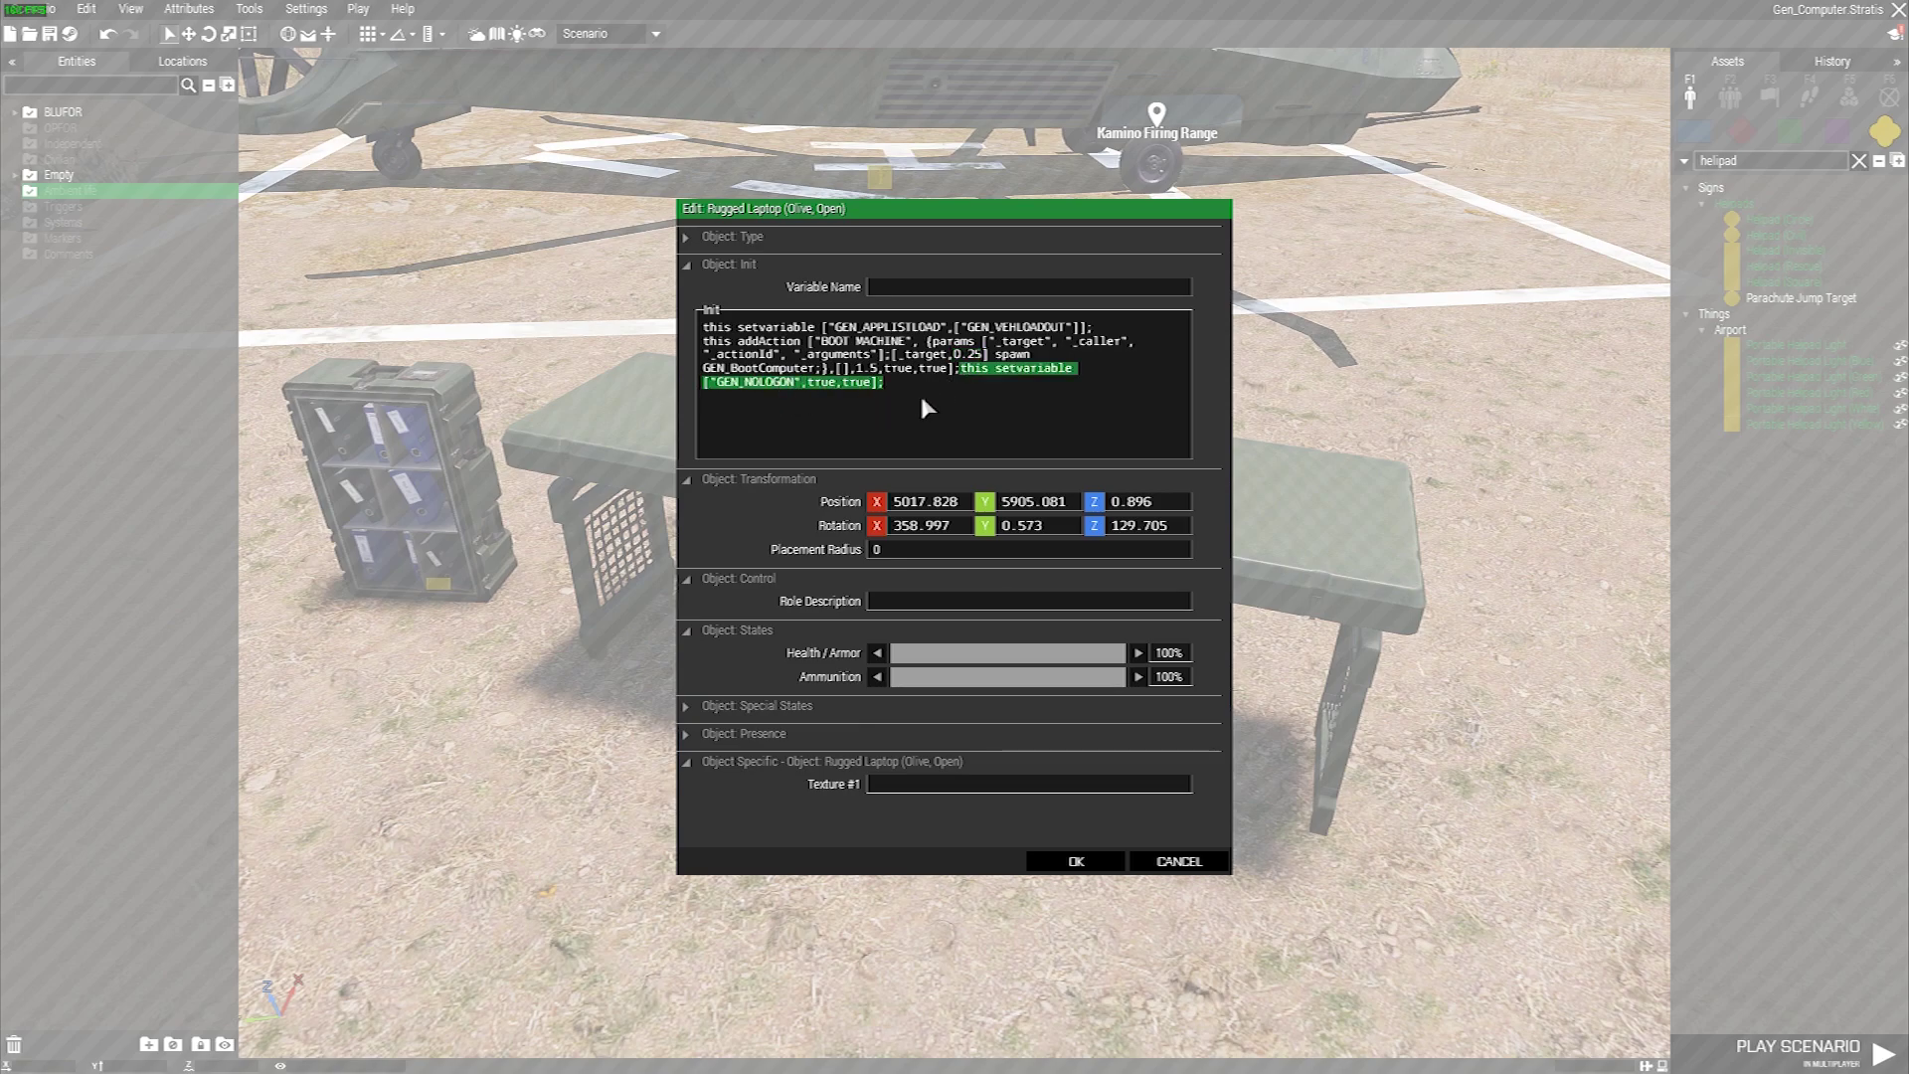
pyautogui.click(1053, 863)
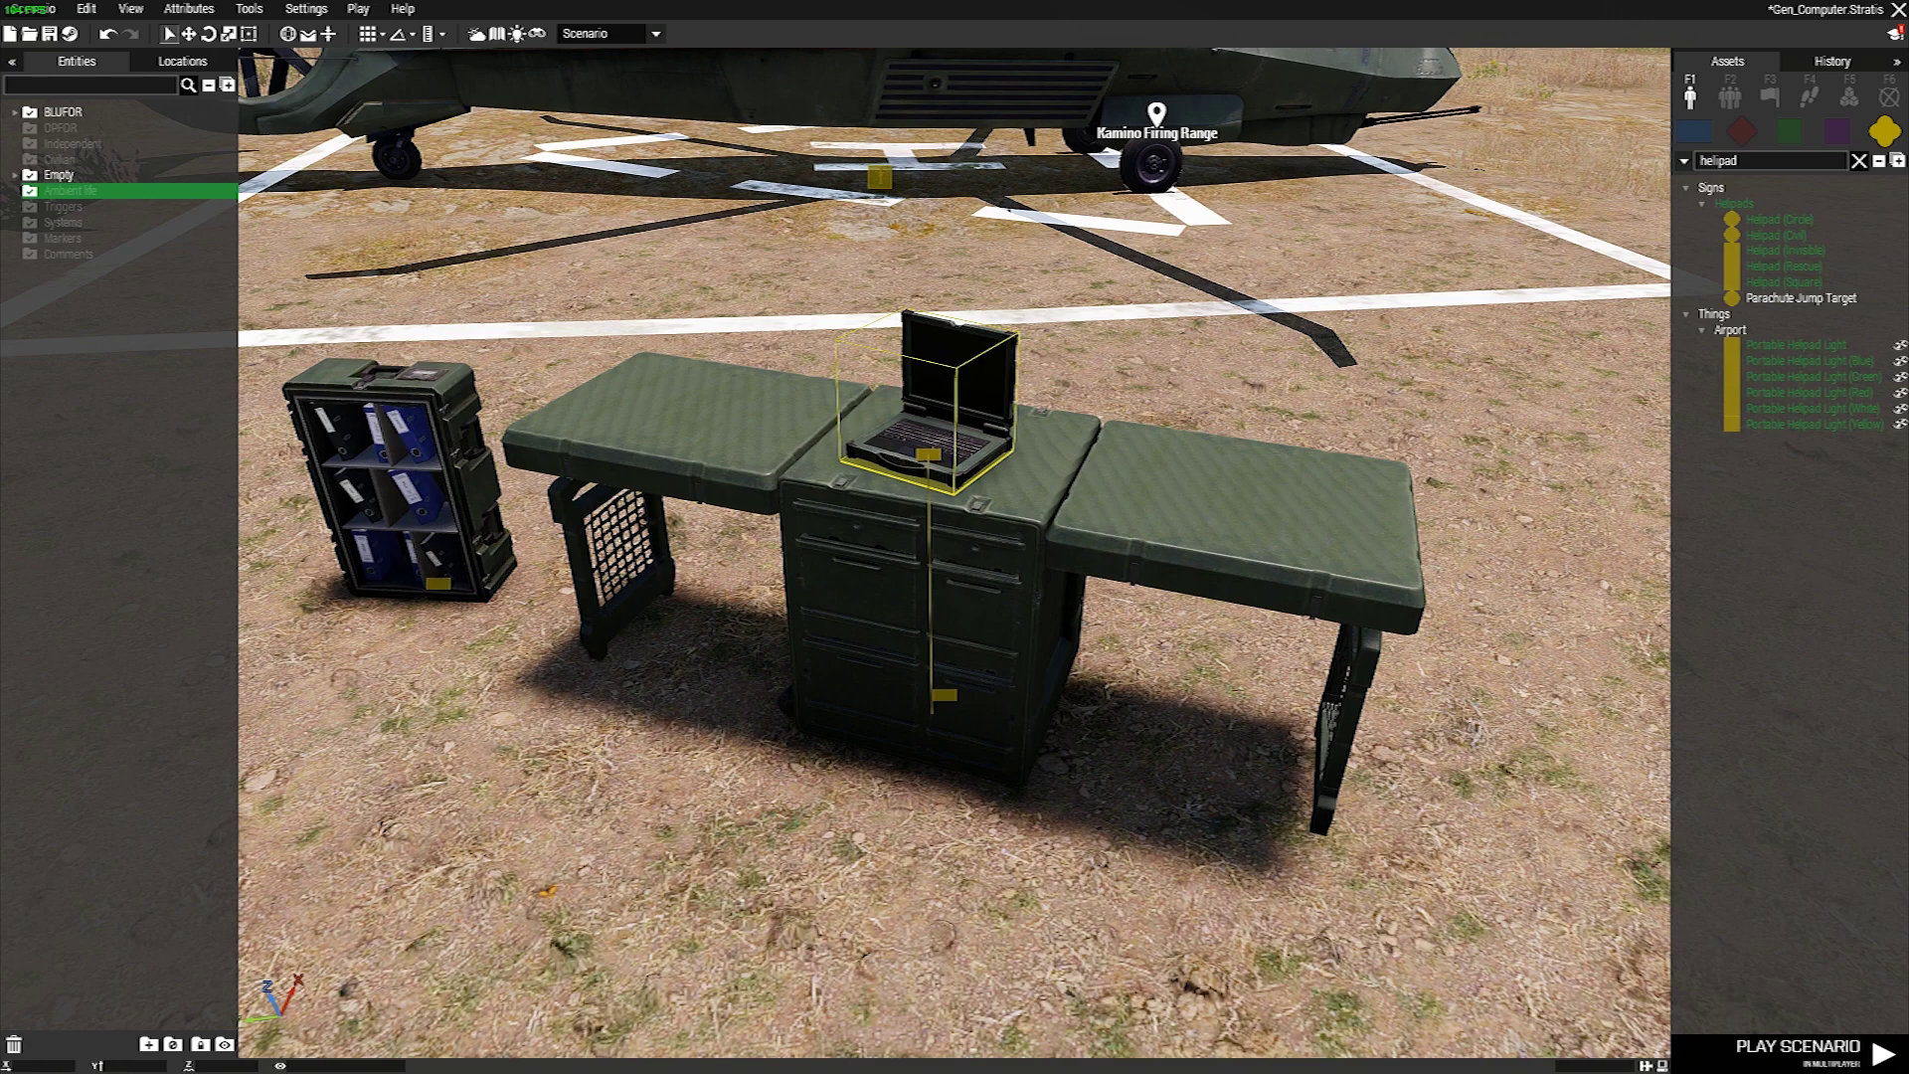
# Switch to Notepad++ and fold the GEN_LOADICONS and GEN_APPLISTLOAD functions in Gen_Computer.sqf
pyautogui.hotkey('alt', 'Tab')
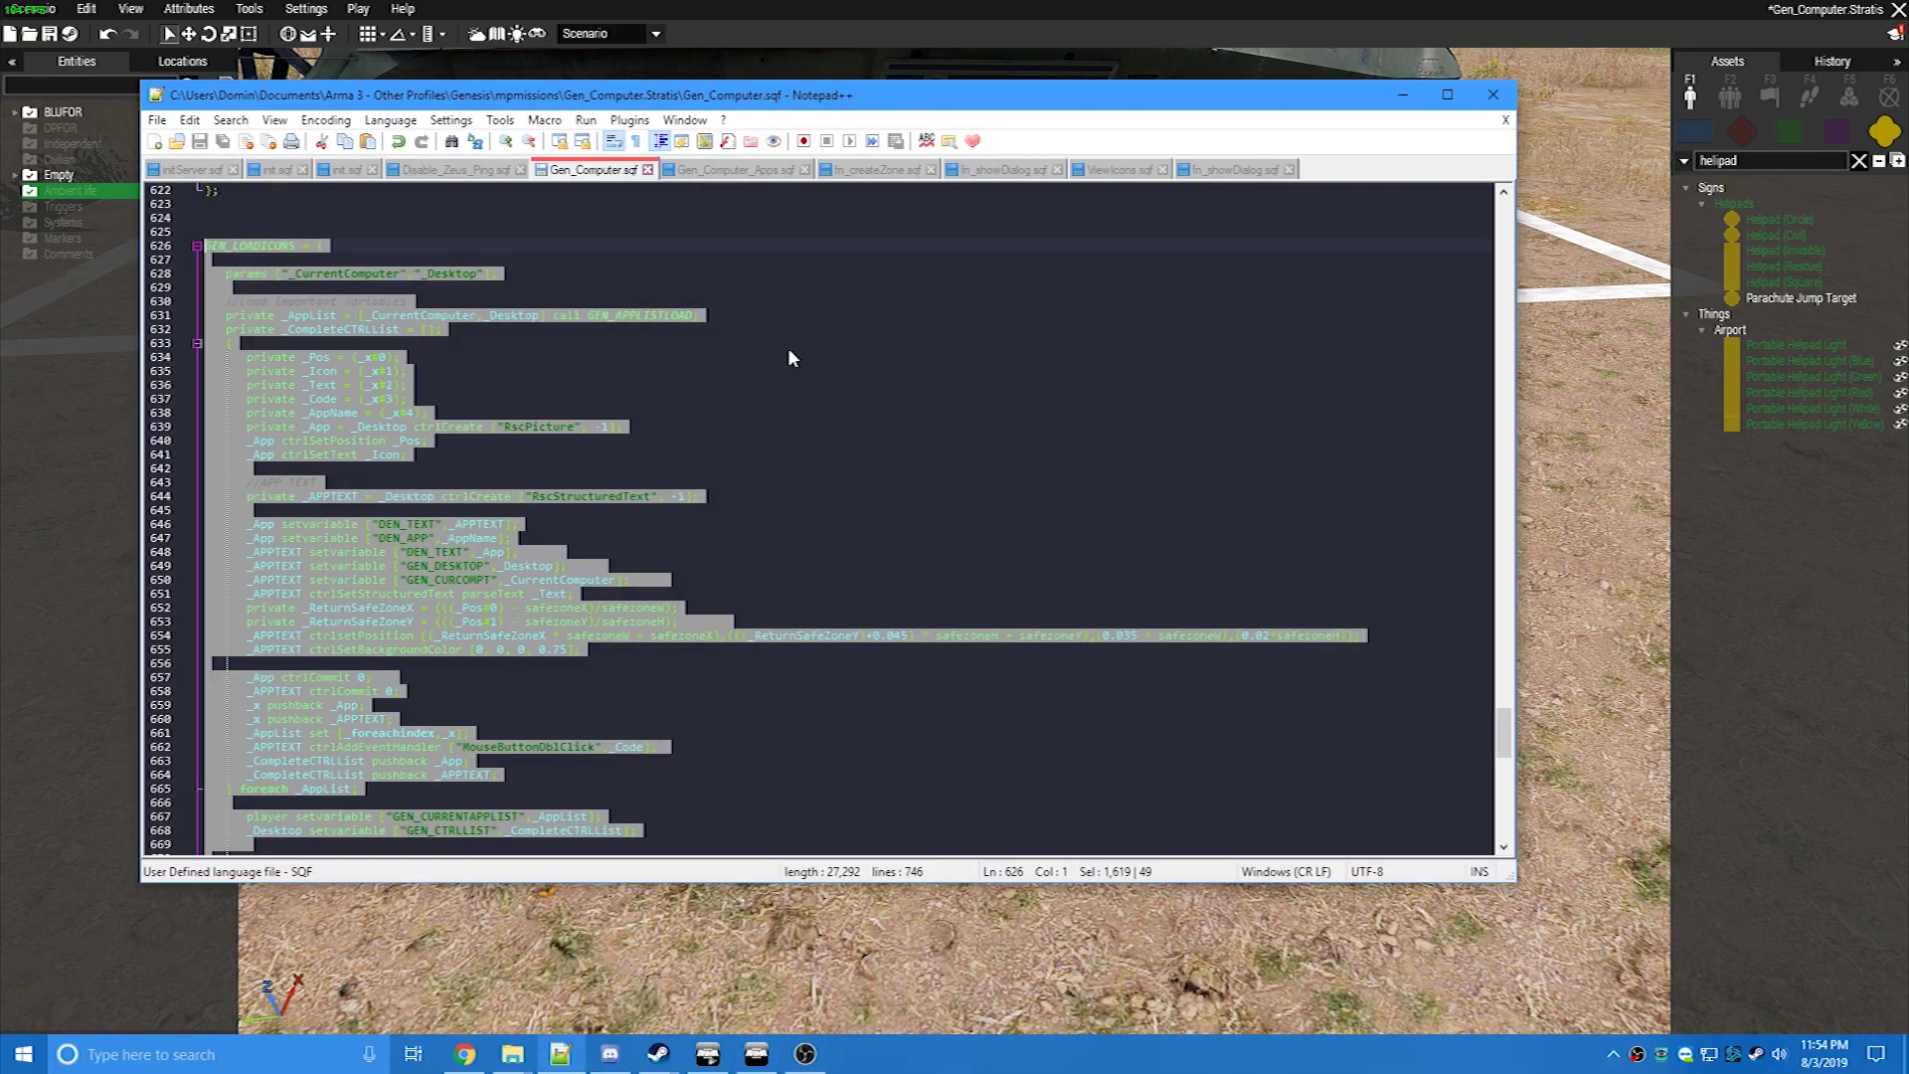
pyautogui.click(196, 247)
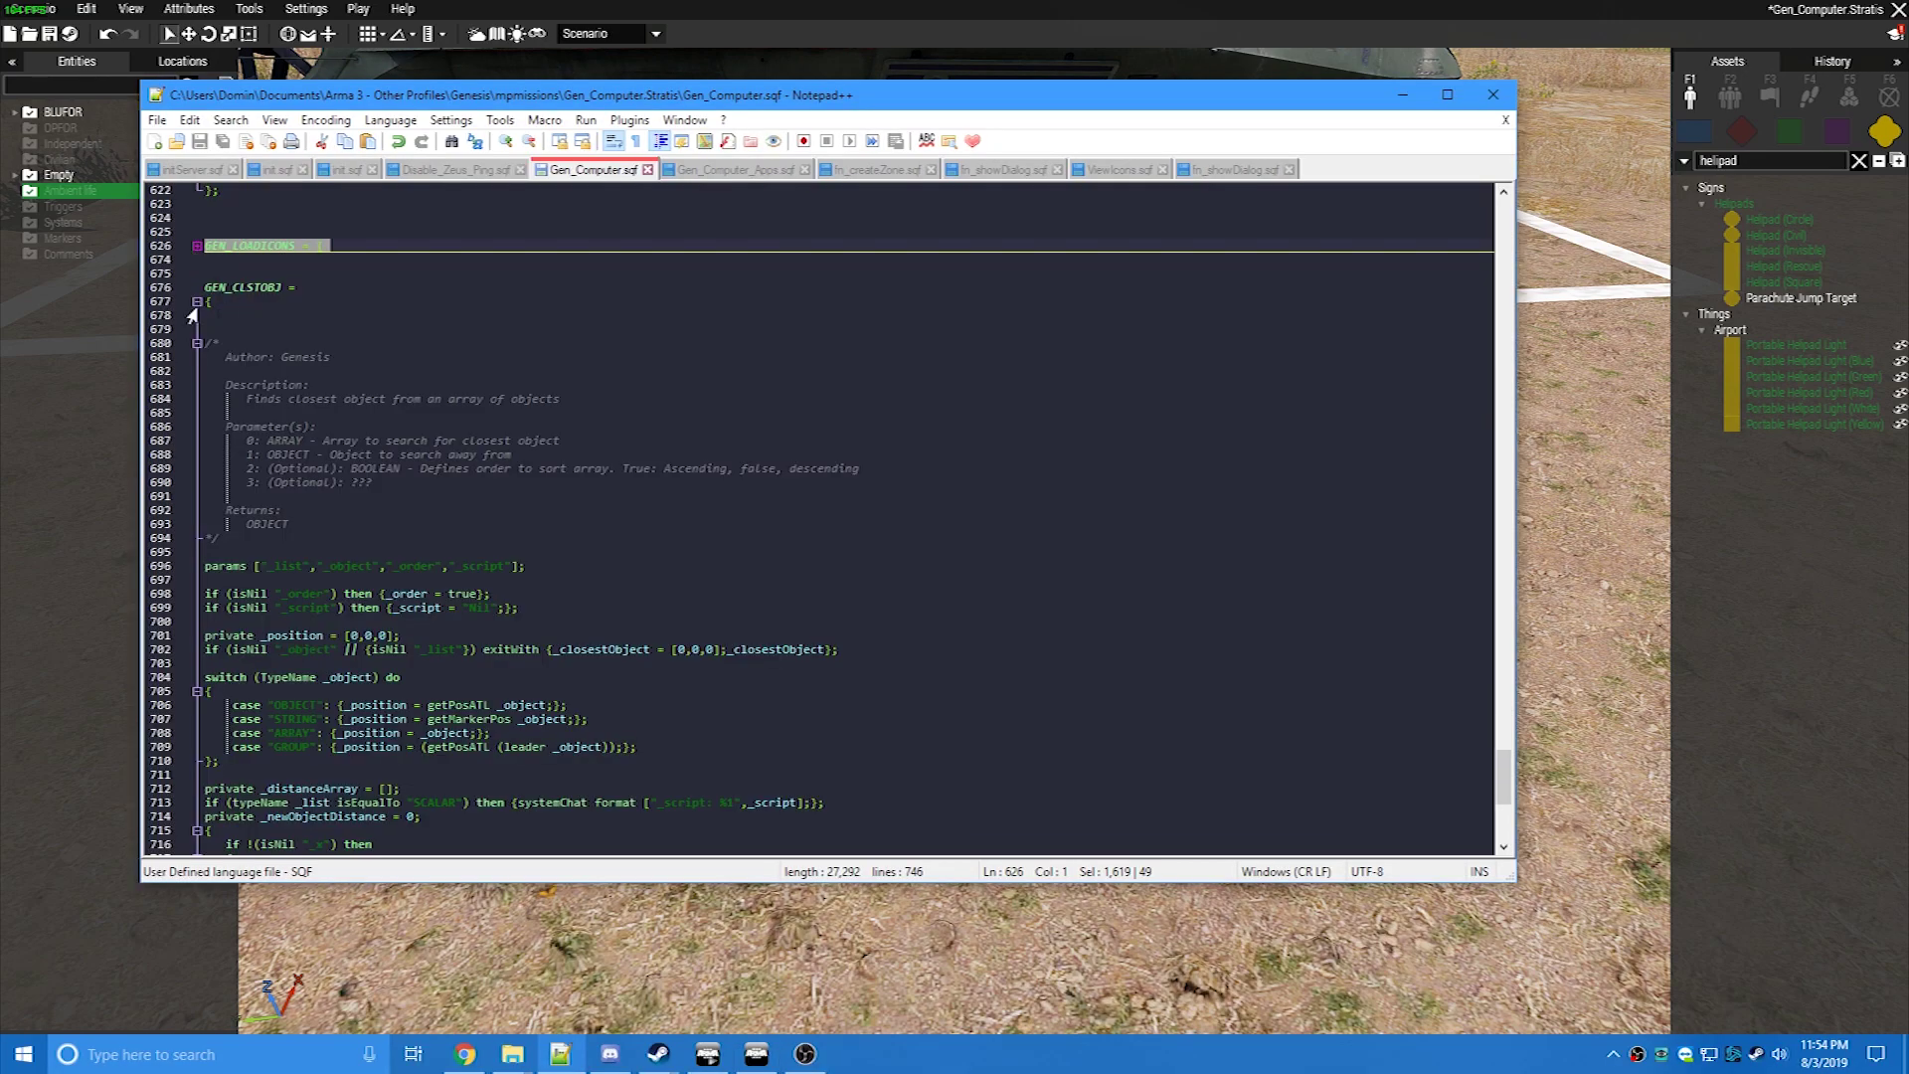
pyautogui.scroll(20, 192, 317)
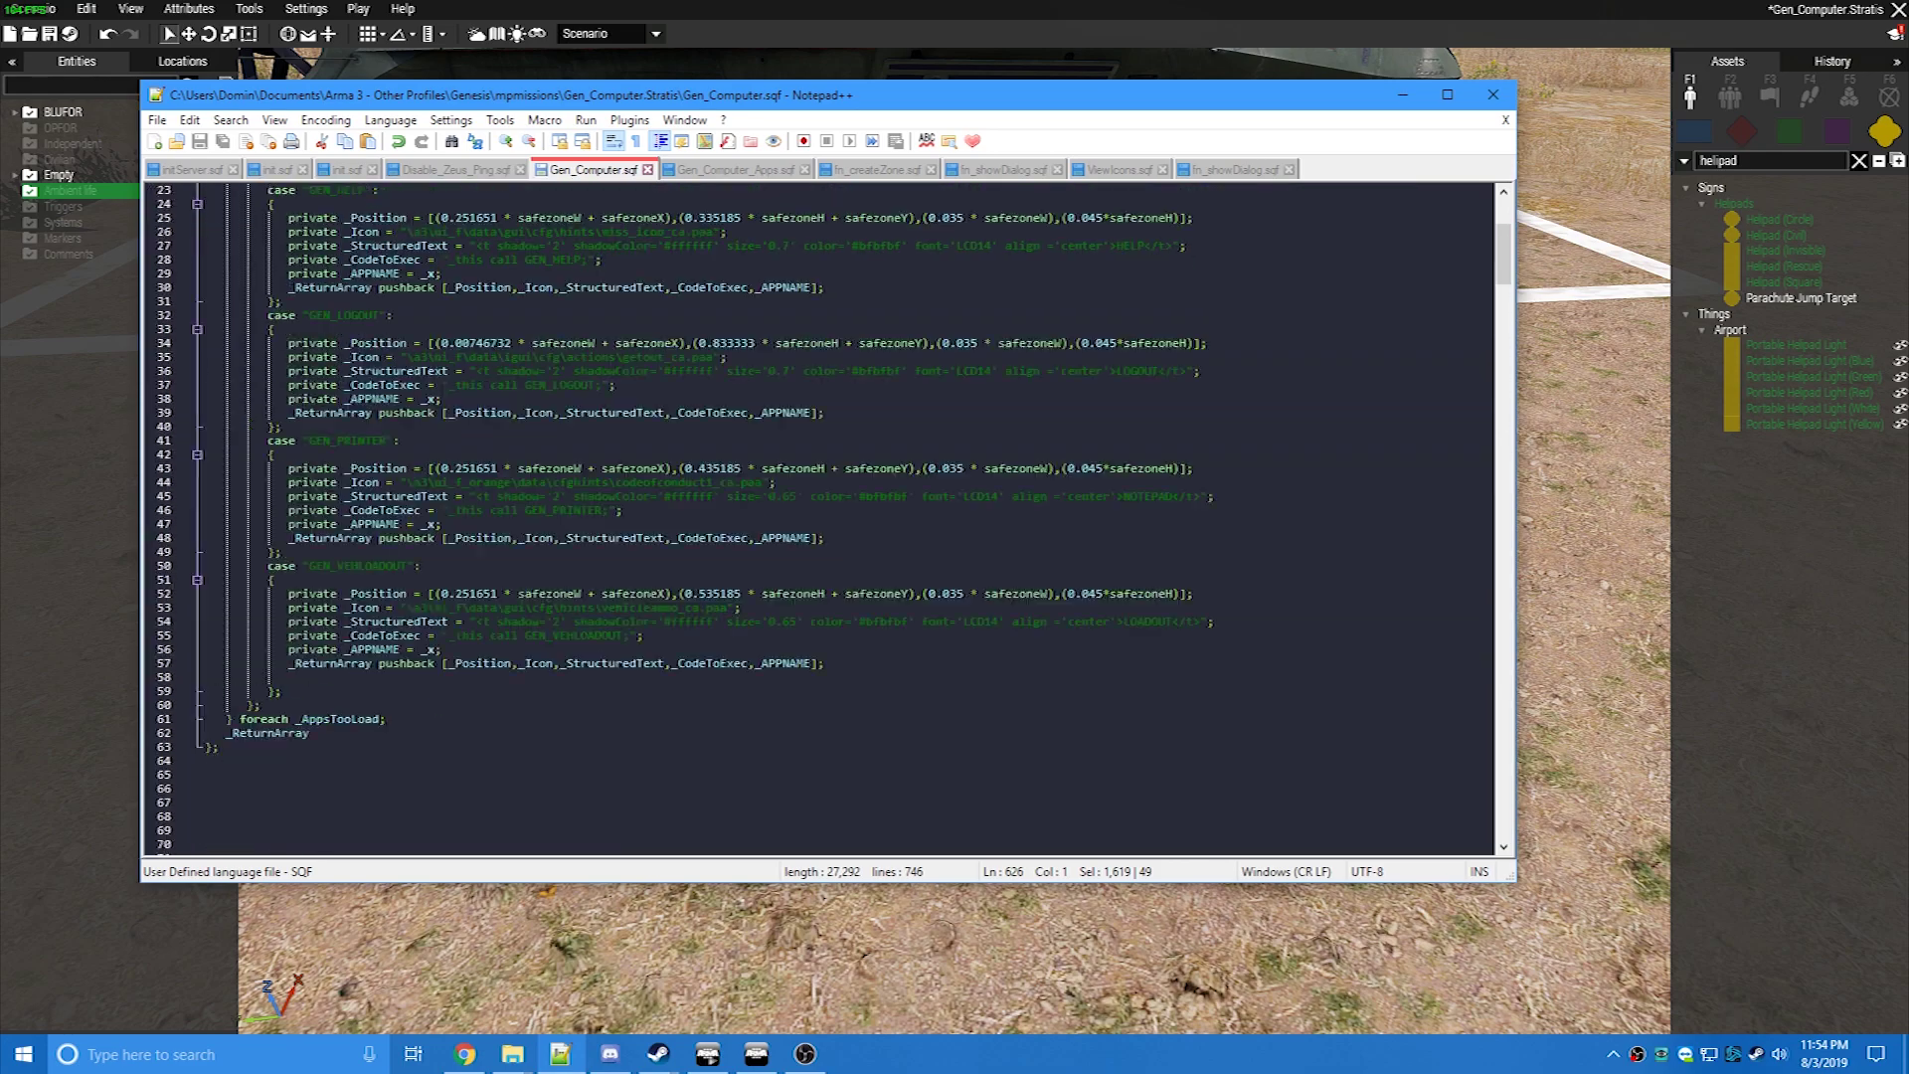
pyautogui.scroll(7, 815, 517)
pyautogui.click(195, 358)
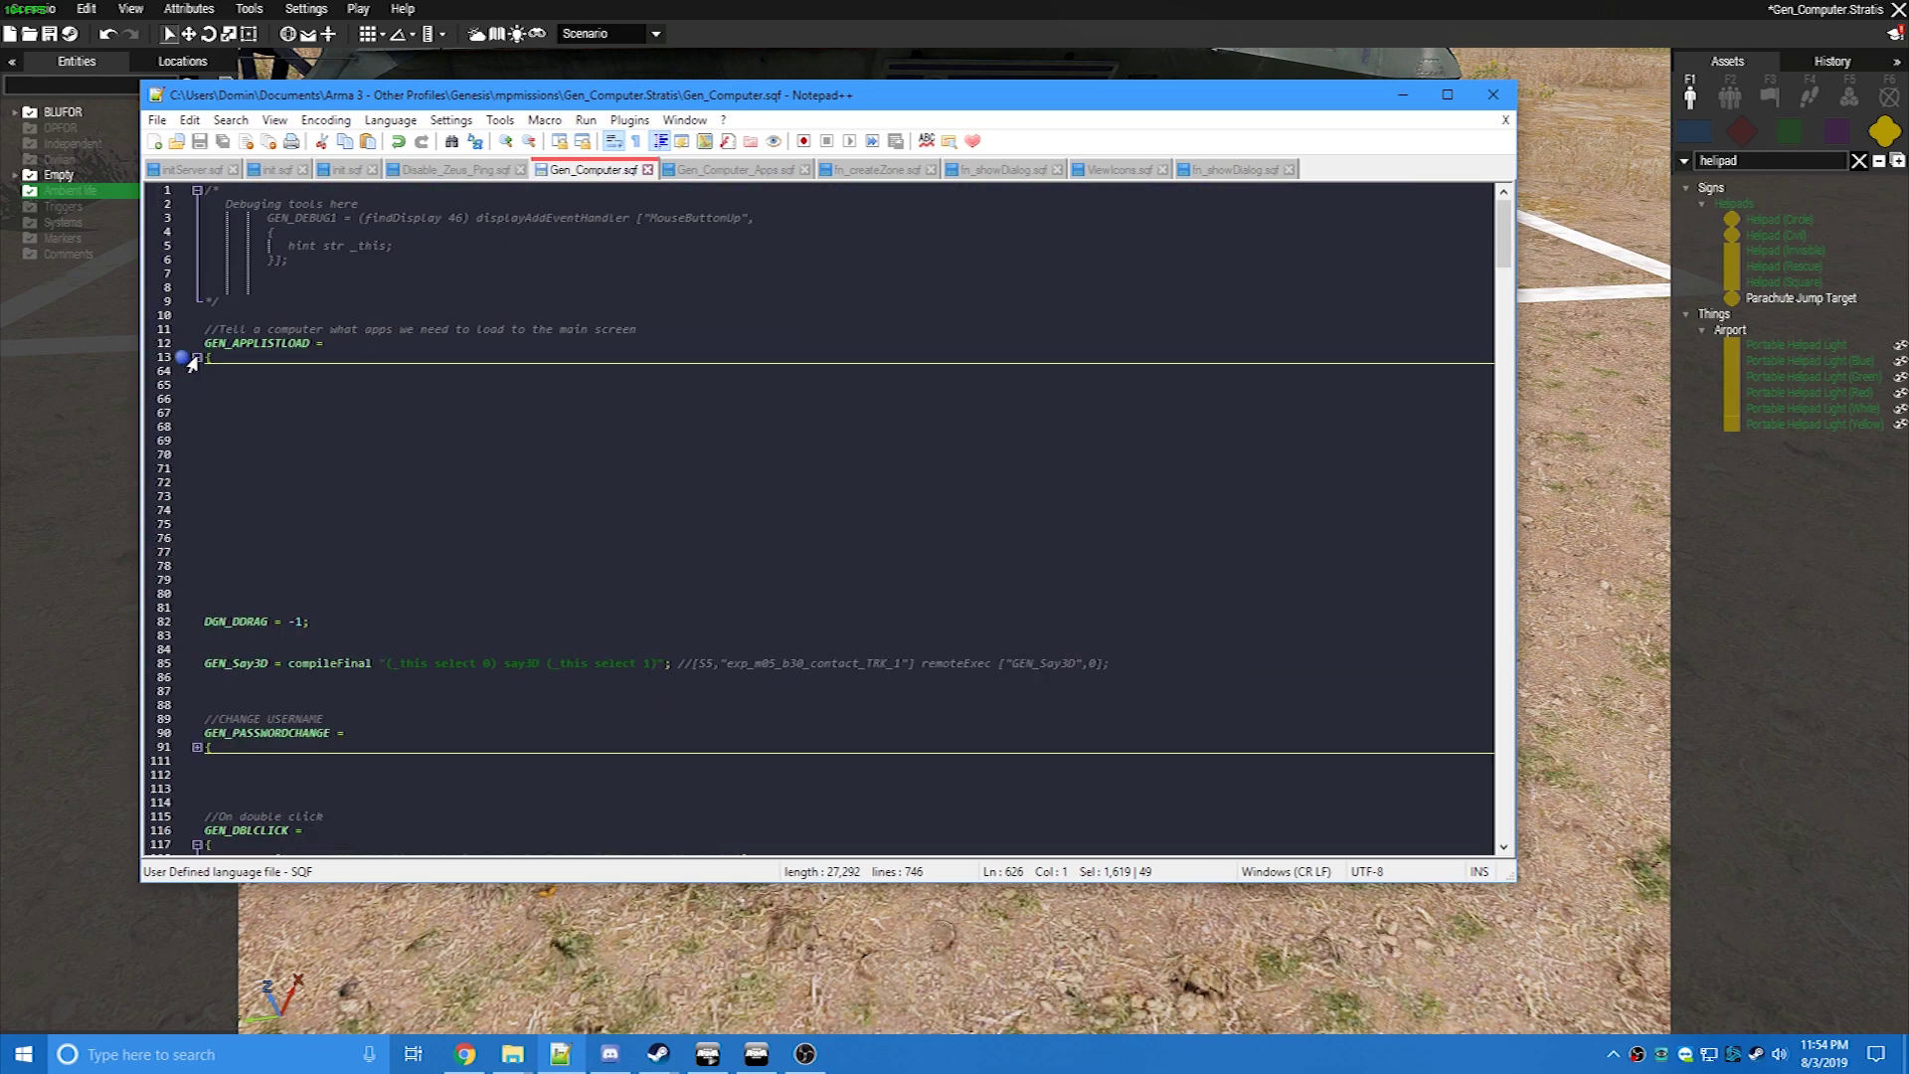
# Close every file except Gen_Computer.sqf and open Gen_Computer_Apps.sqf from the Gen_Computer.Stratis mission folder
pyautogui.rightClick(557, 167)
pyautogui.click(594, 198)
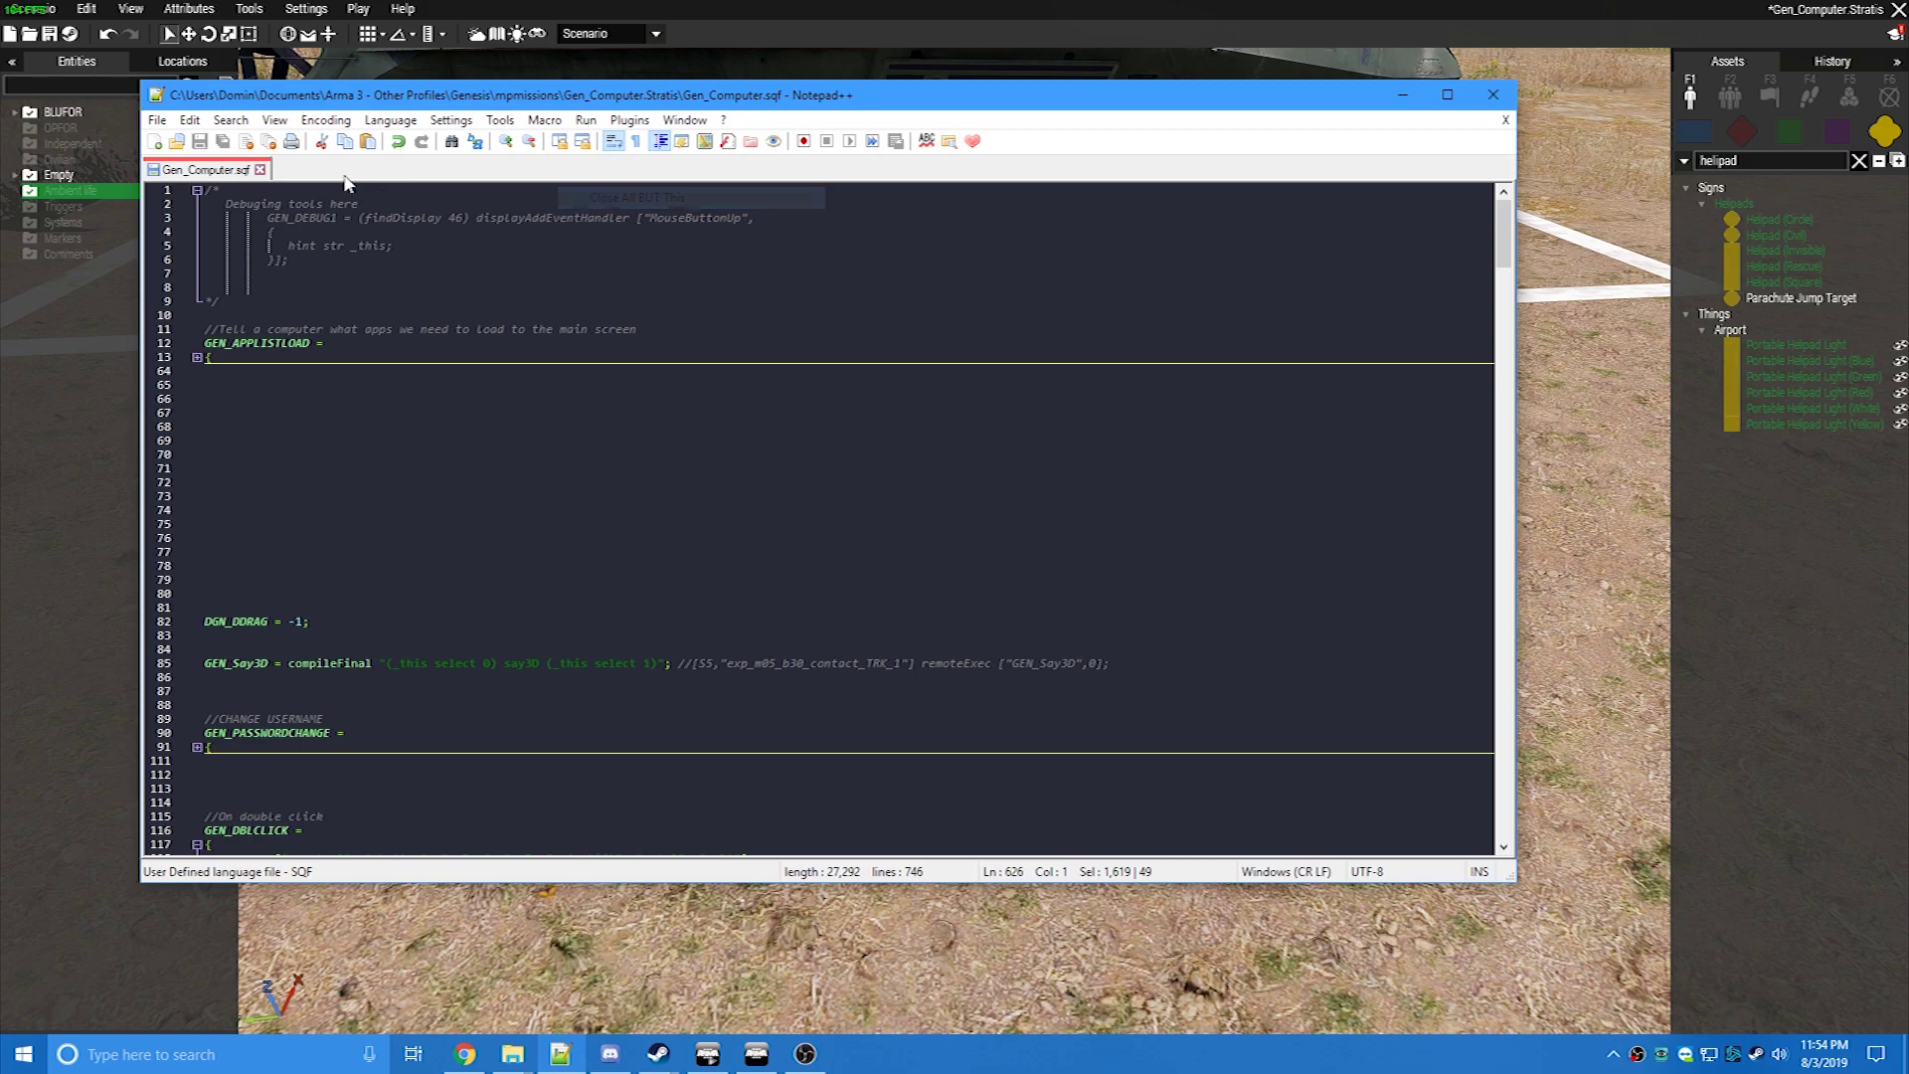
pyautogui.moveTo(512, 1054)
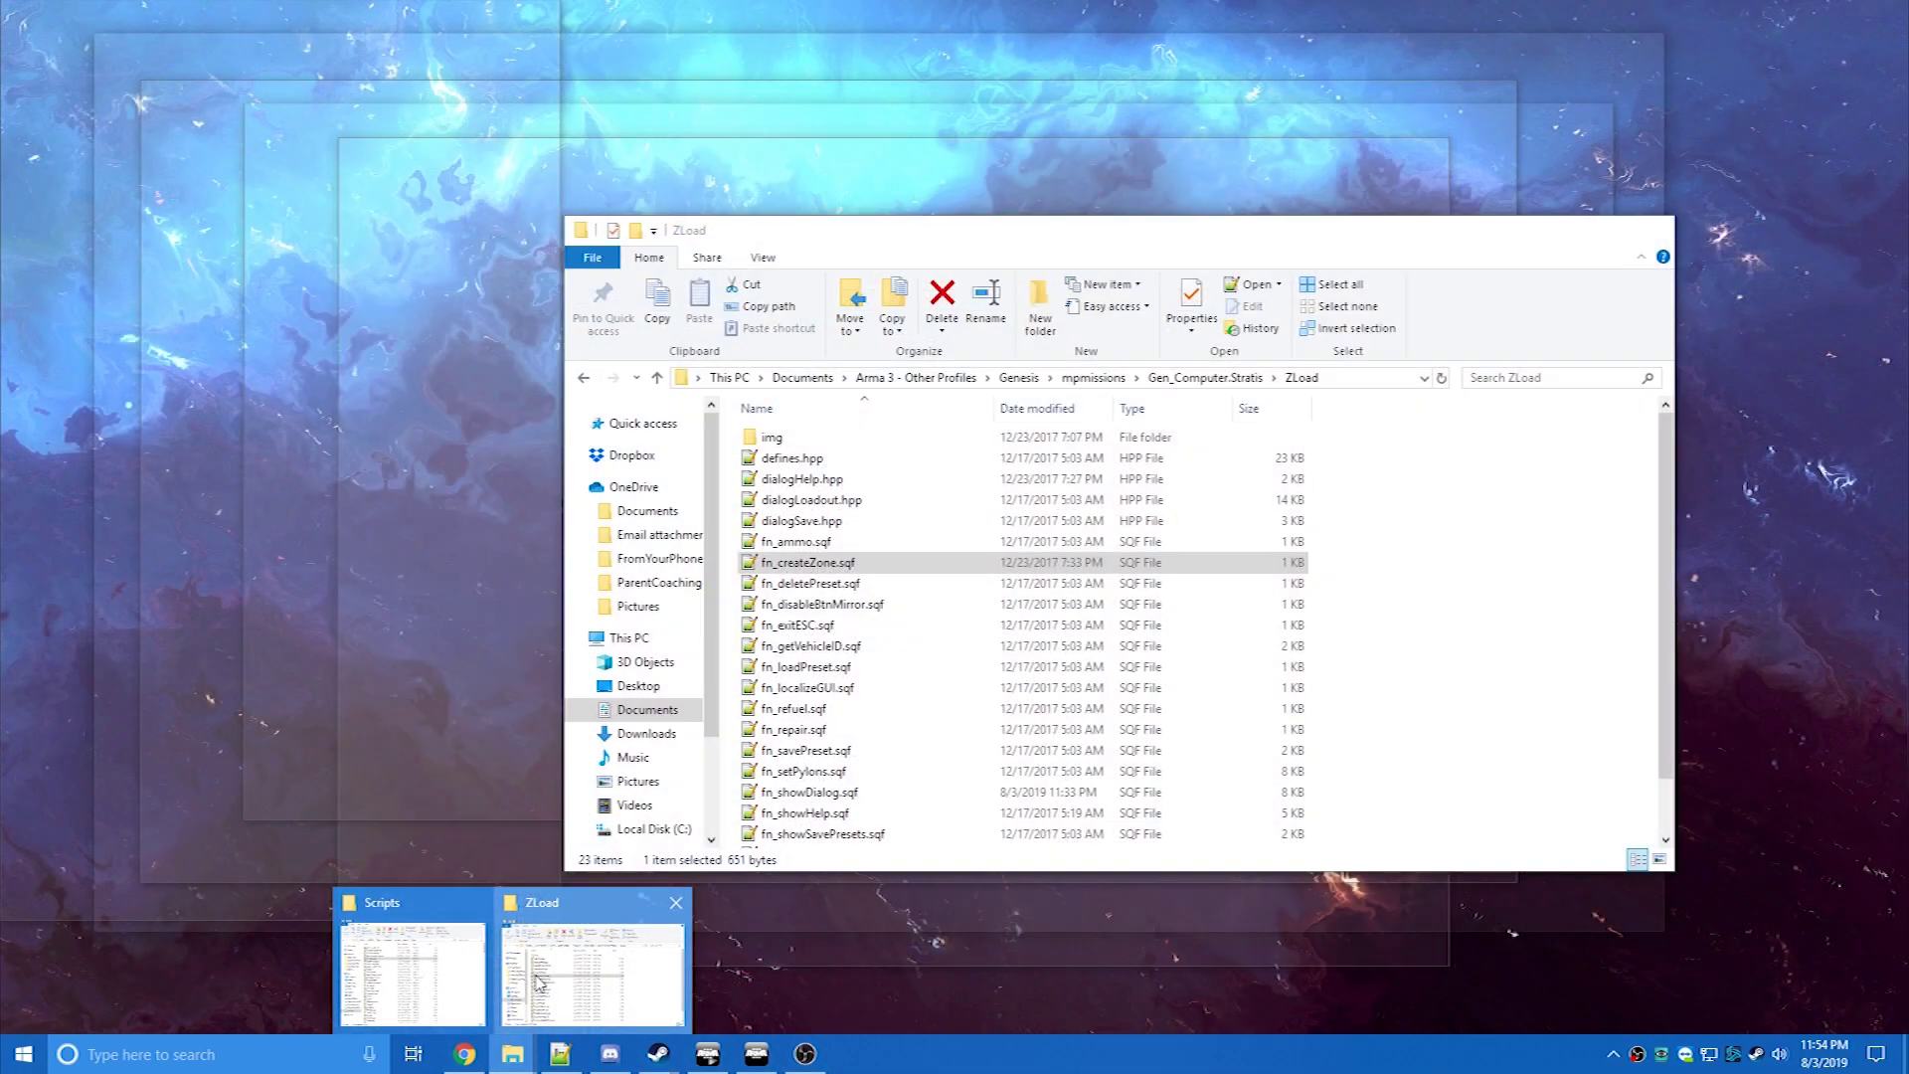
pyautogui.click(594, 974)
pyautogui.click(1205, 377)
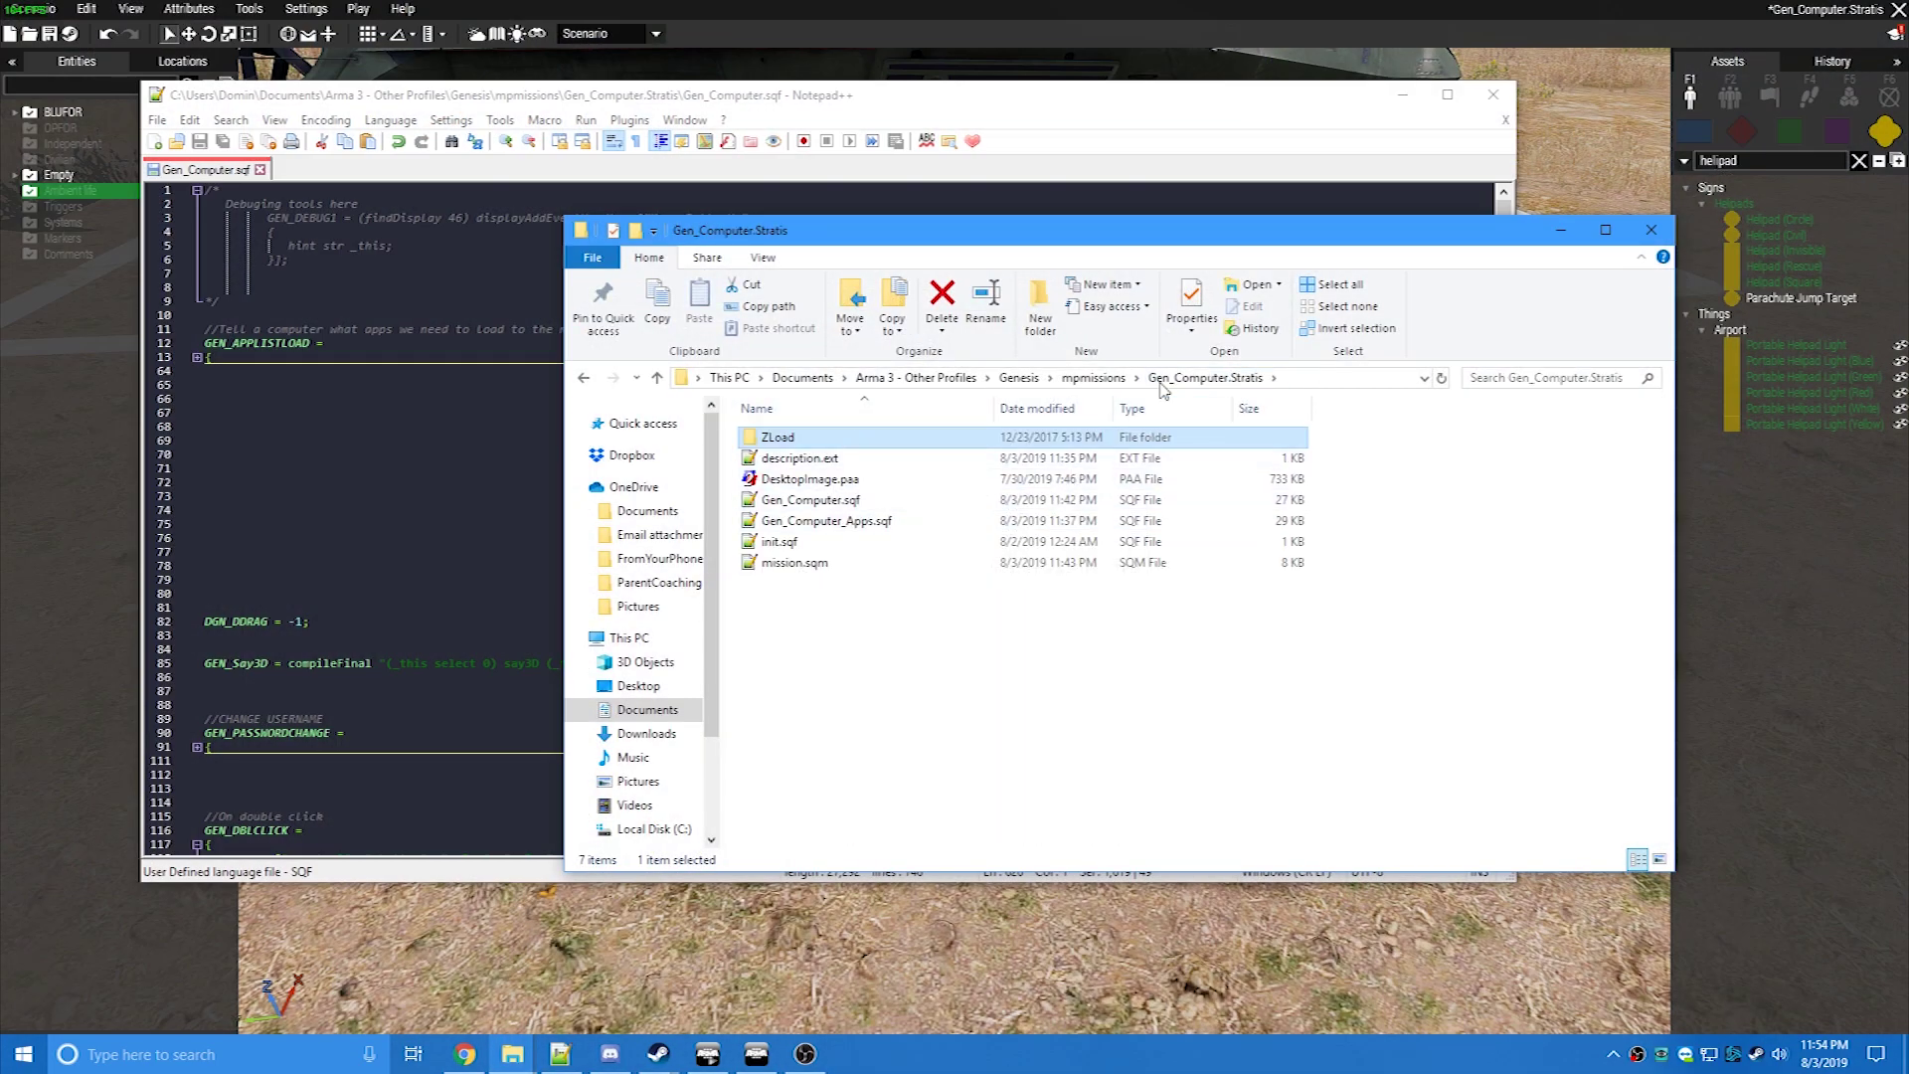
pyautogui.doubleClick(846, 521)
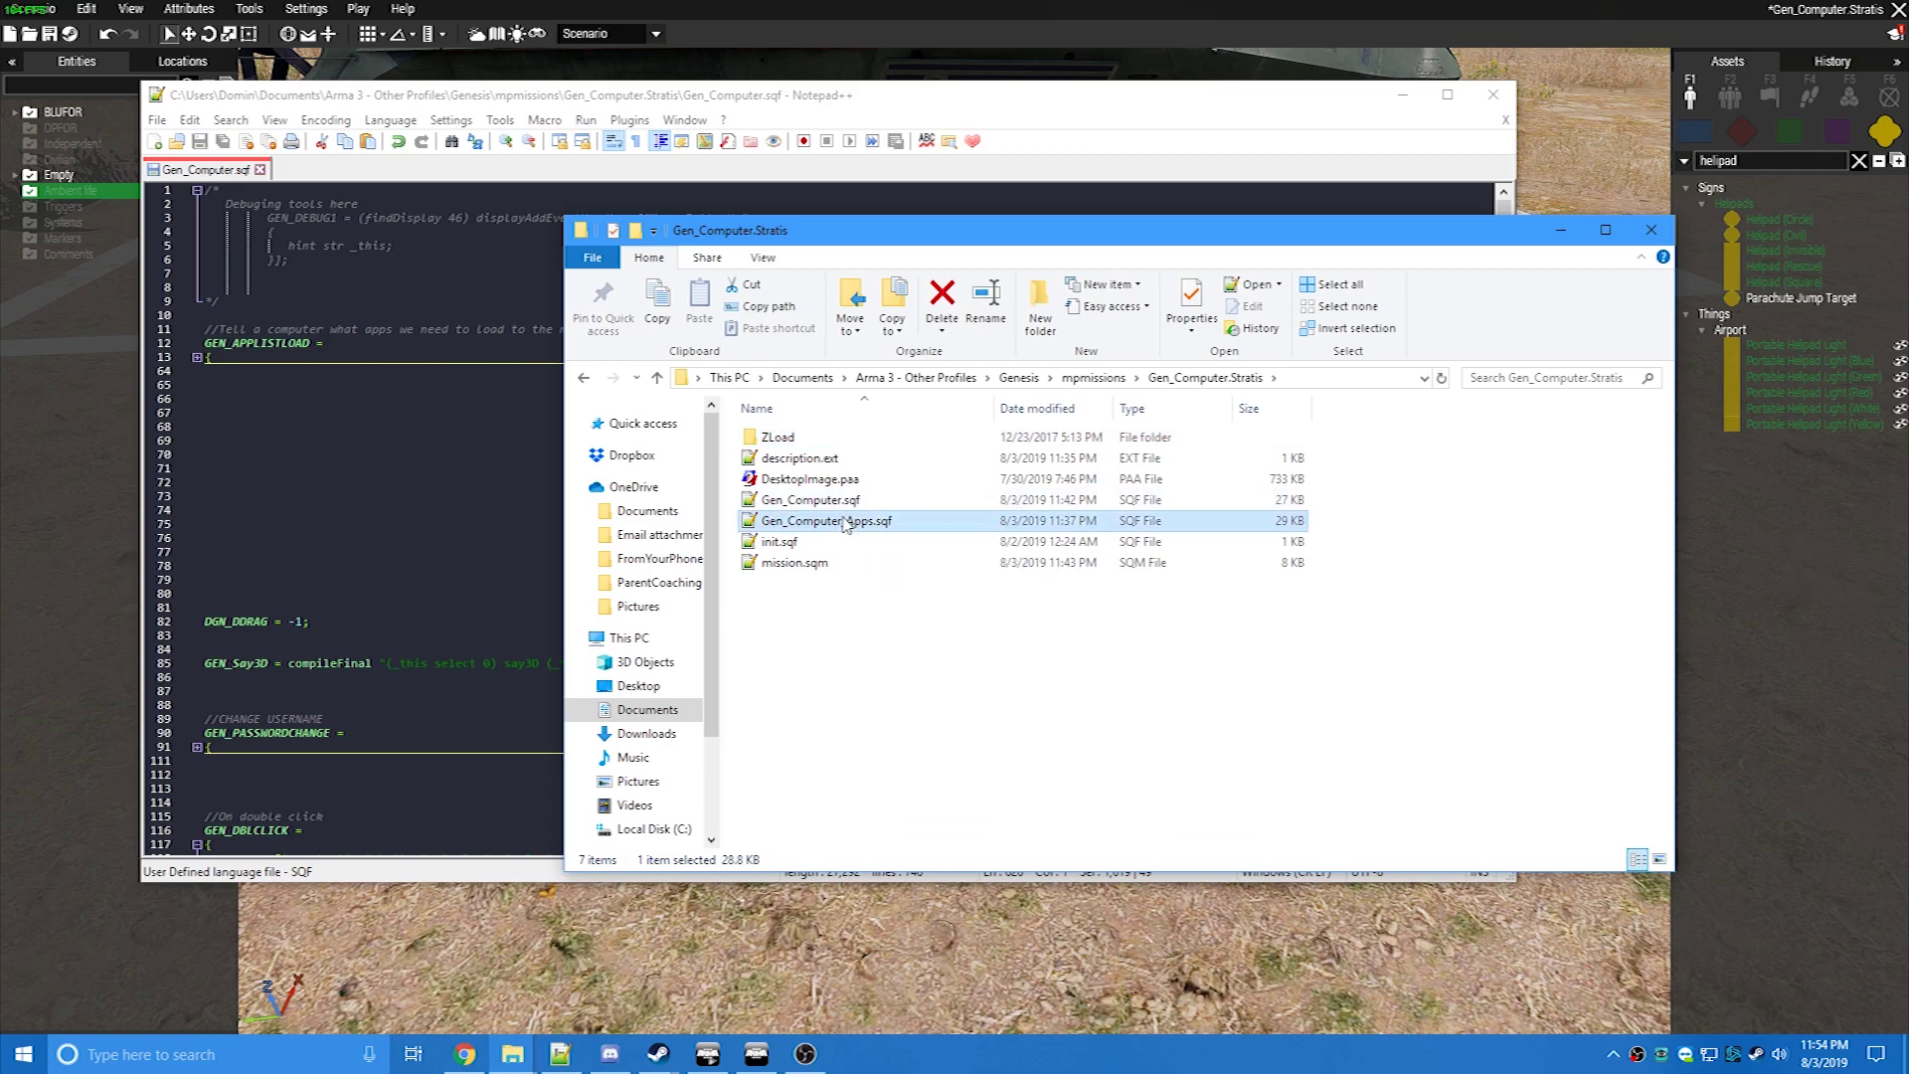
# Maximize the code editor and fold every function in Gen_Computer_Apps.sqf, from GEN_SEARCHFORWALL to GEN_VEHLOADOUT
pyautogui.scroll(-20, 448, 491)
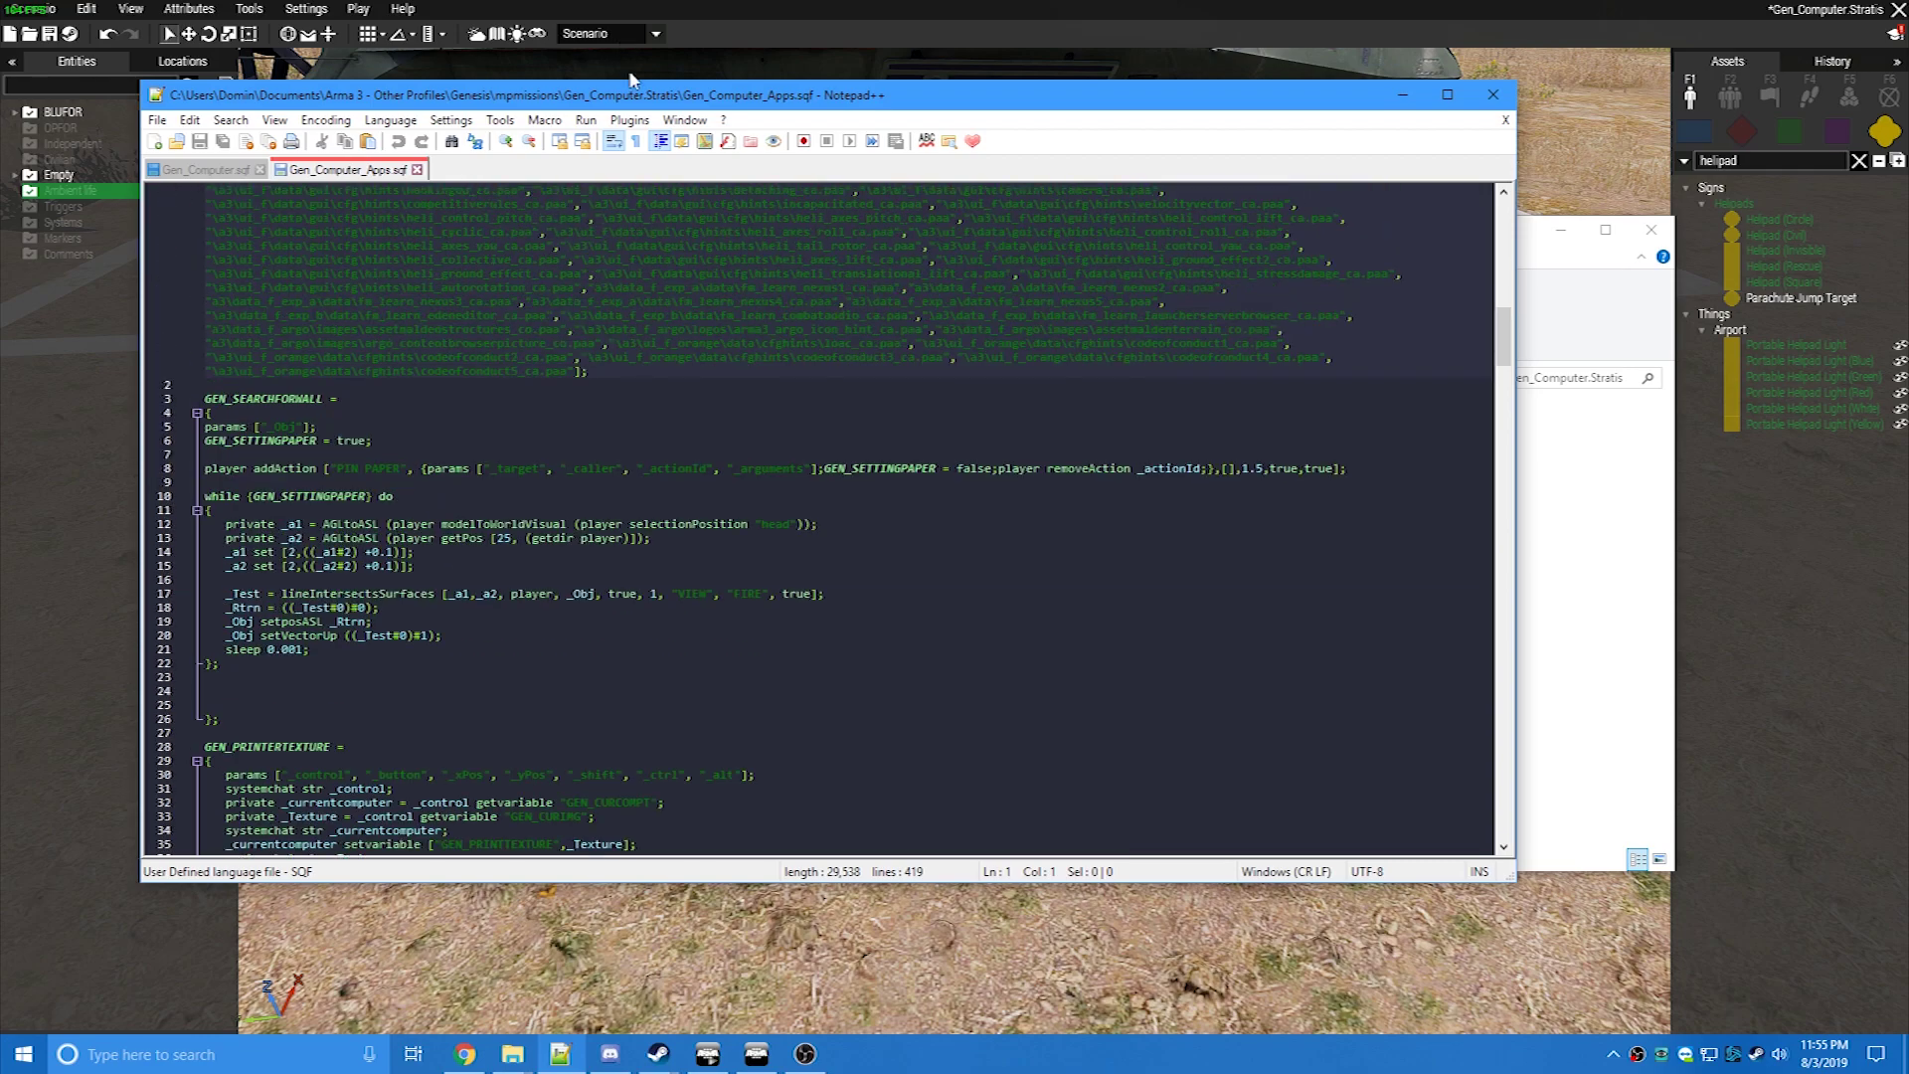
pyautogui.doubleClick(656, 95)
pyautogui.scroll(1, 78, 386)
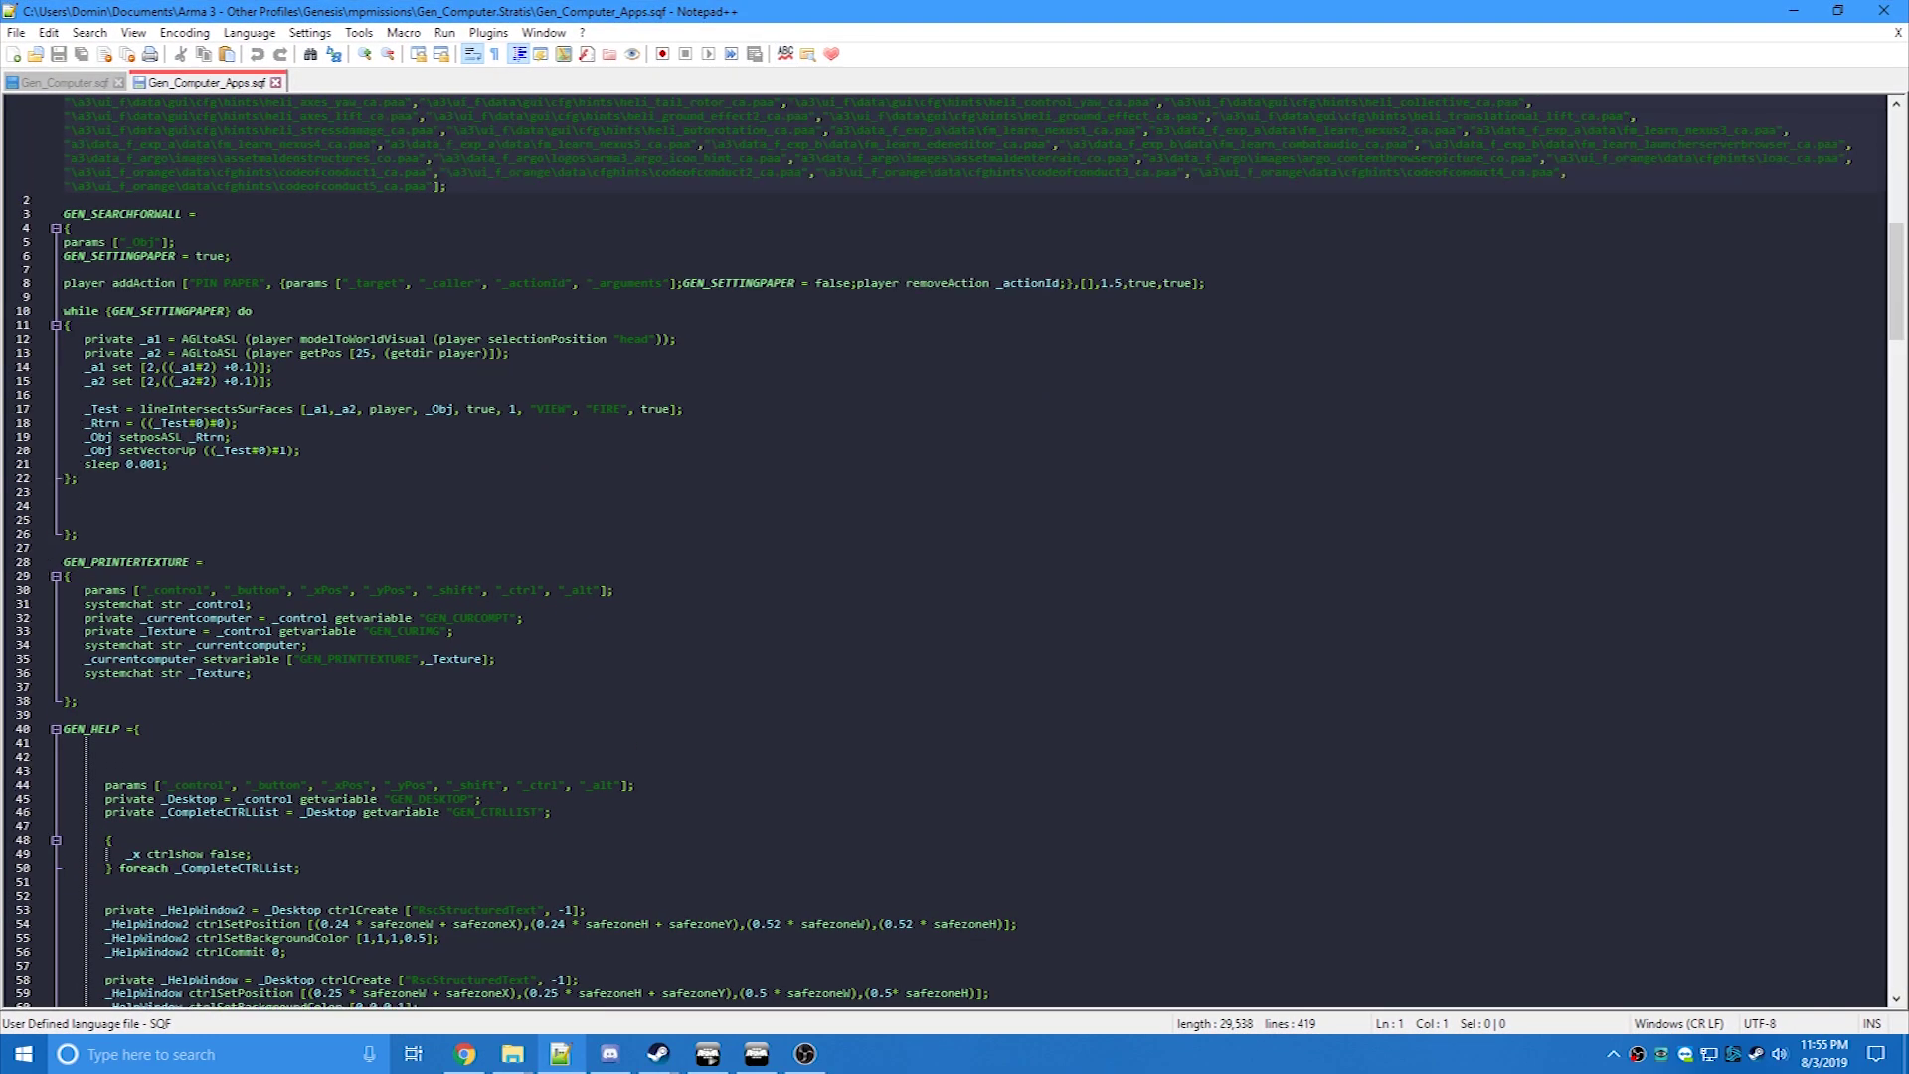
pyautogui.click(55, 228)
pyautogui.click(55, 271)
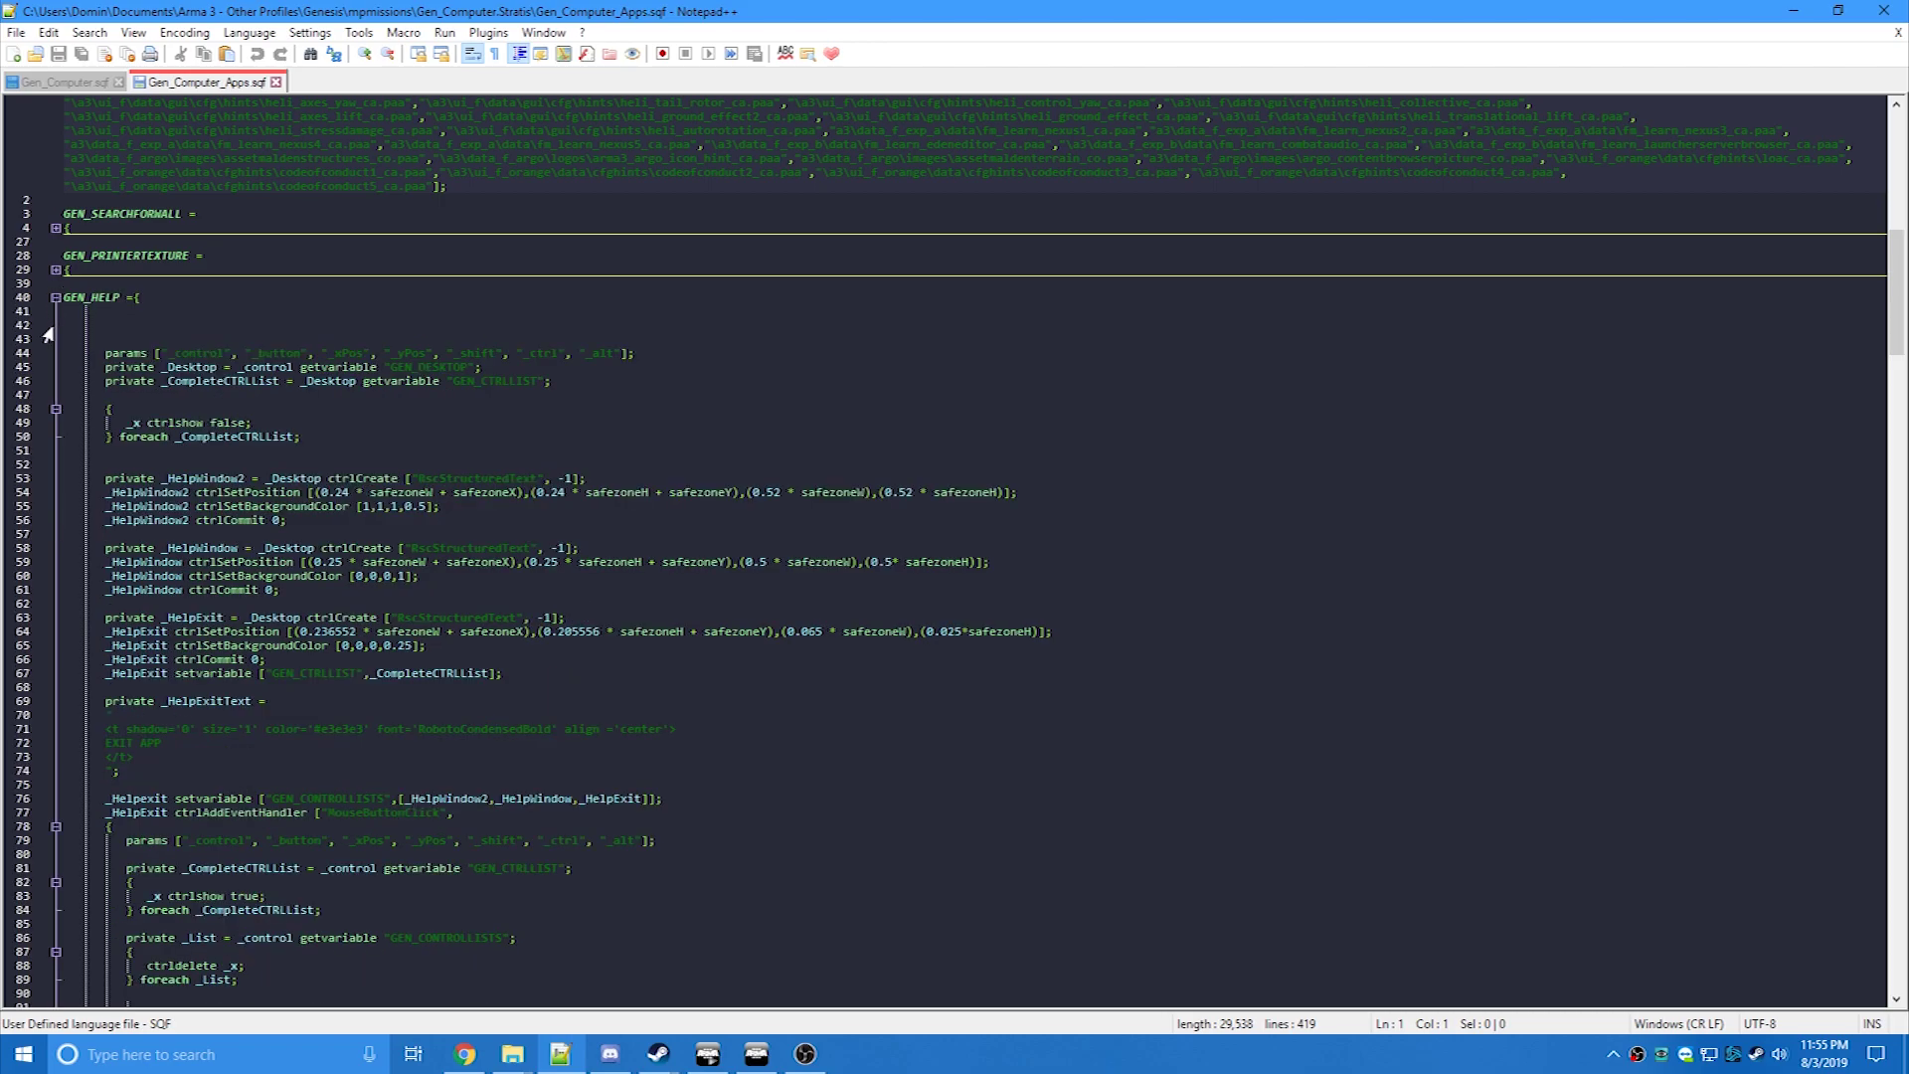
pyautogui.click(55, 298)
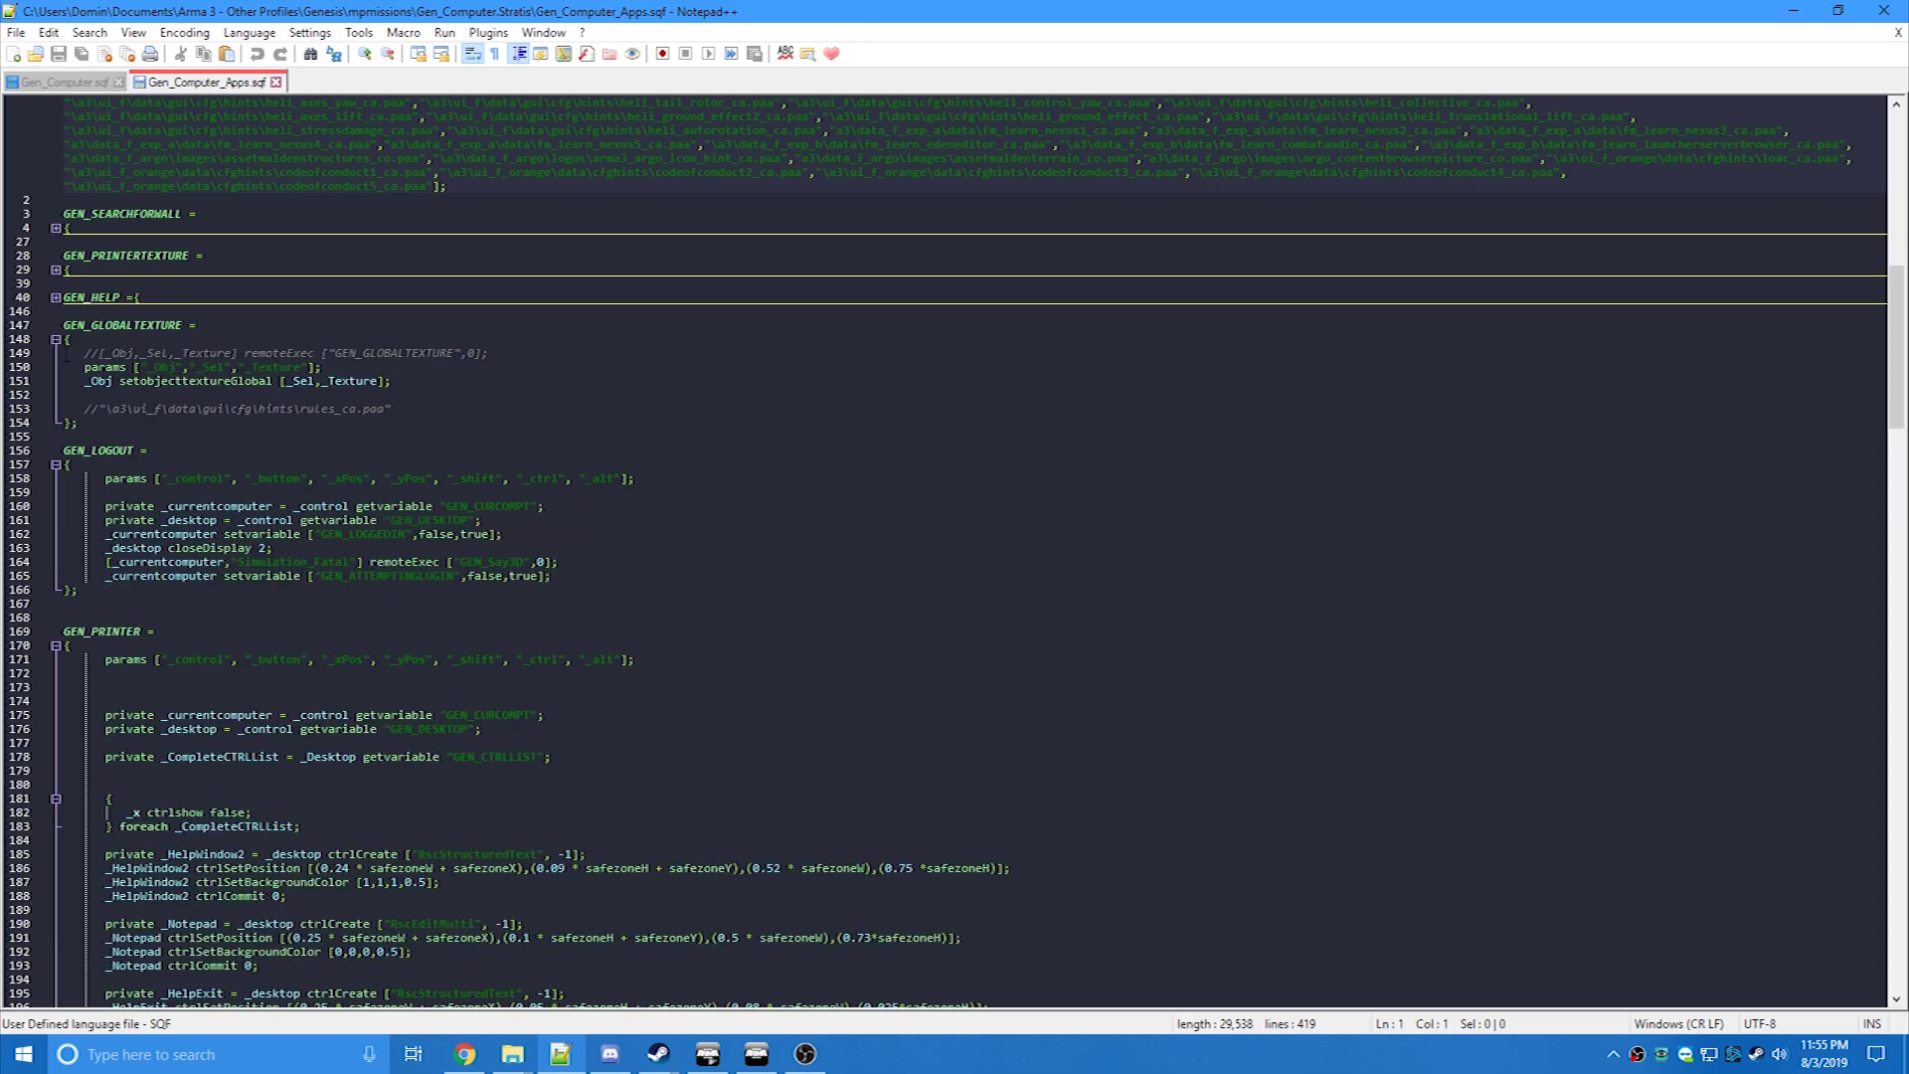
pyautogui.click(55, 340)
pyautogui.click(55, 382)
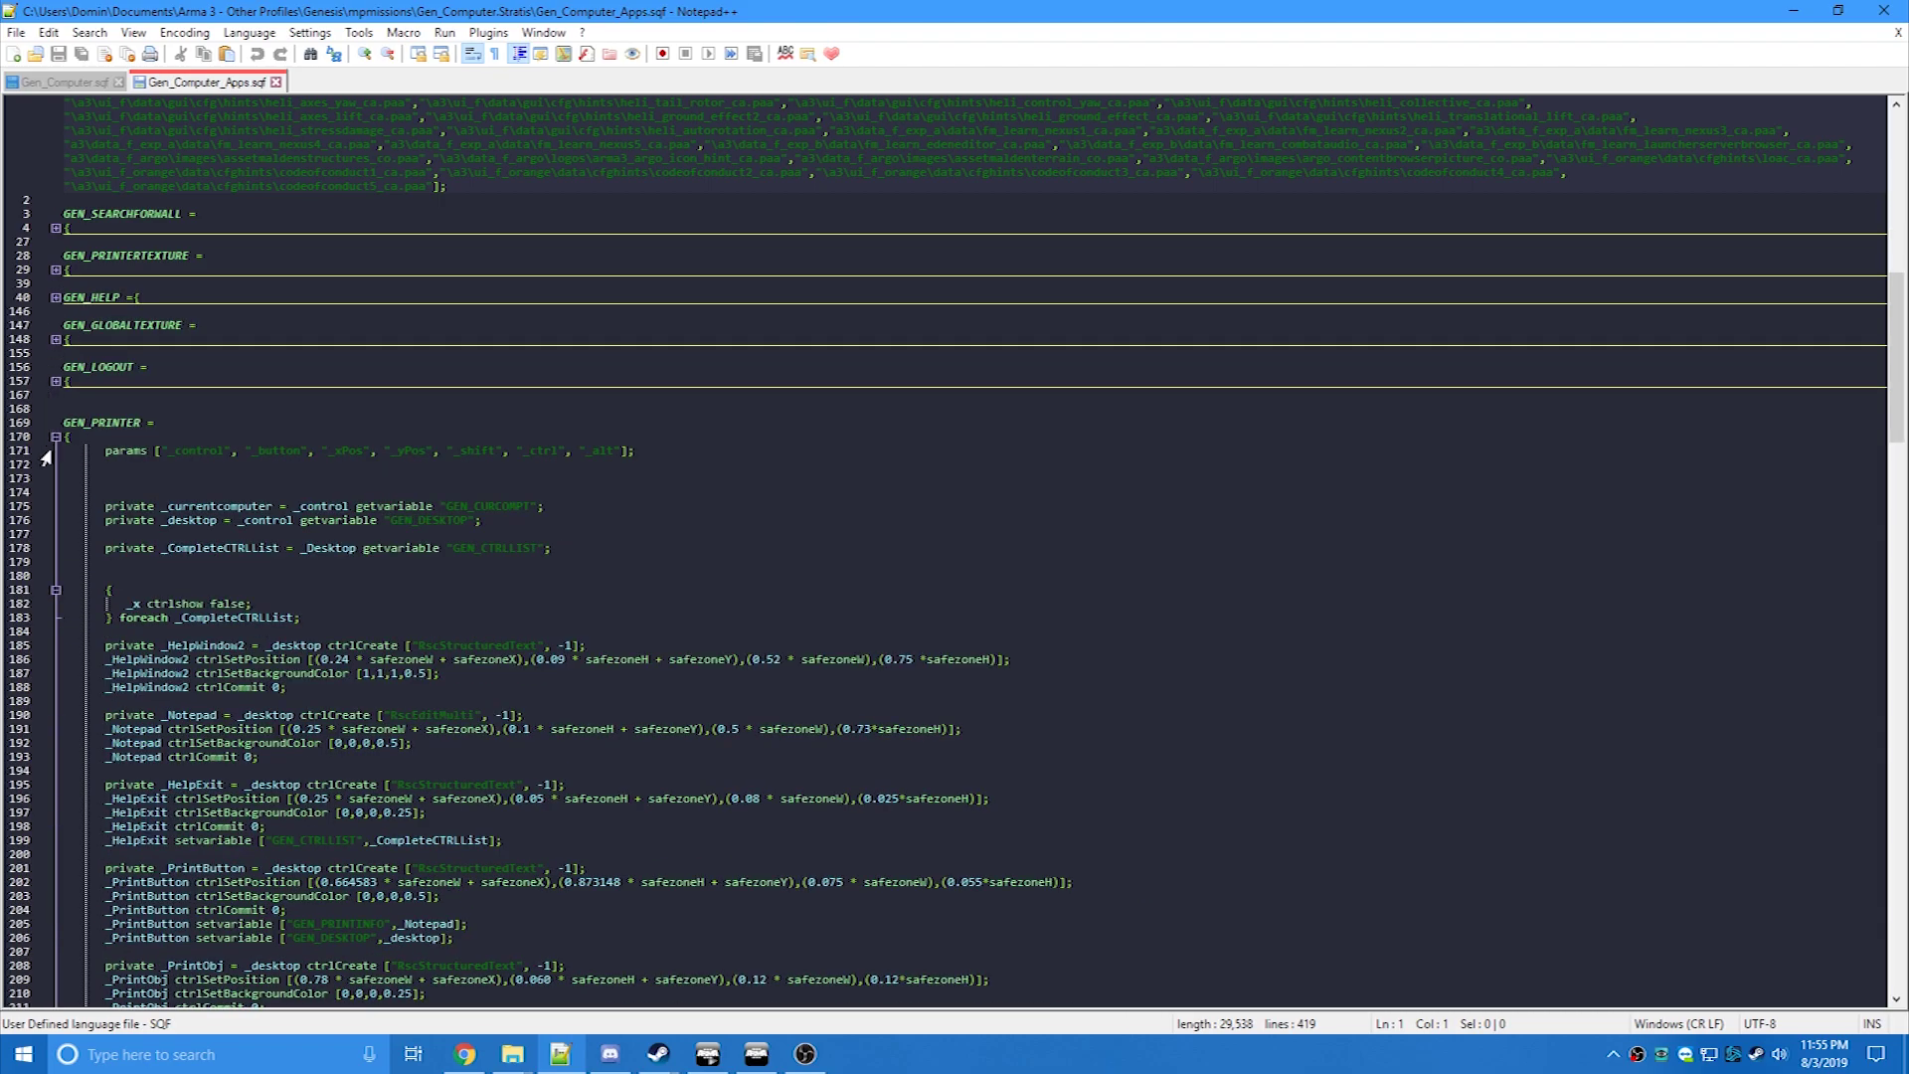
pyautogui.click(56, 436)
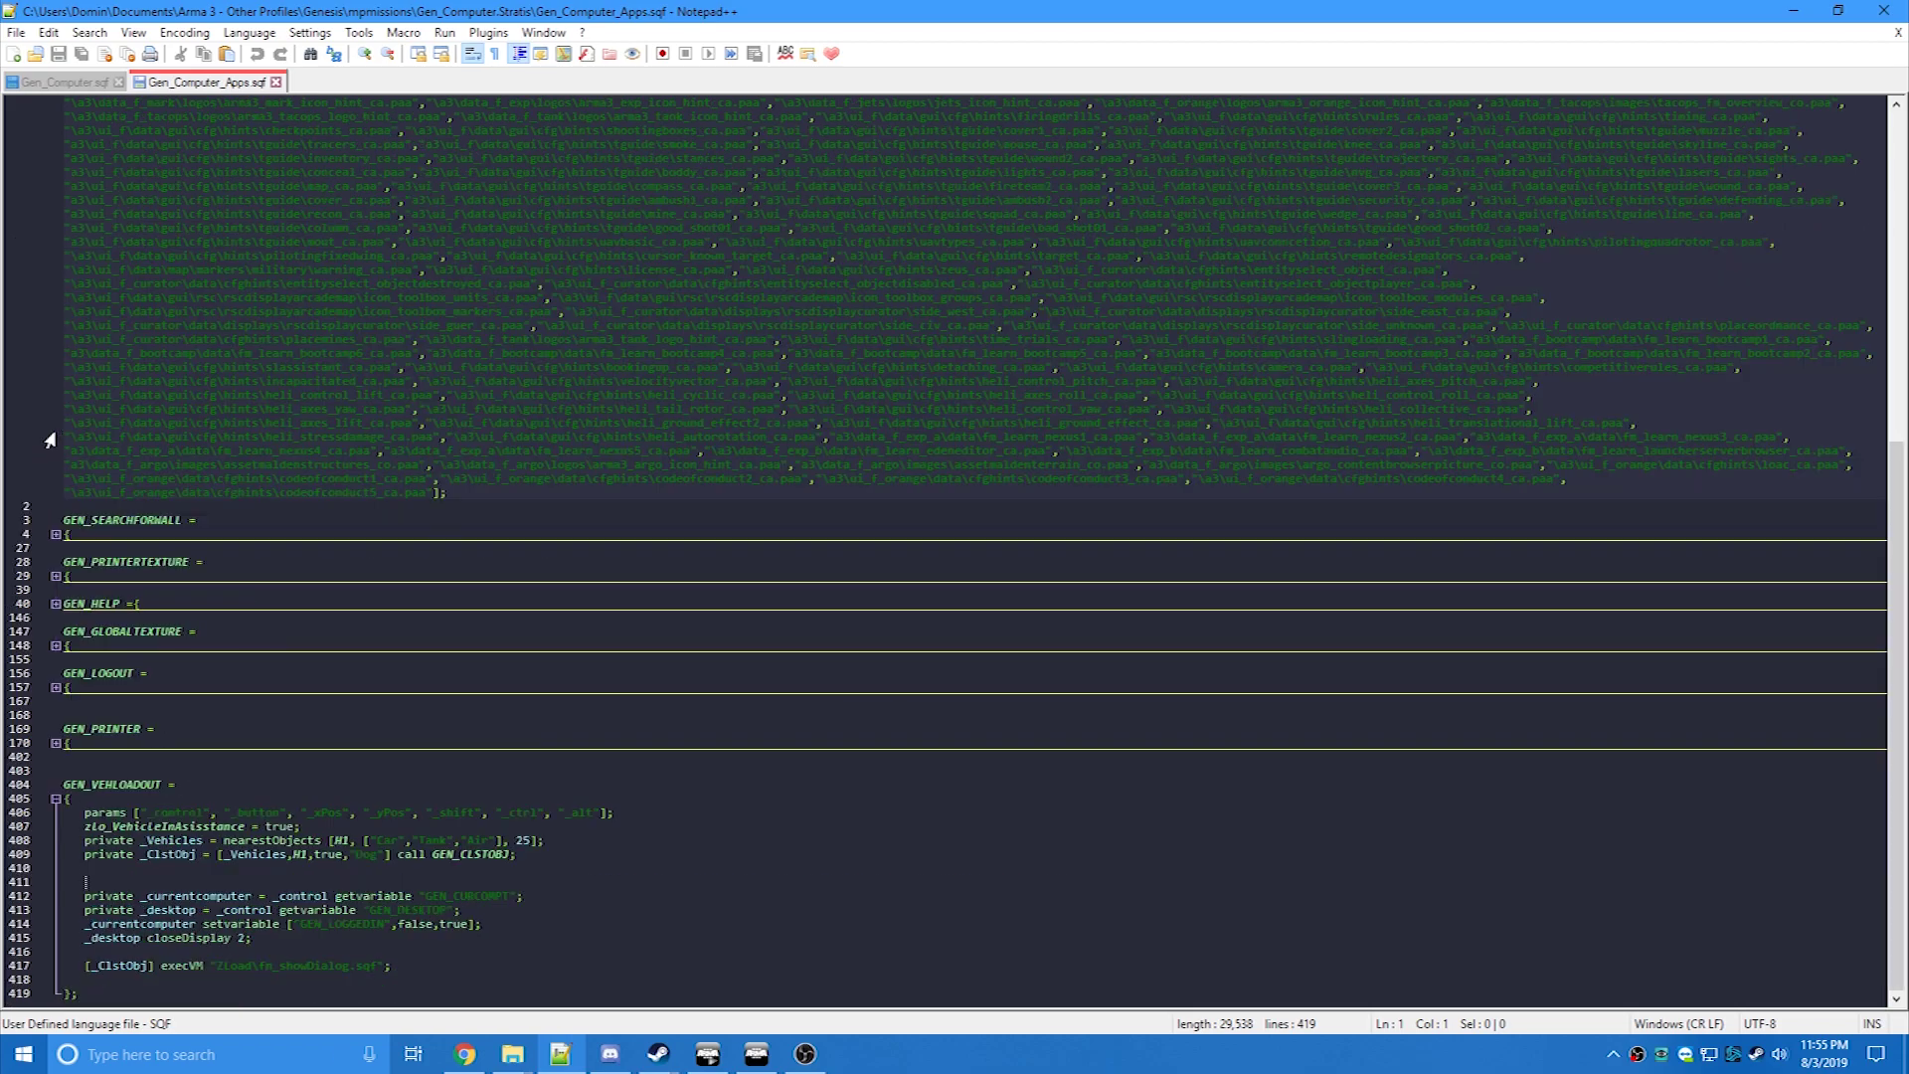
pyautogui.click(47, 810)
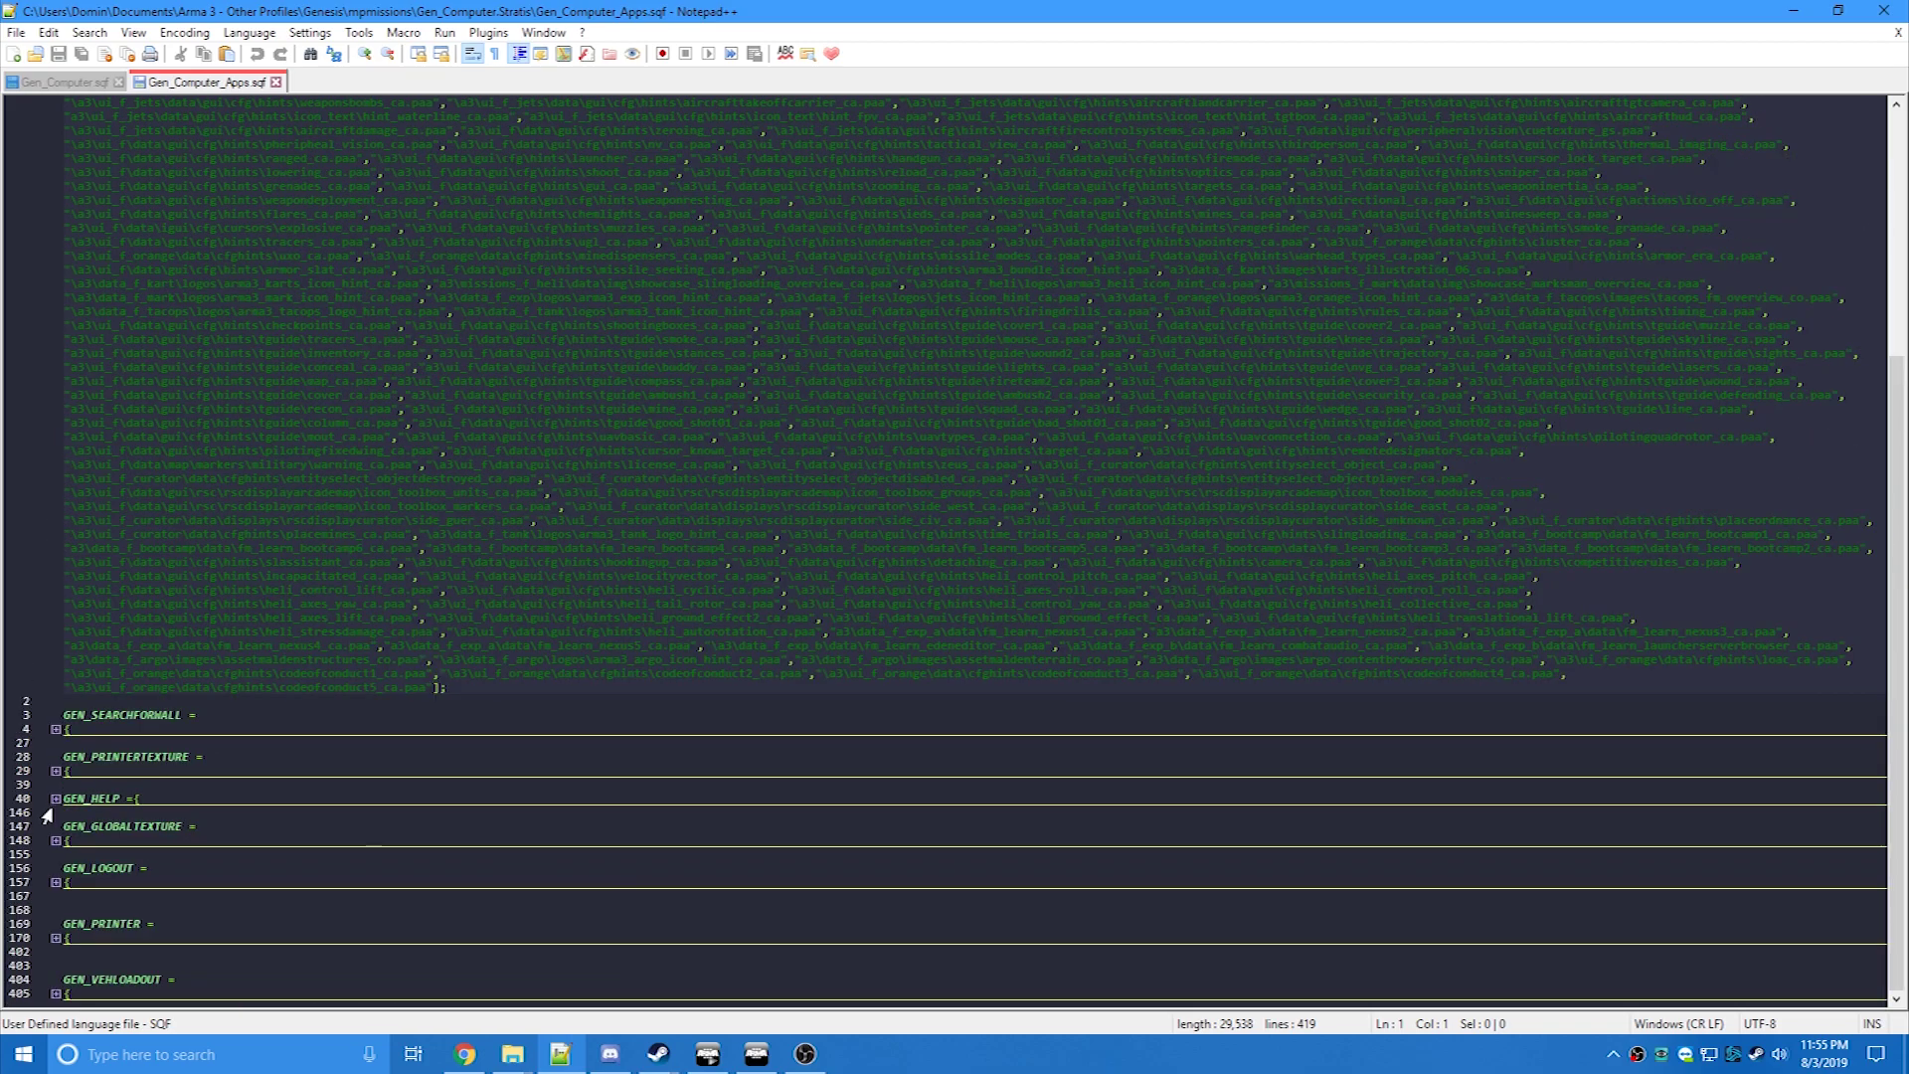
# Highlight the app function names one by one, from GEN_PRINTER, GEN_VEHLOADOUT and GEN_LOGOUT up to GEN_GLOBALTEXTURE, GEN_HELP and GEN_PRINTERTEXTURE
pyautogui.doubleClick(102, 924)
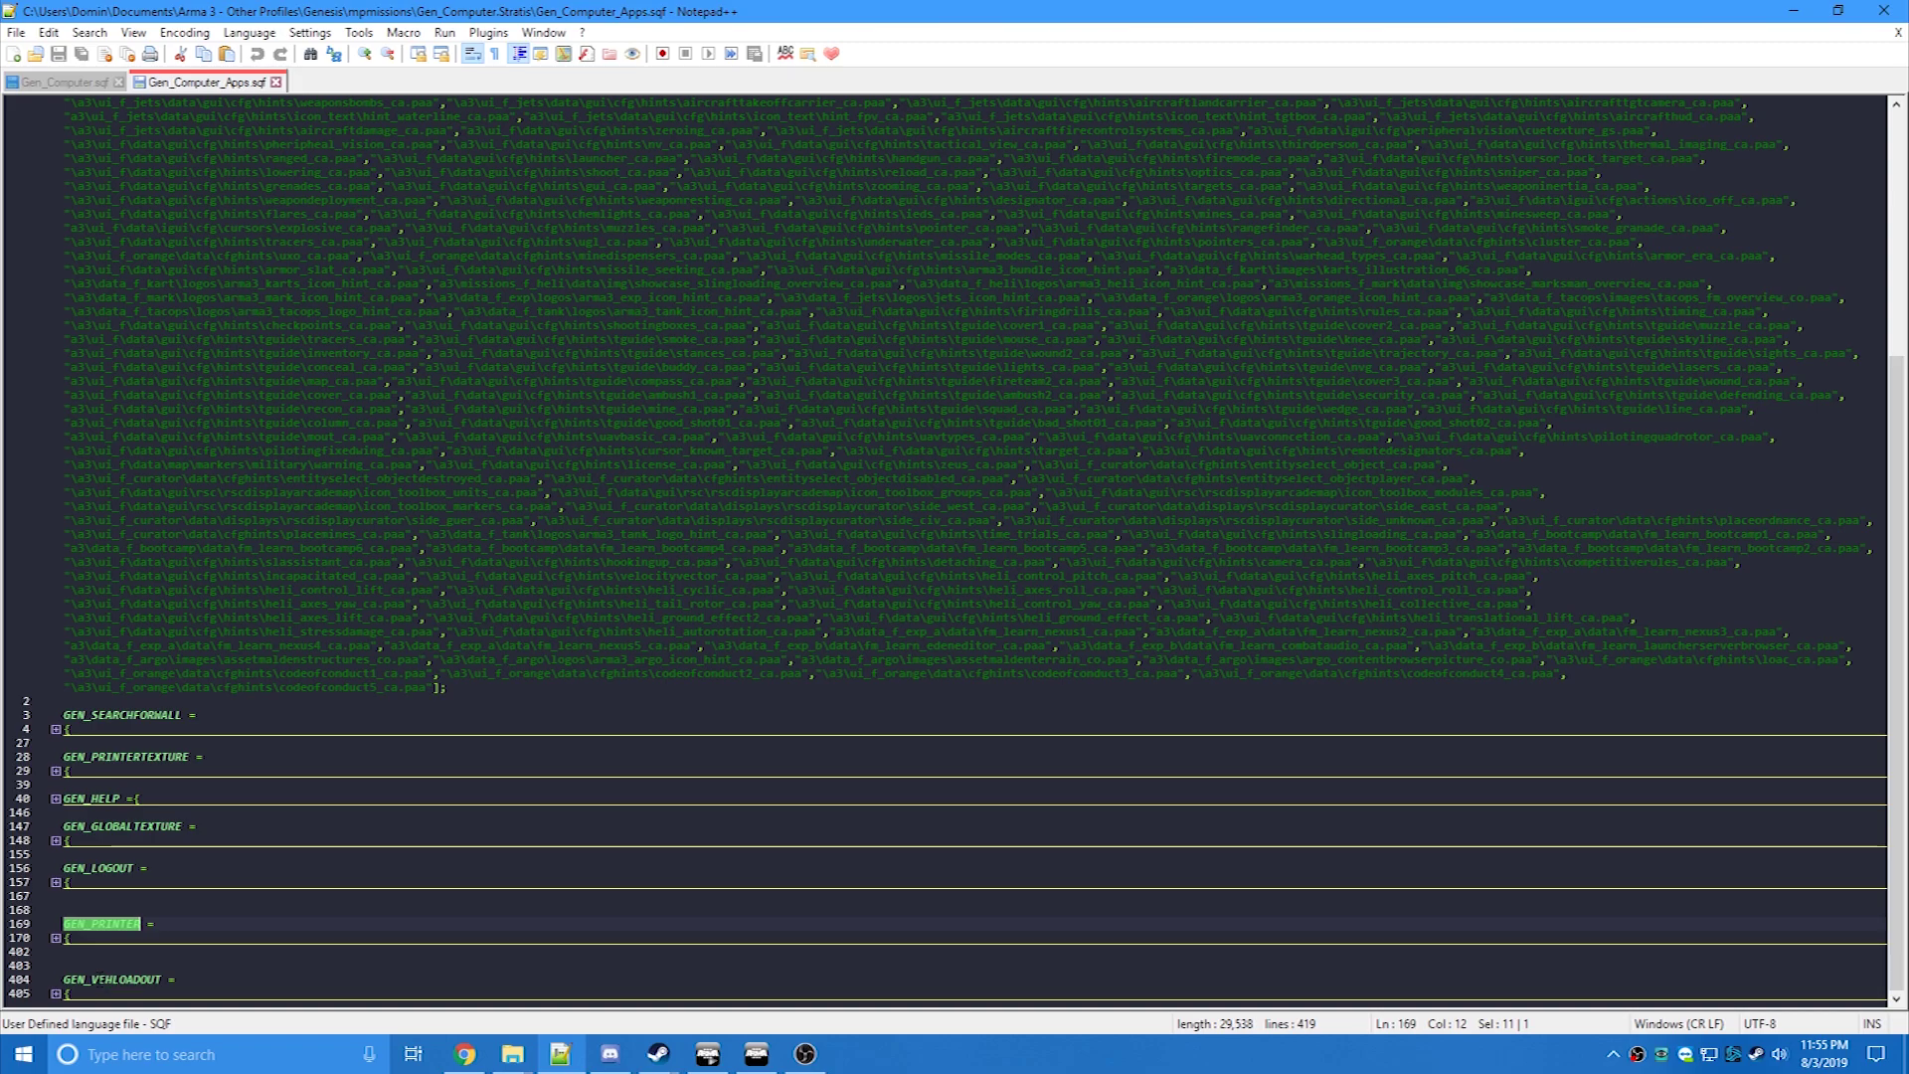
pyautogui.doubleClick(101, 979)
pyautogui.doubleClick(79, 868)
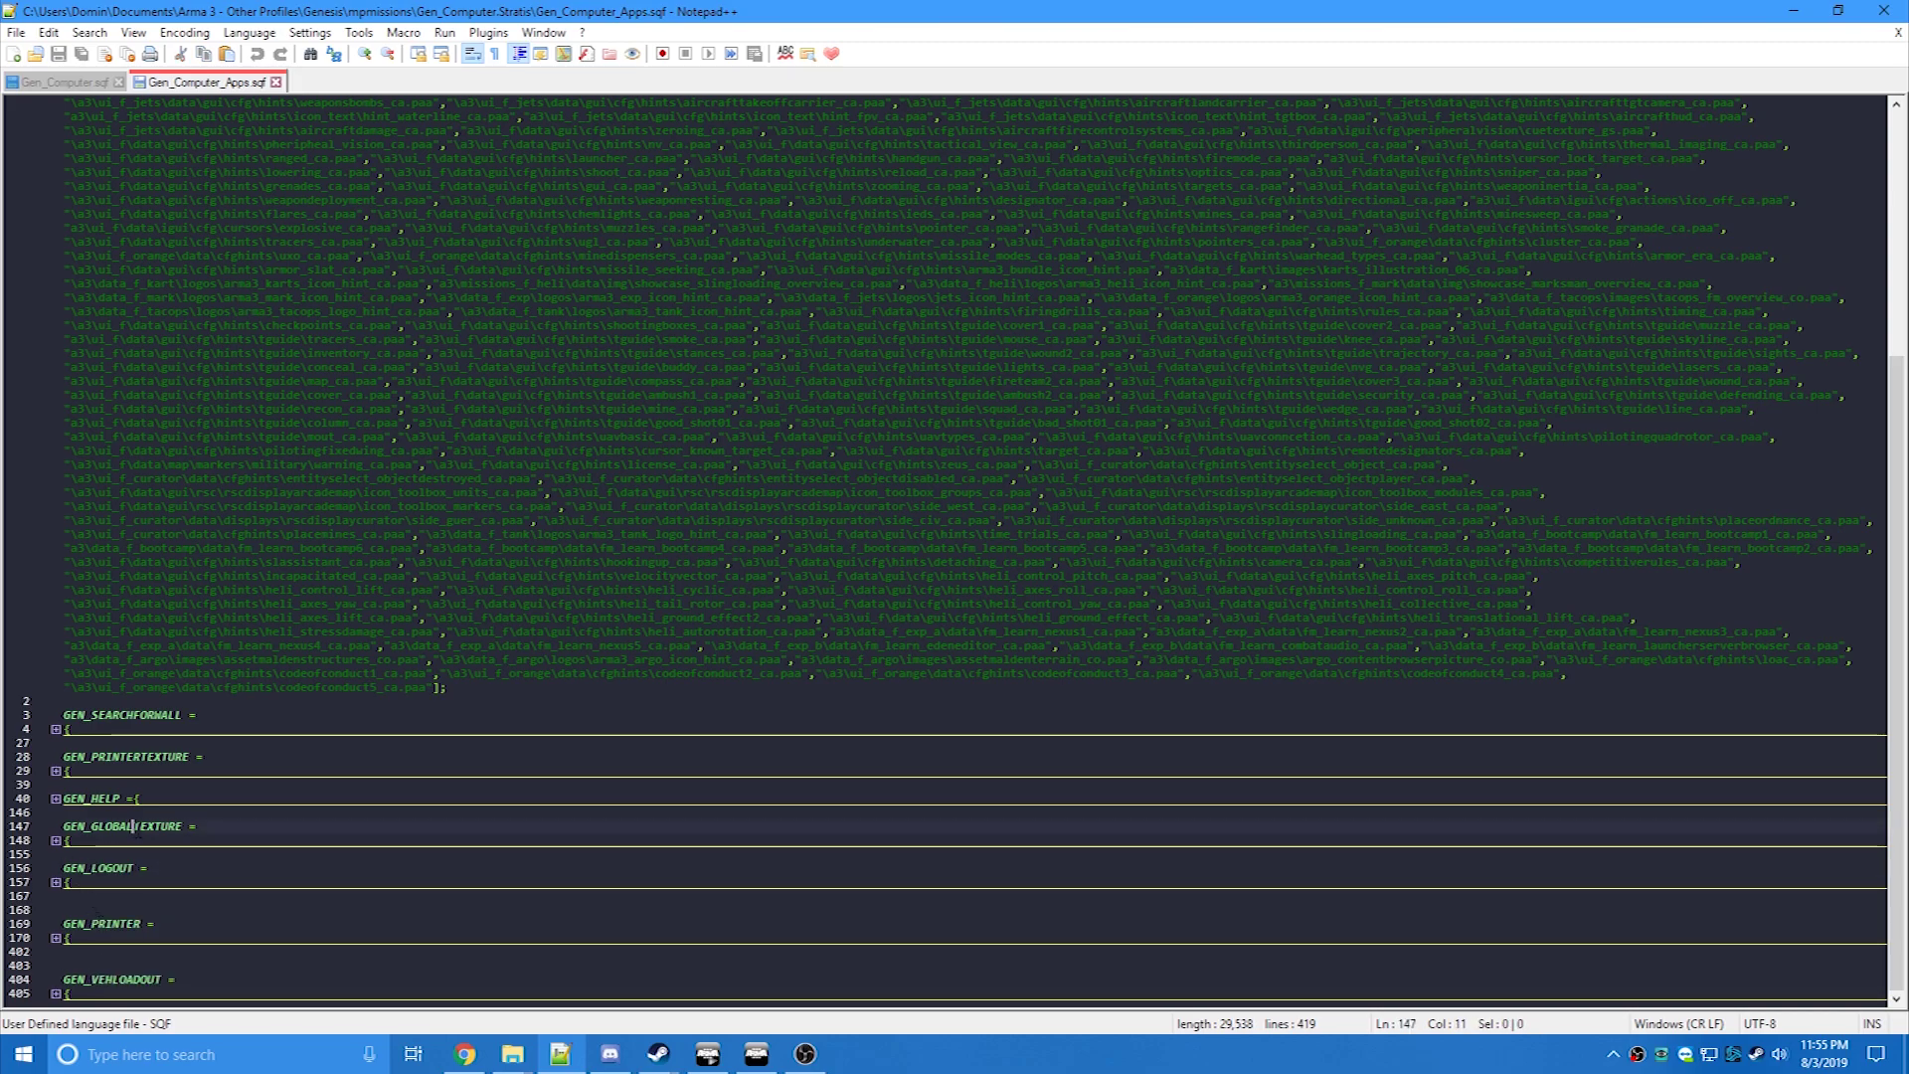
pyautogui.doubleClick(112, 829)
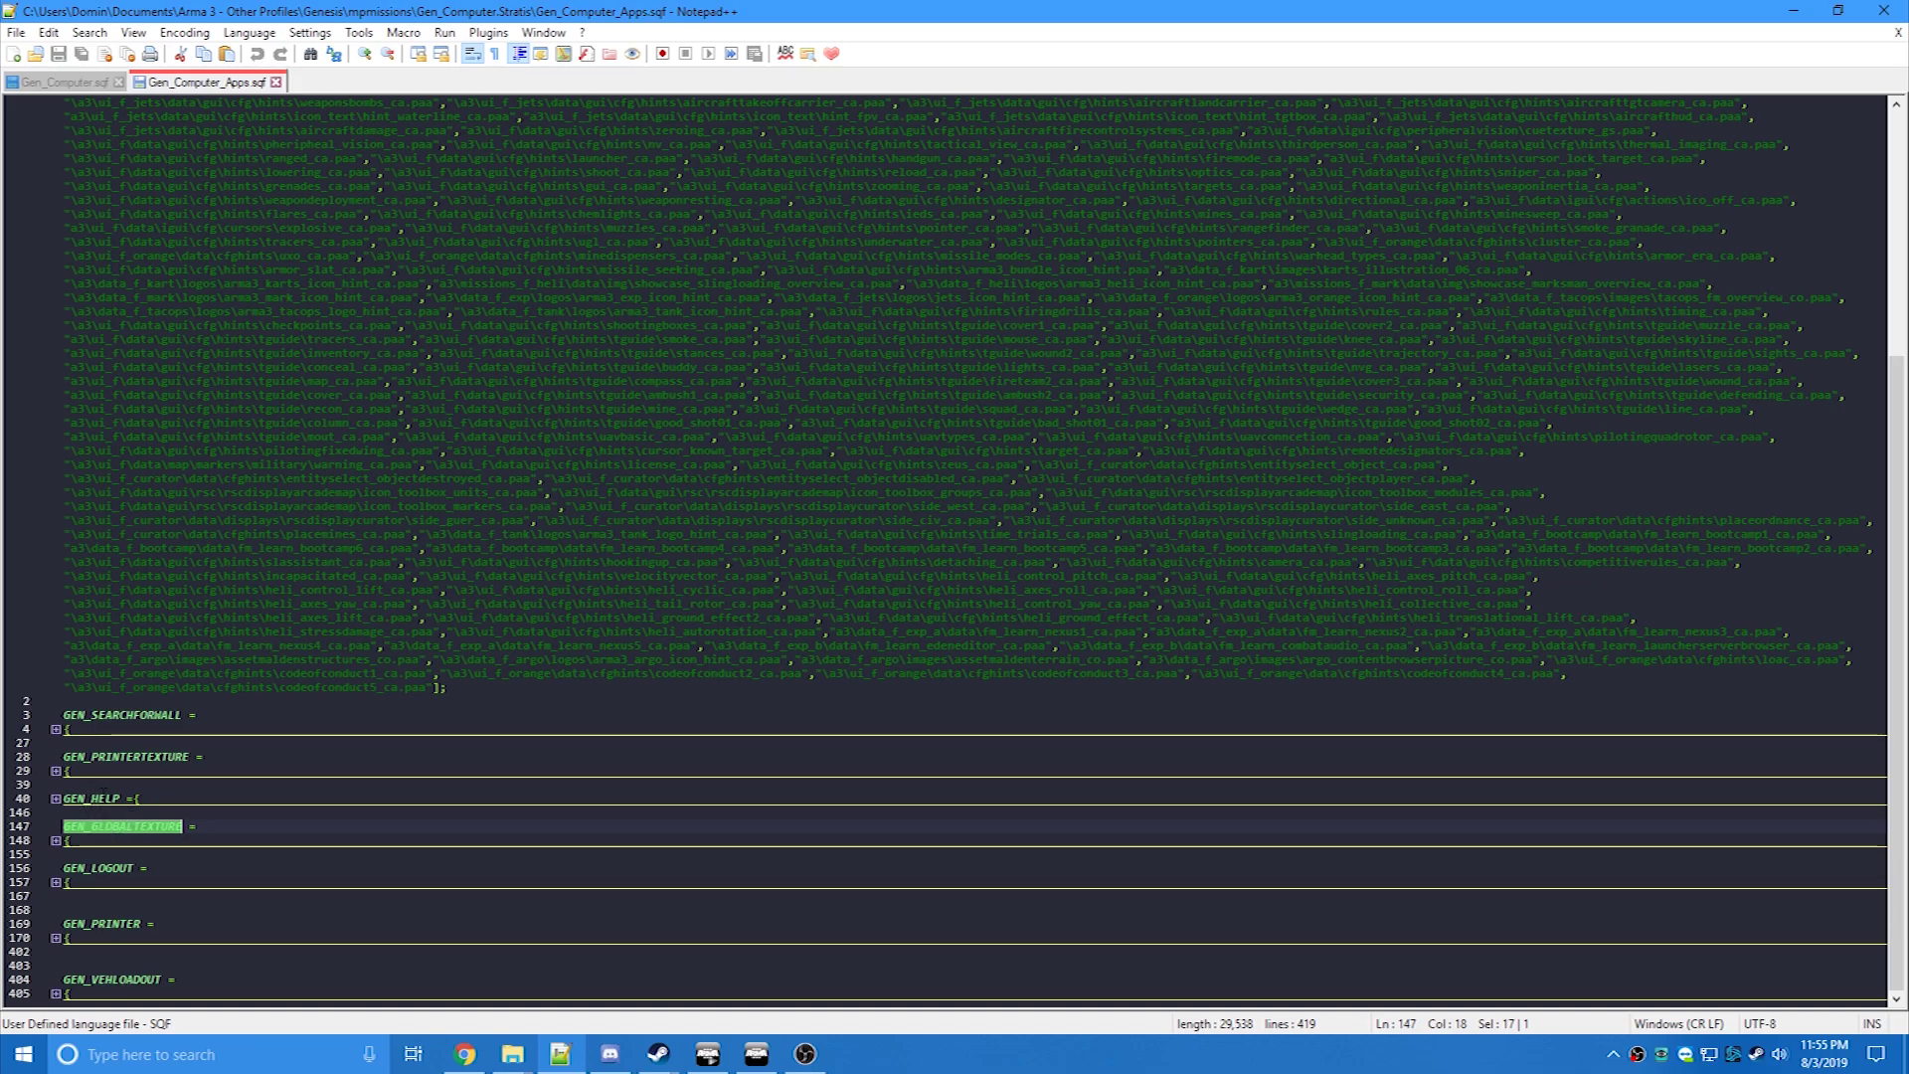
pyautogui.click(102, 799)
pyautogui.doubleClick(100, 798)
pyautogui.moveTo(91, 757); pyautogui.dragTo(230, 771)
# Highlight a block of image paths in the GEN_ICONLIST array, clear the selection and return to the folded functions
pyautogui.scroll(9, 235, 771)
pyautogui.moveTo(482, 380); pyautogui.dragTo(886, 618)
pyautogui.click(686, 686)
pyautogui.scroll(-9, 597, 686)
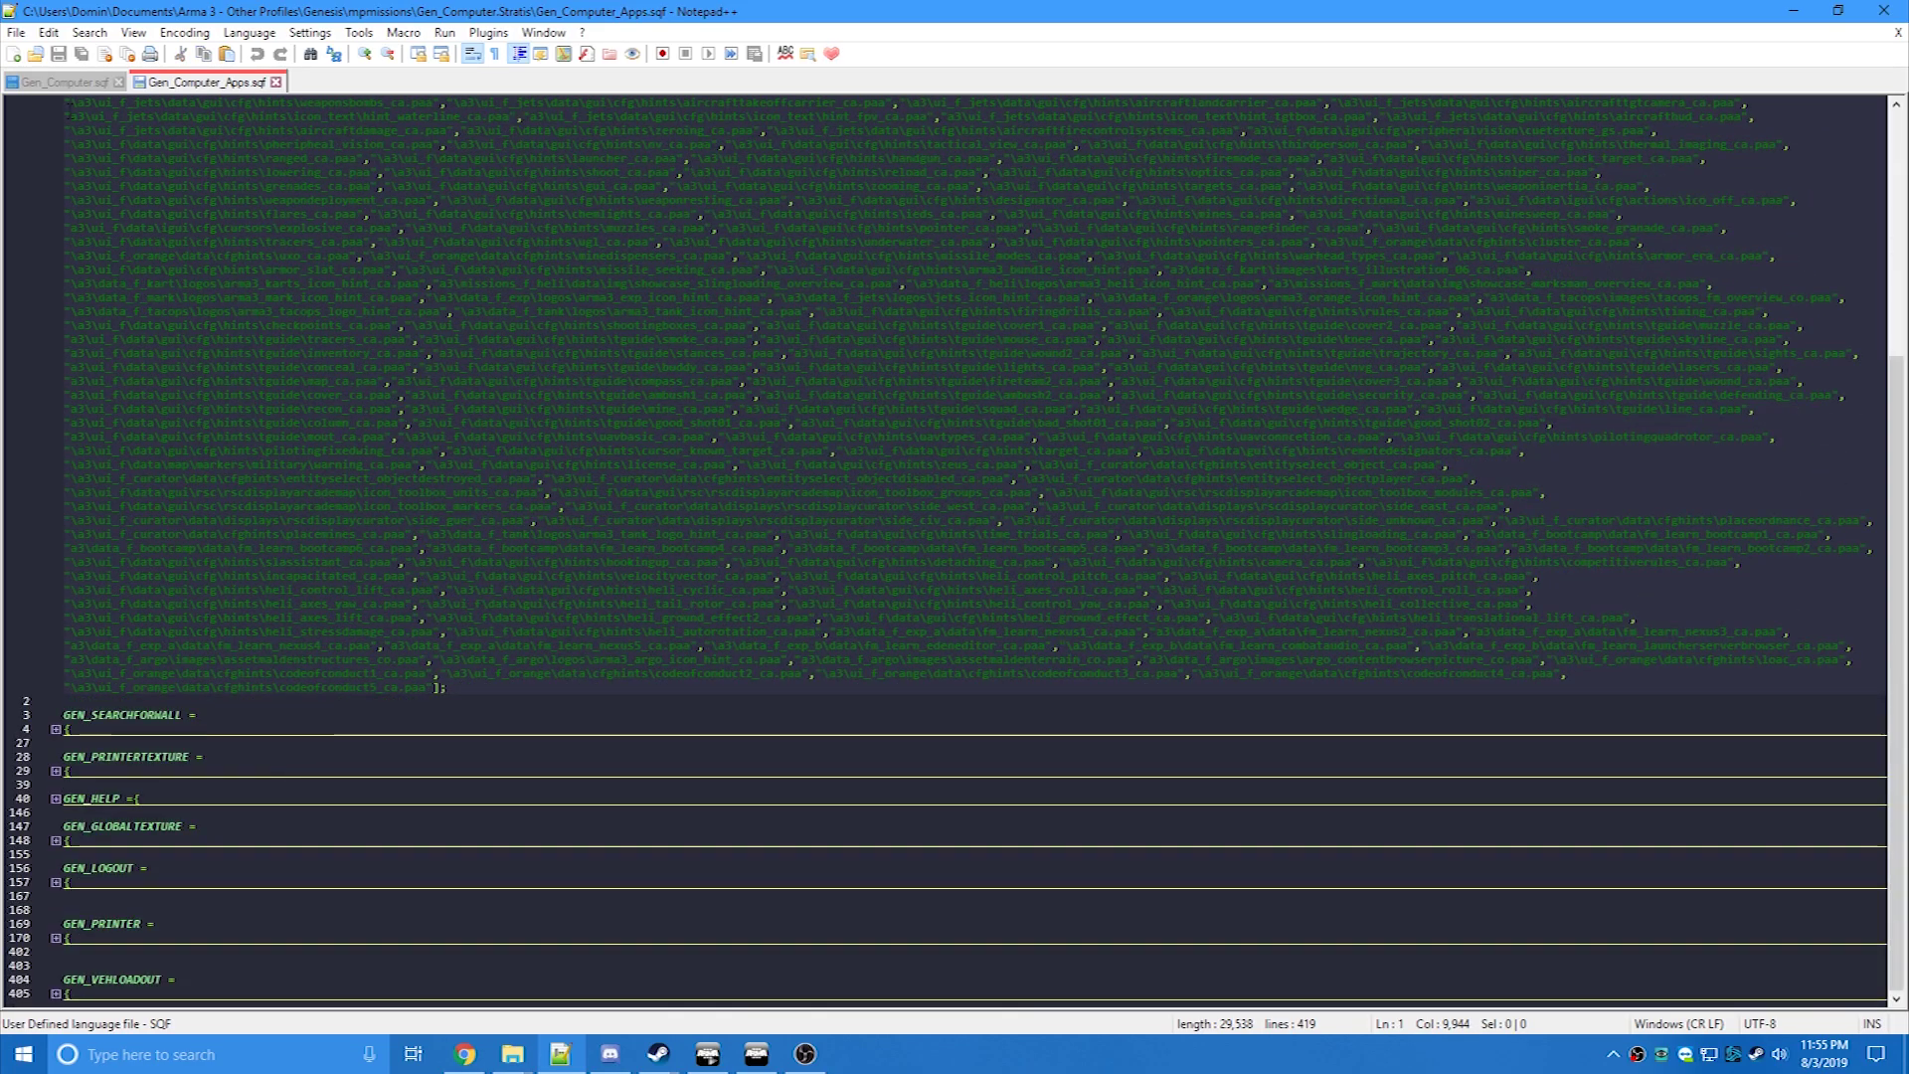
# Unfold GEN_APPLISTLOAD in Gen_Computer.sqf and highlight its list of app cases and the GEN_VEHLOADOUT case name
pyautogui.click(73, 82)
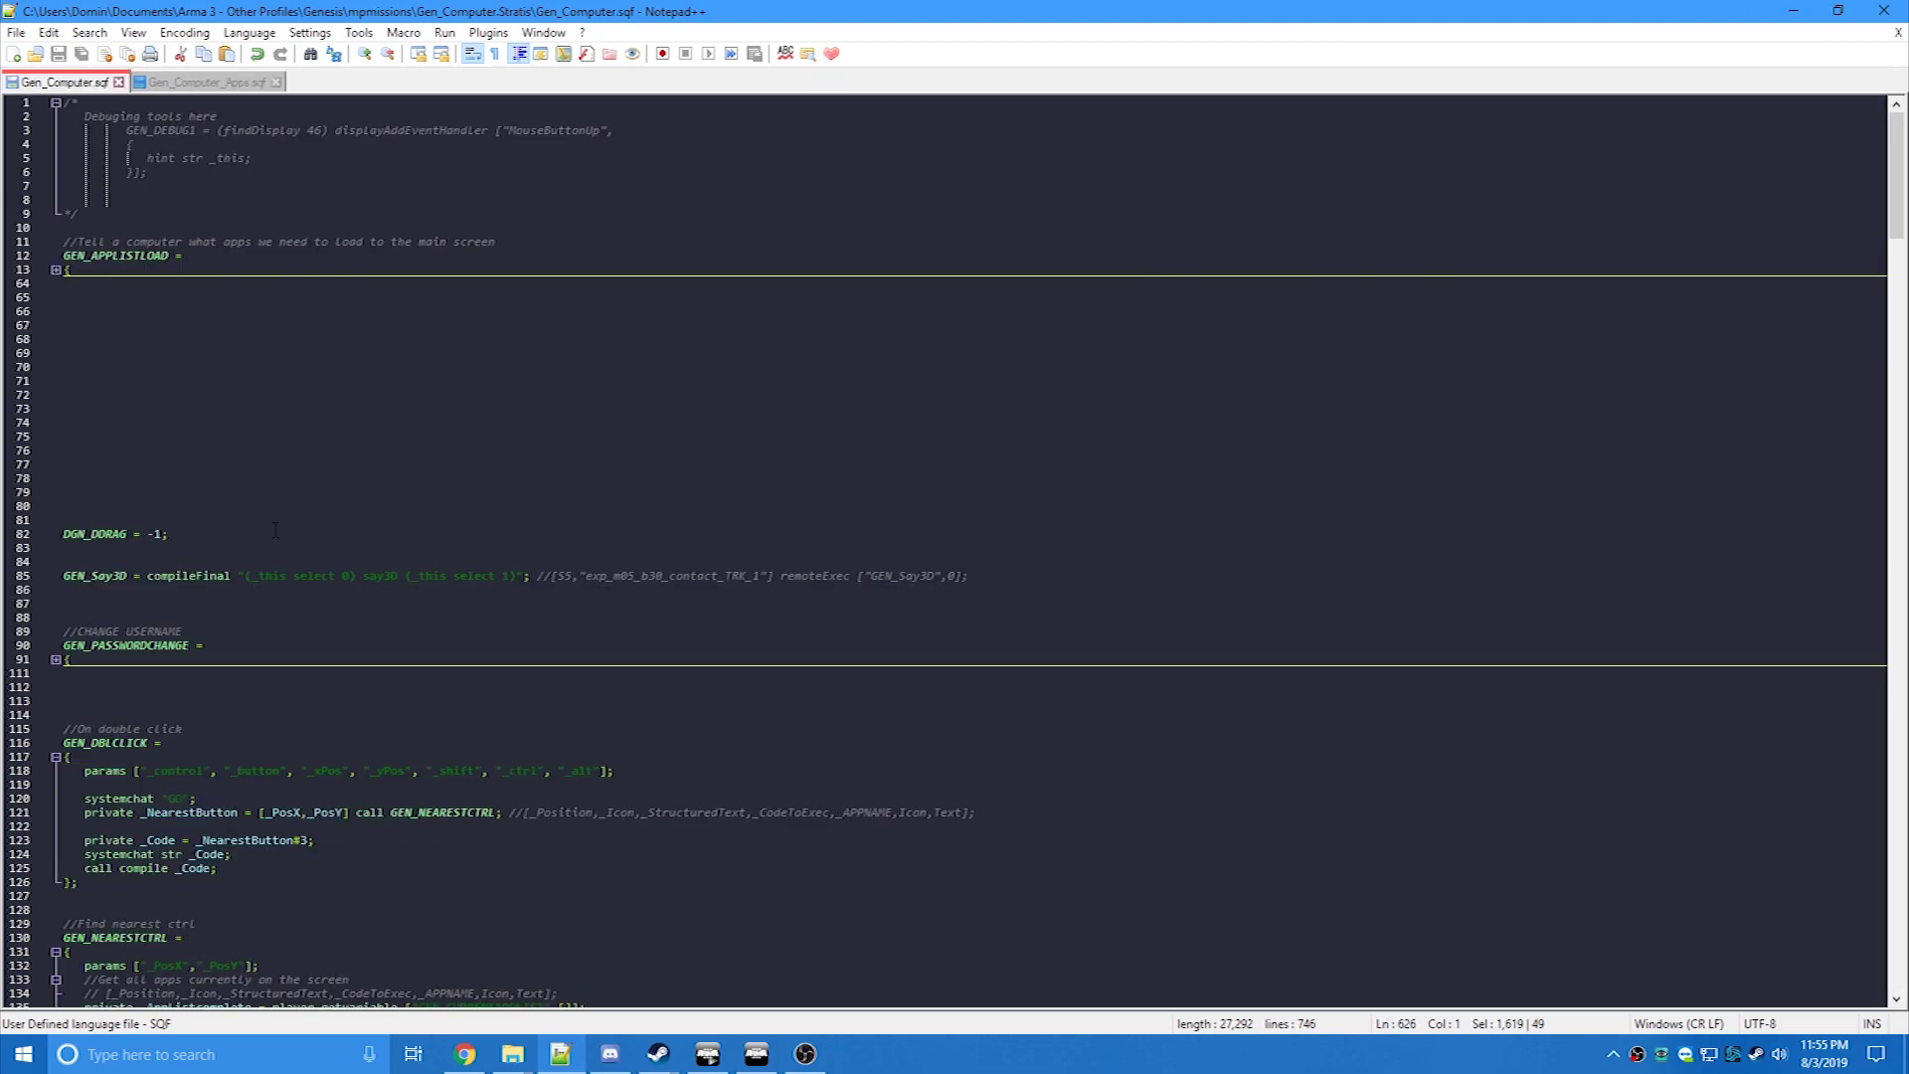
pyautogui.click(56, 269)
pyautogui.scroll(-2, 365, 411)
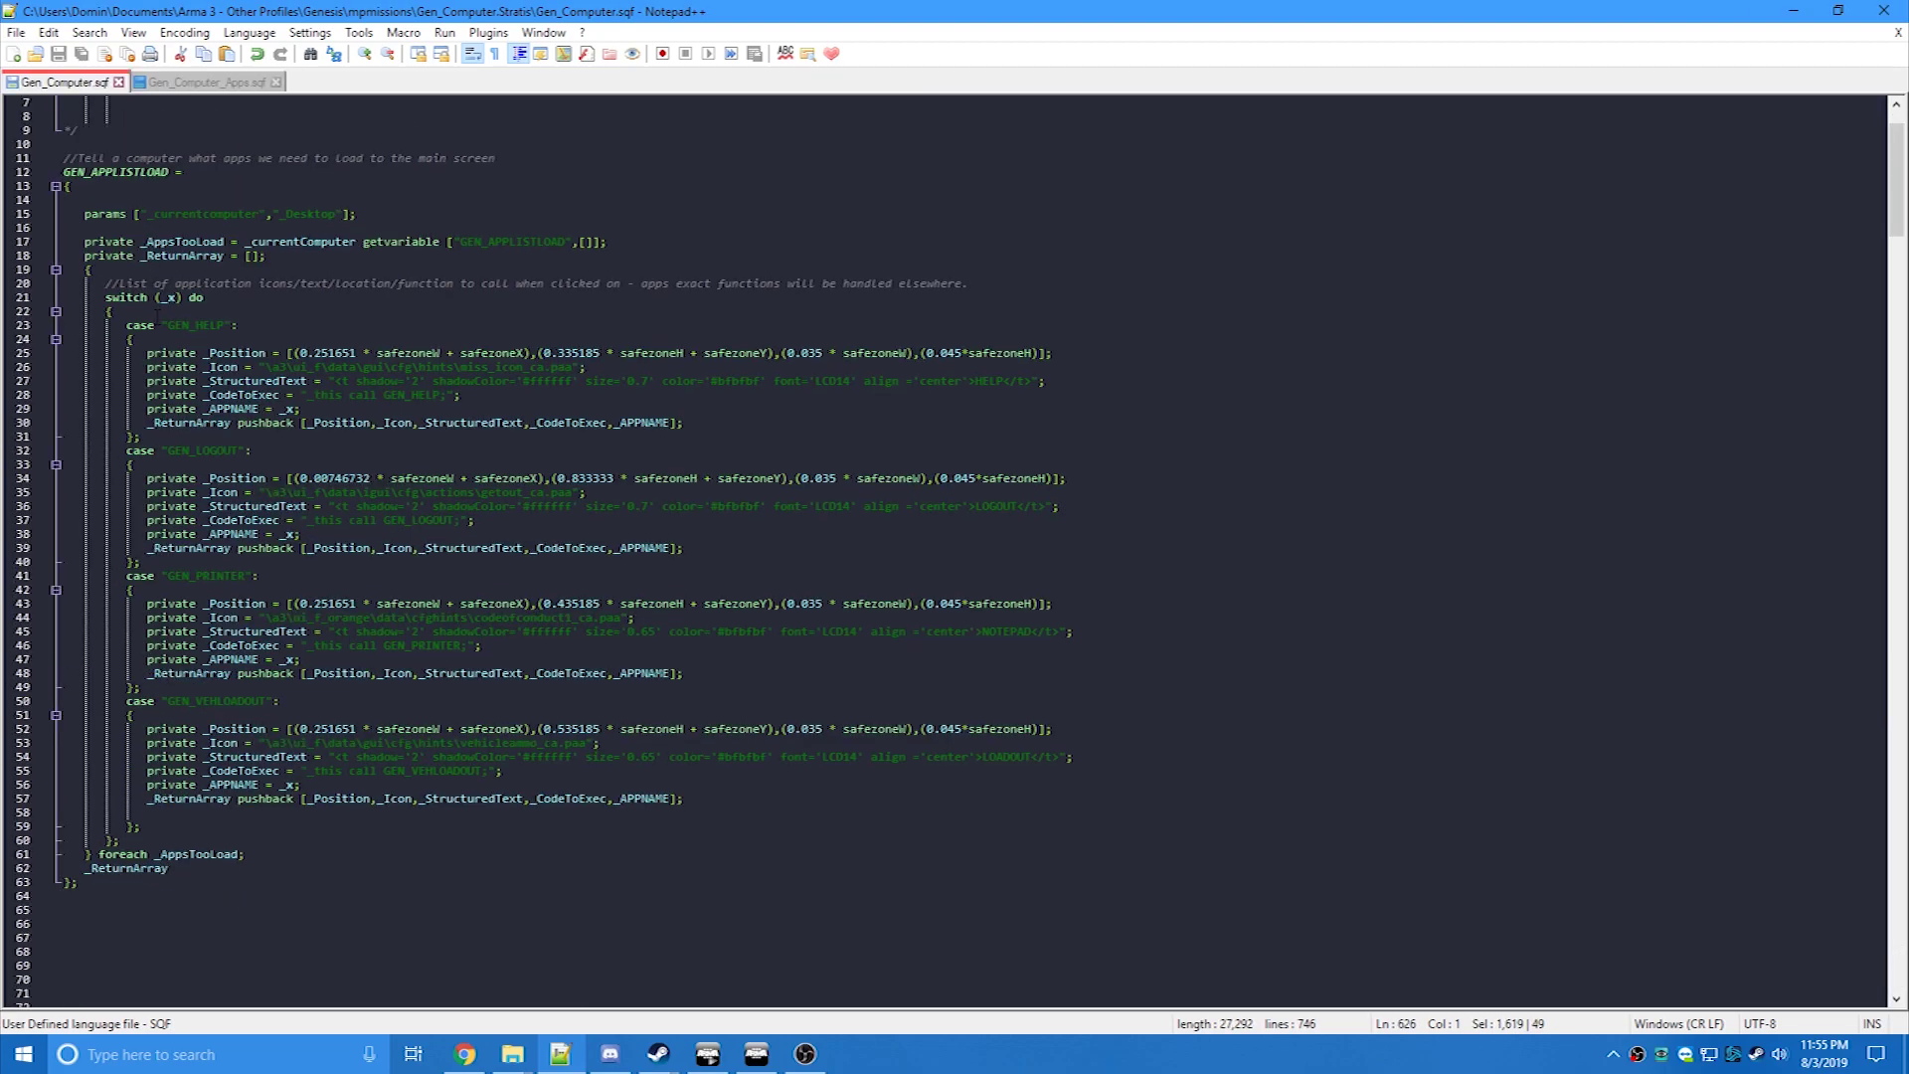
pyautogui.moveTo(148, 283); pyautogui.dragTo(189, 826)
pyautogui.doubleClick(207, 702)
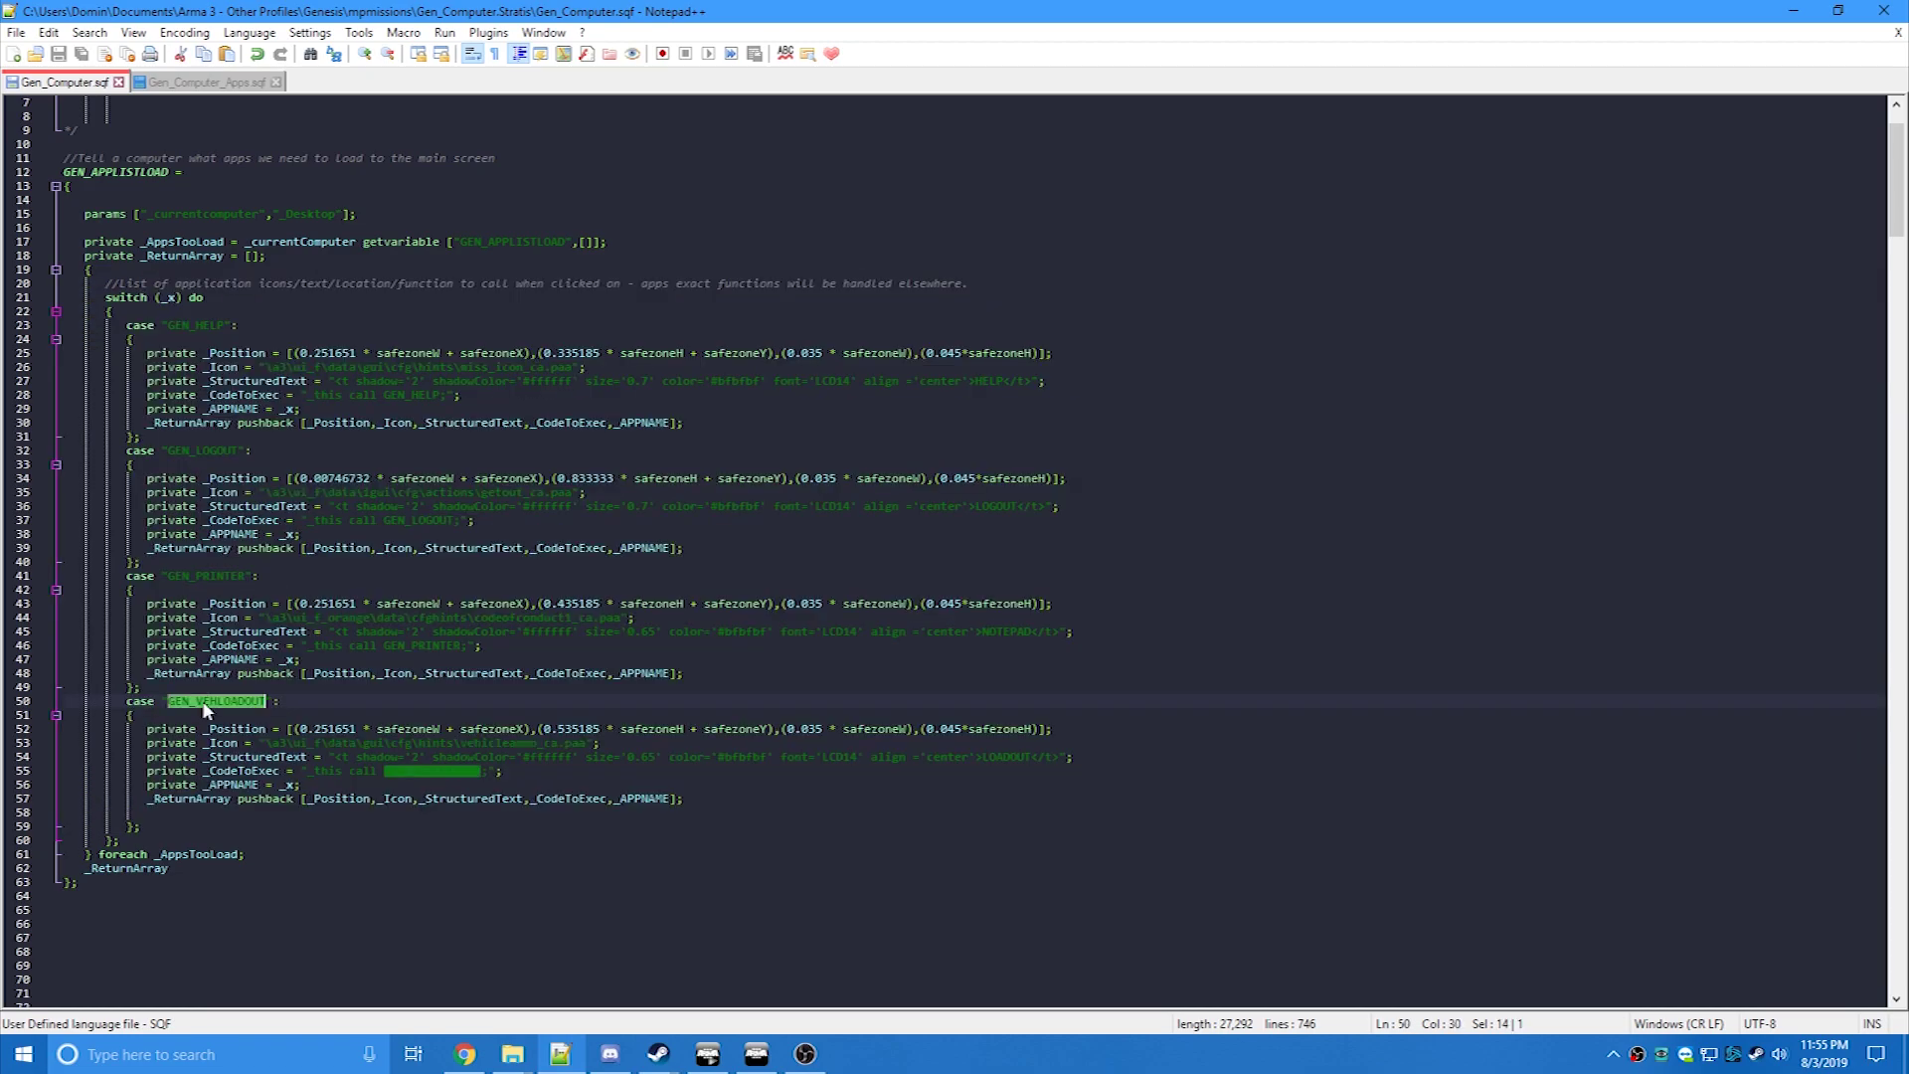
# Glance at Gen_Computer_Apps.sqf, return to Gen_Computer.sqf and highlight the whole switch block with the app cases, clearing the selection
pyautogui.click(198, 83)
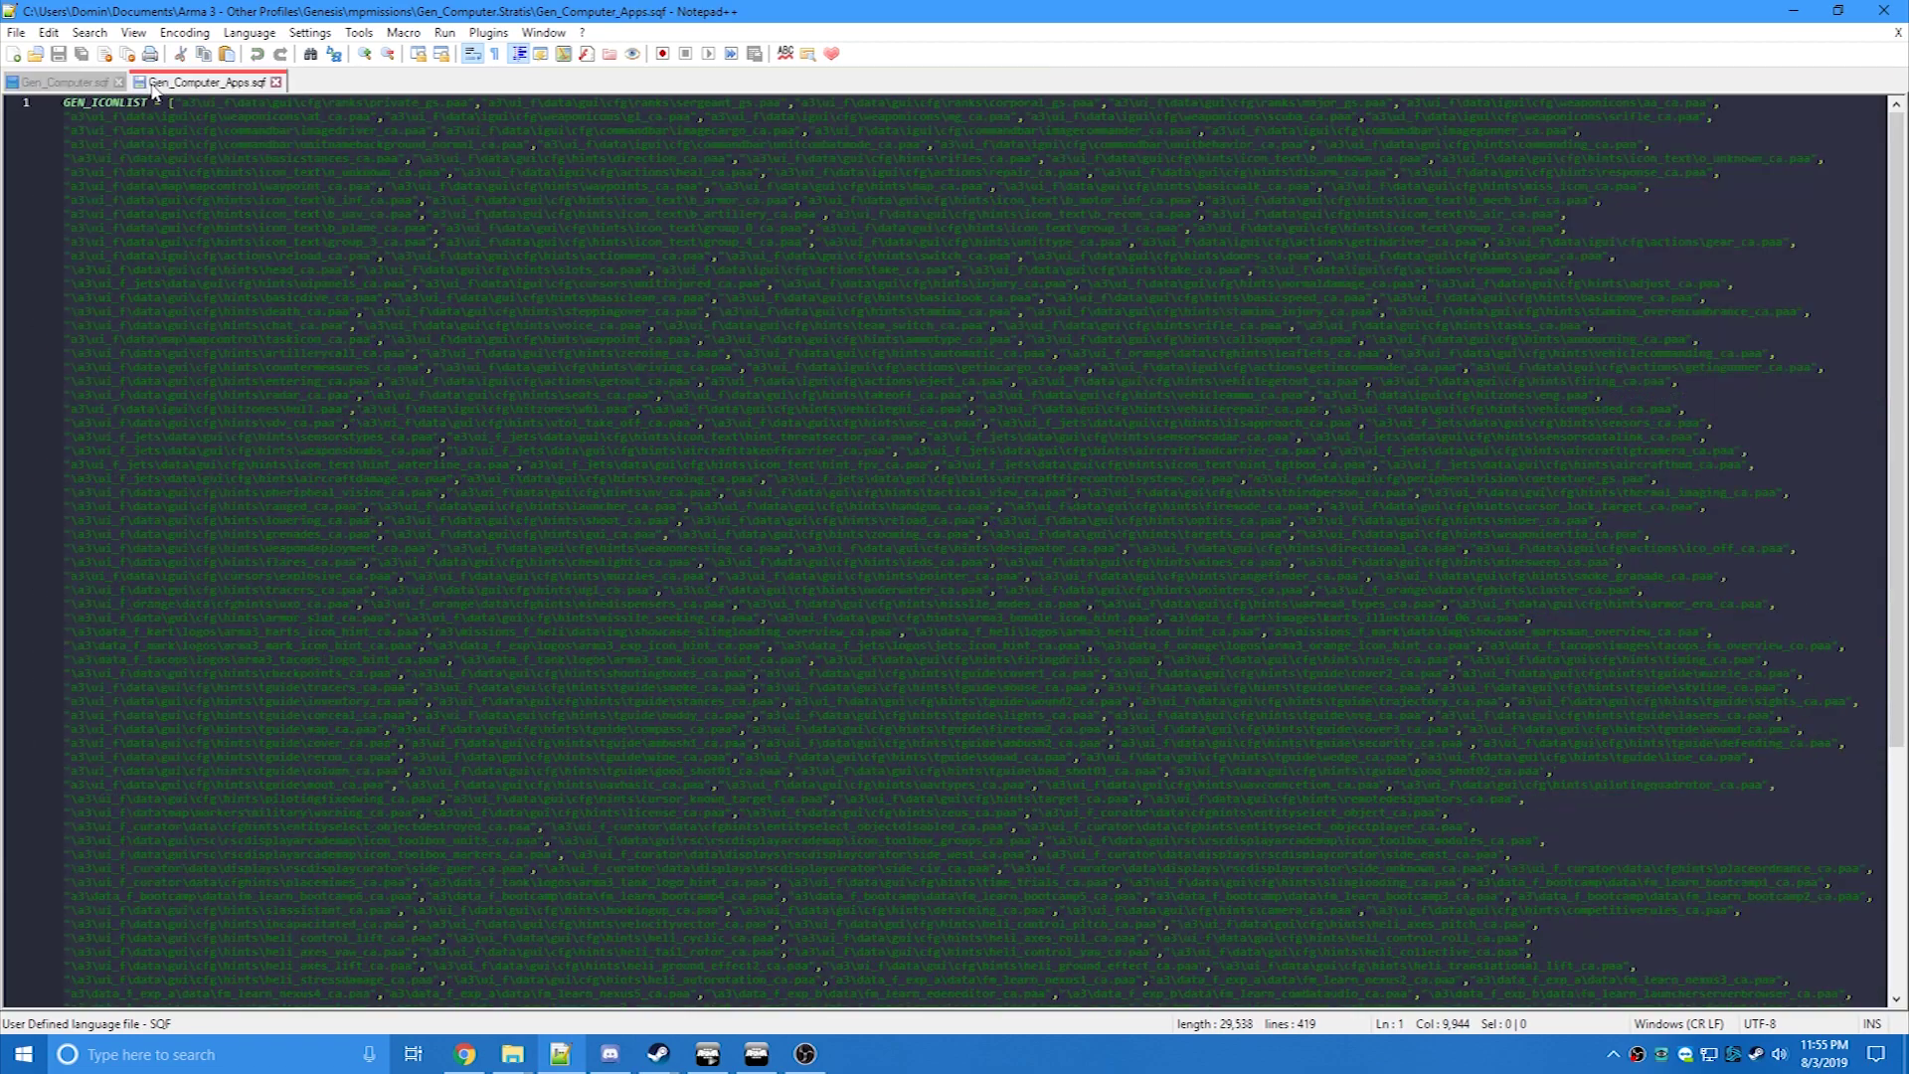
pyautogui.click(69, 83)
pyautogui.scroll(2, 280, 329)
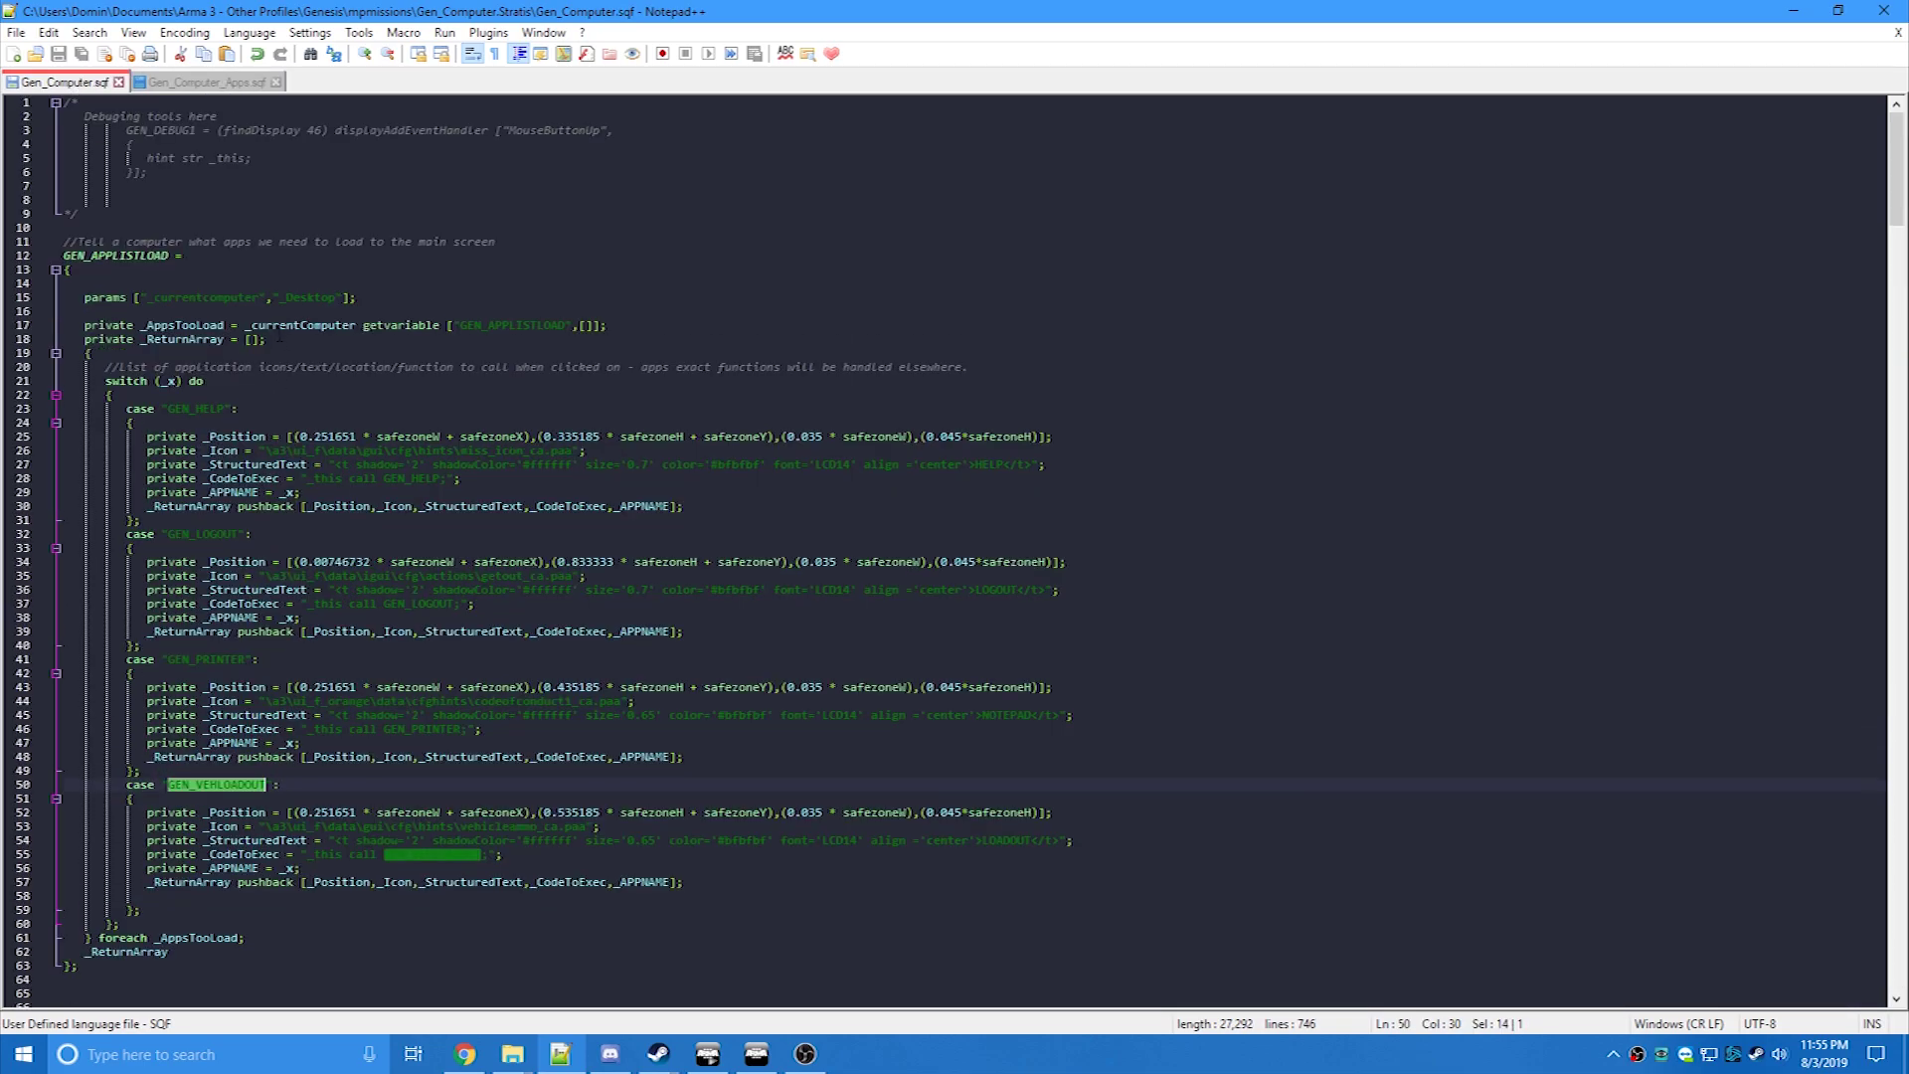
pyautogui.scroll(-1, 279, 340)
pyautogui.moveTo(174, 326); pyautogui.dragTo(568, 886)
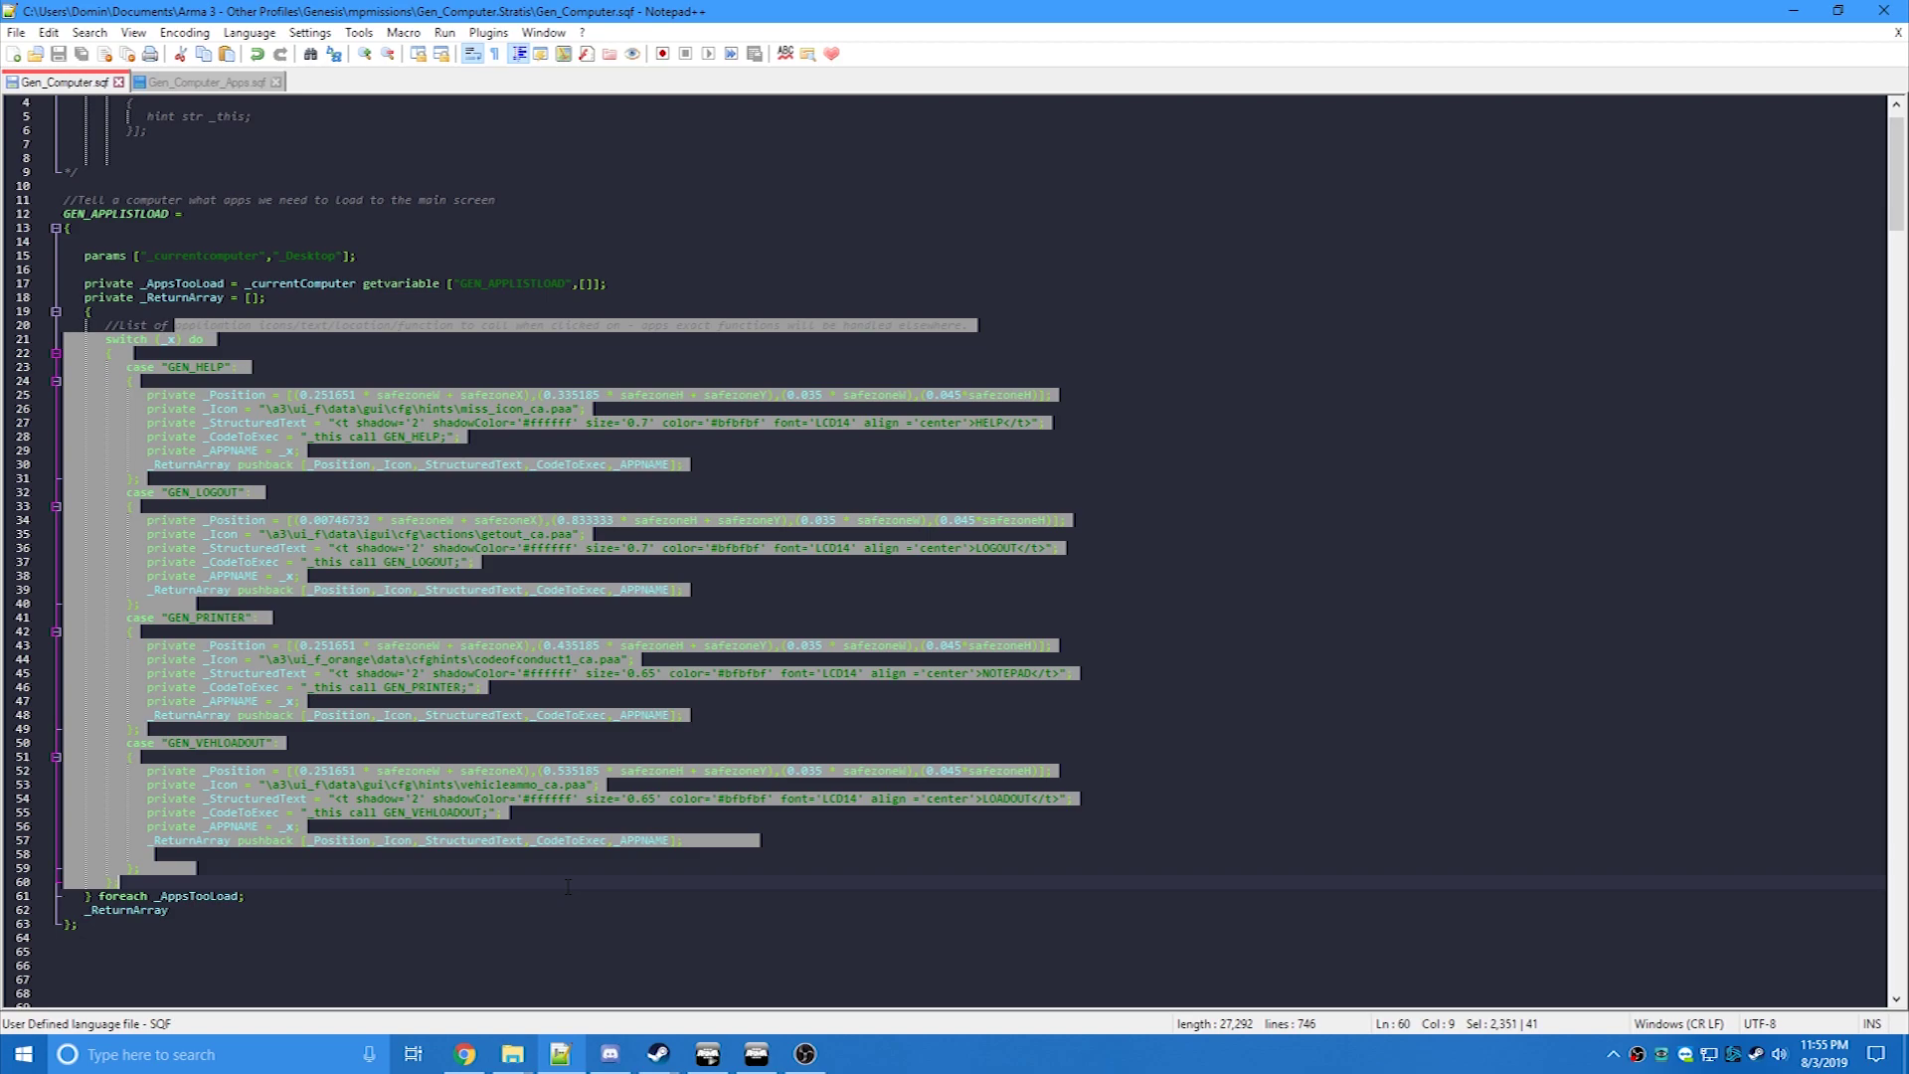
pyautogui.click(539, 862)
pyautogui.scroll(-1, 583, 895)
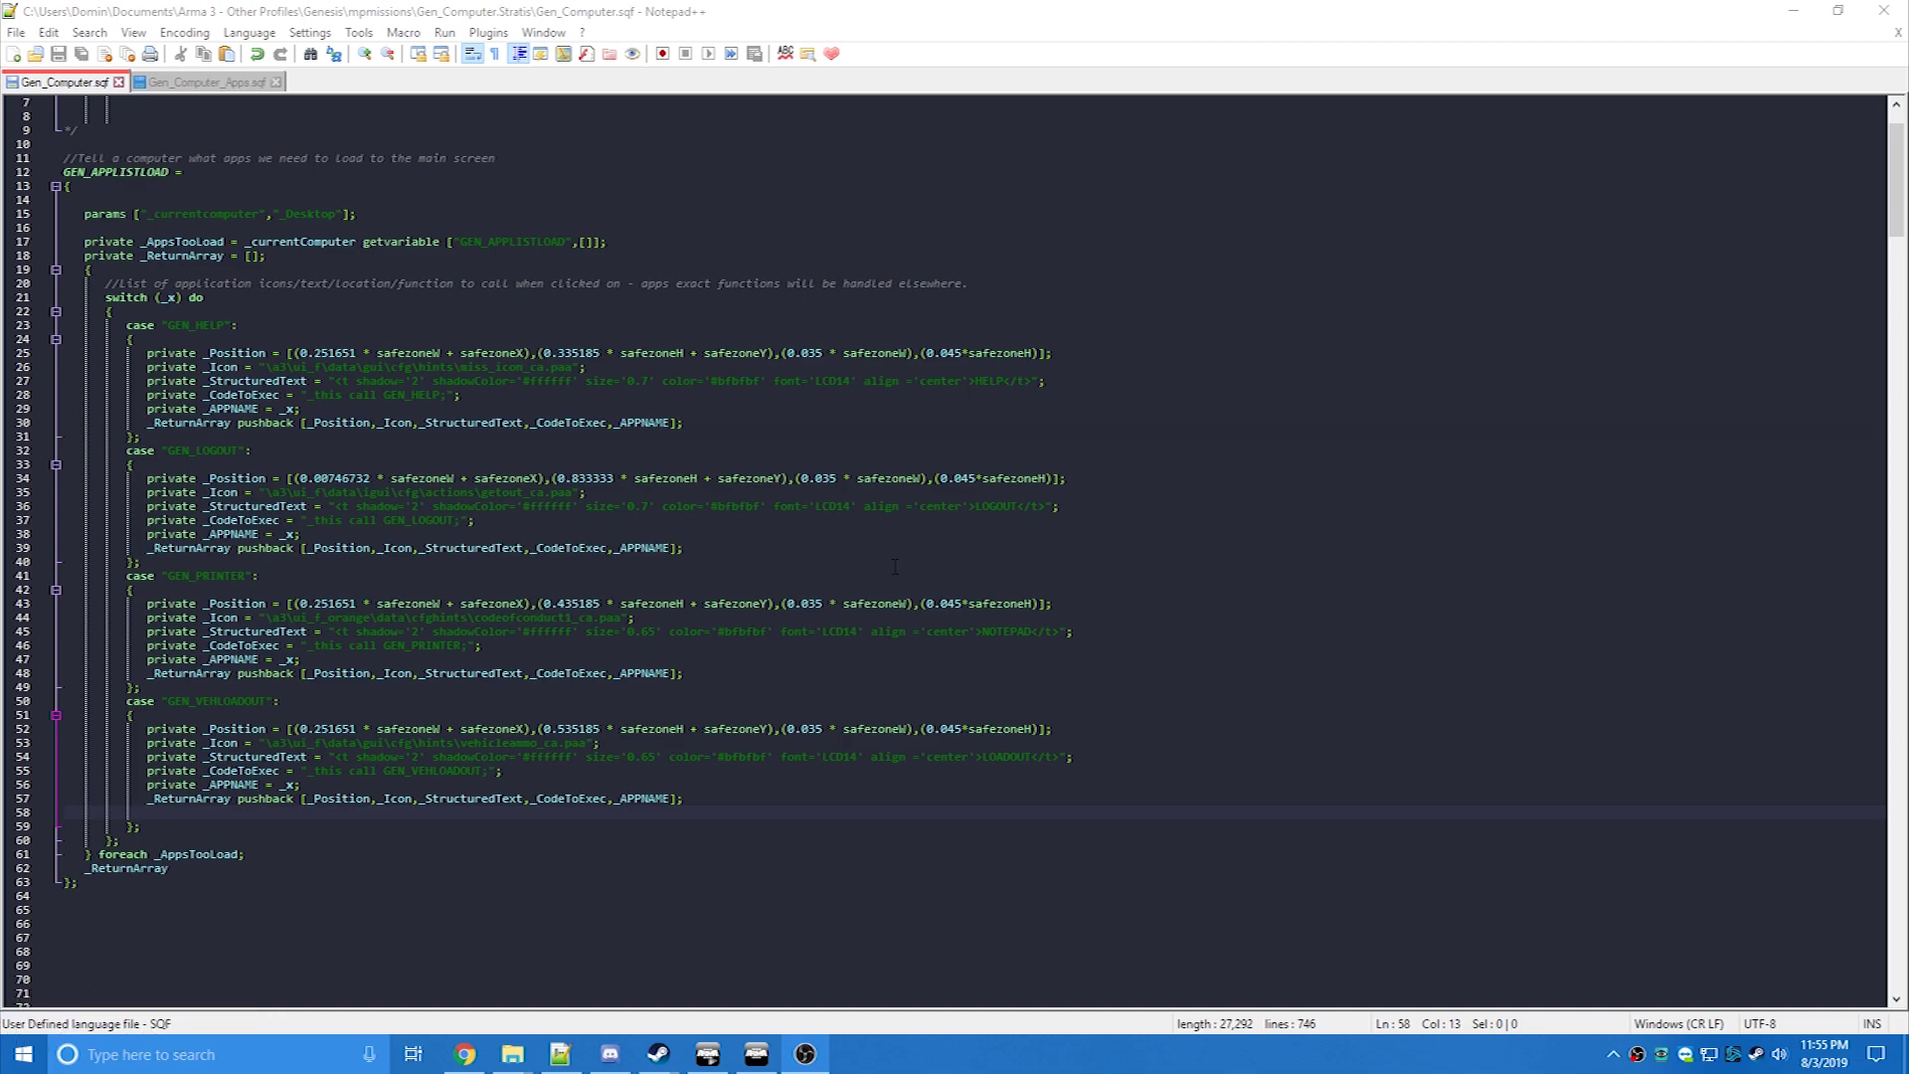
# Place the cursor on the GEN_HELP case's _CodeToExec line and review the GEN_APPLISTLOAD function around it
pyautogui.click(152, 395)
pyautogui.scroll(1, 360, 361)
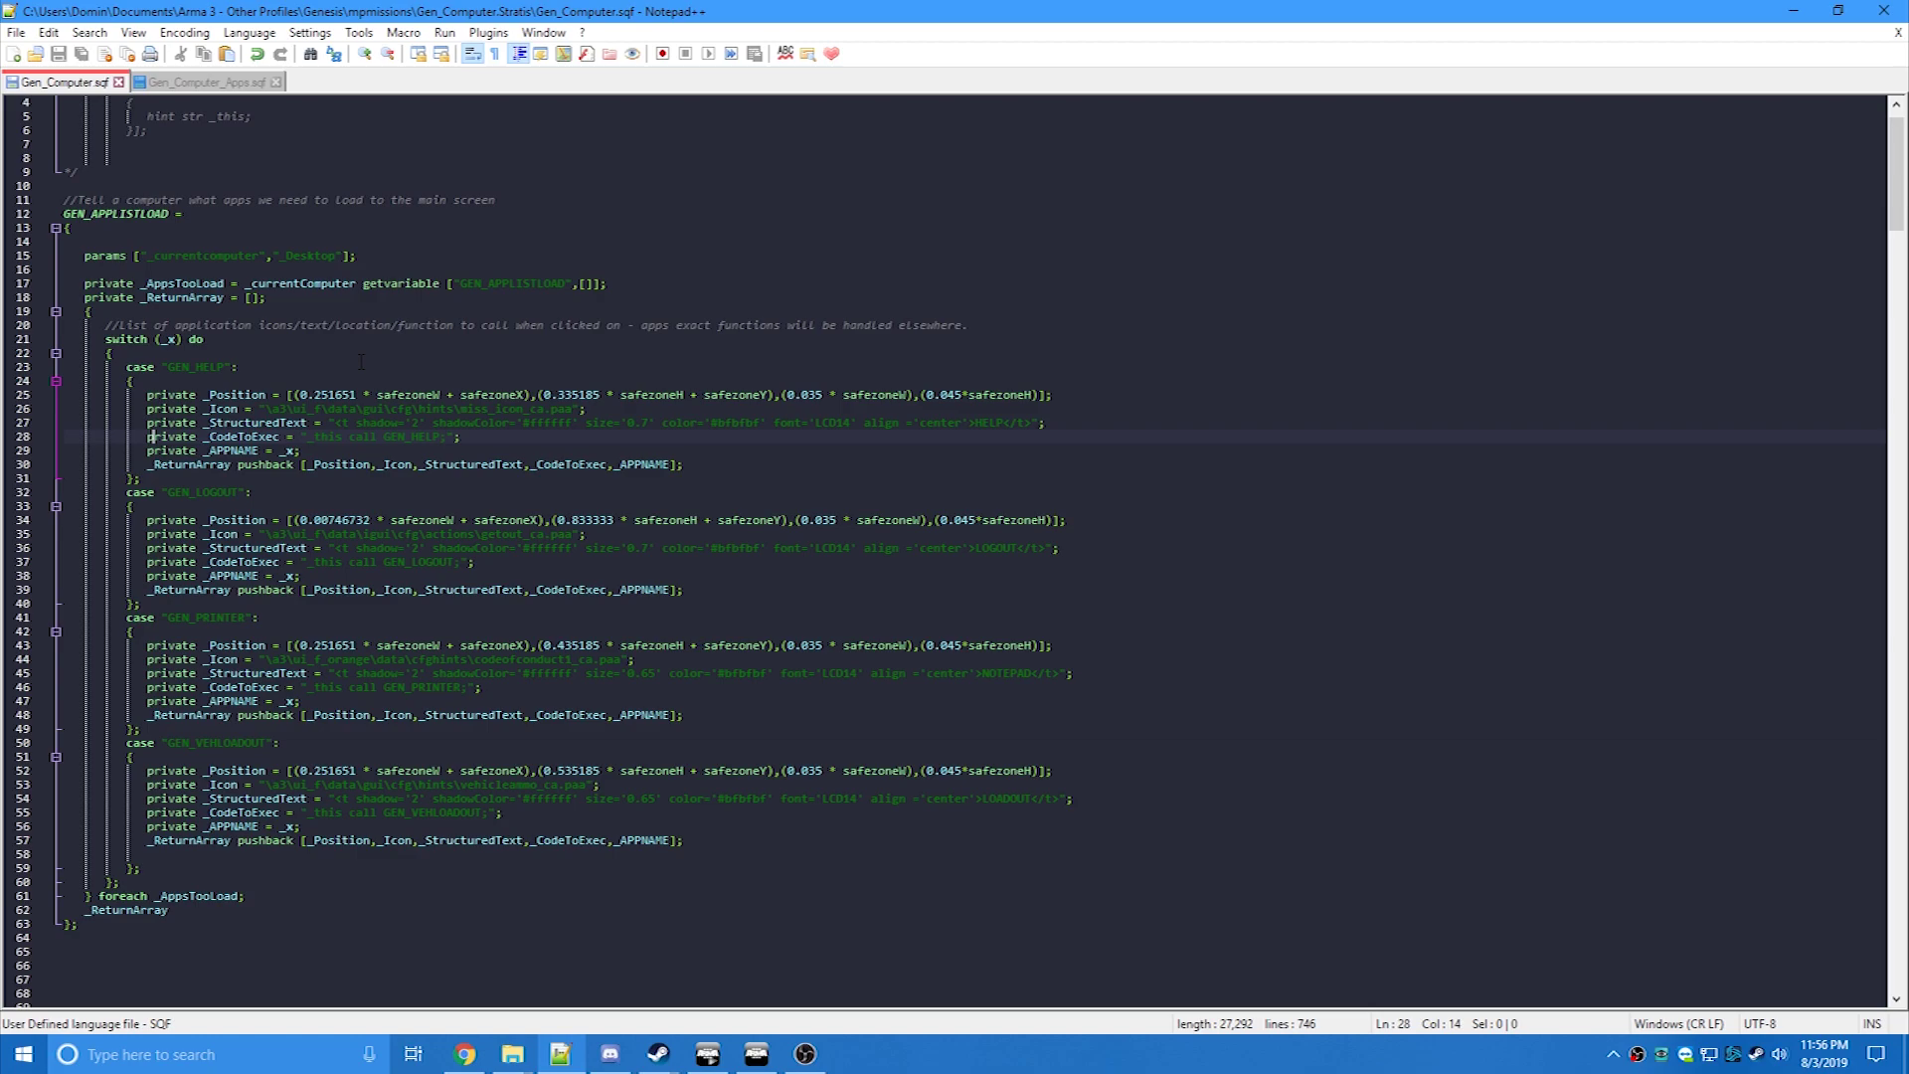
pyautogui.scroll(1, 360, 361)
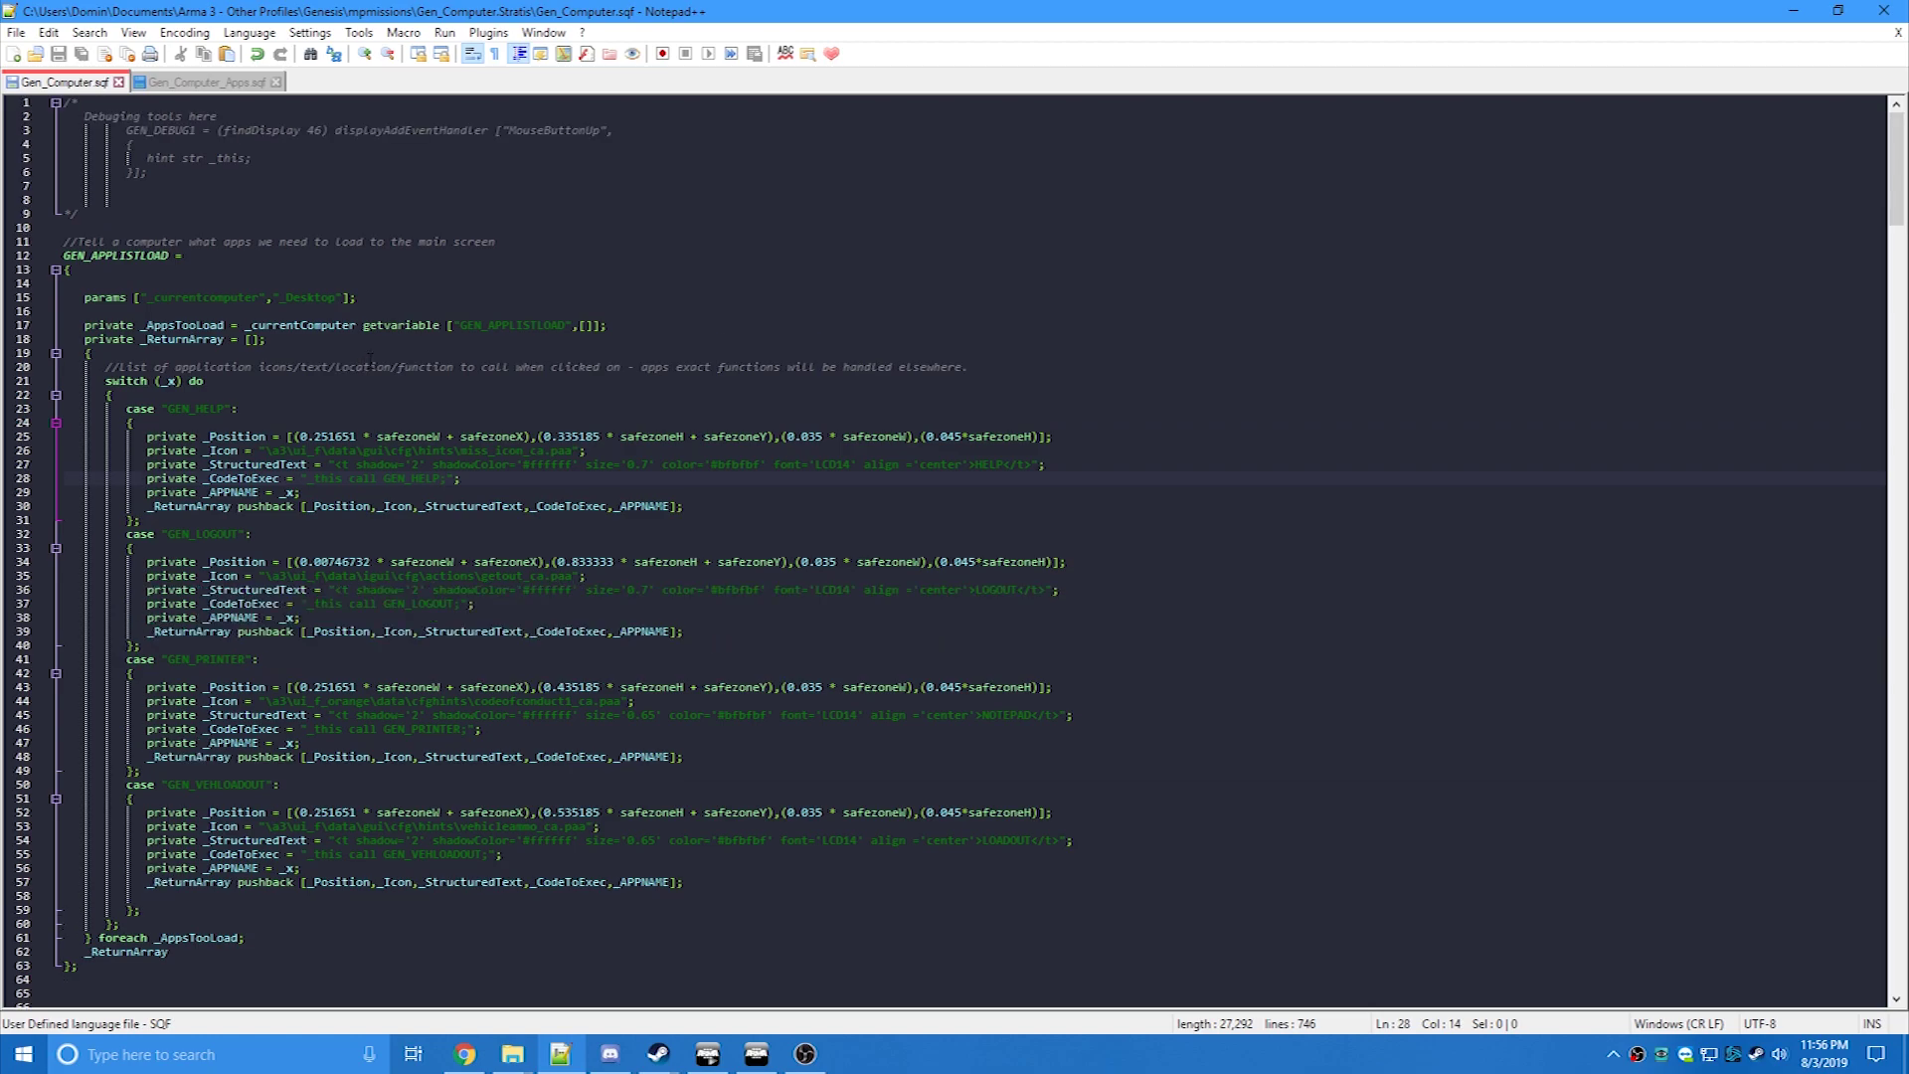
pyautogui.scroll(-1, 370, 358)
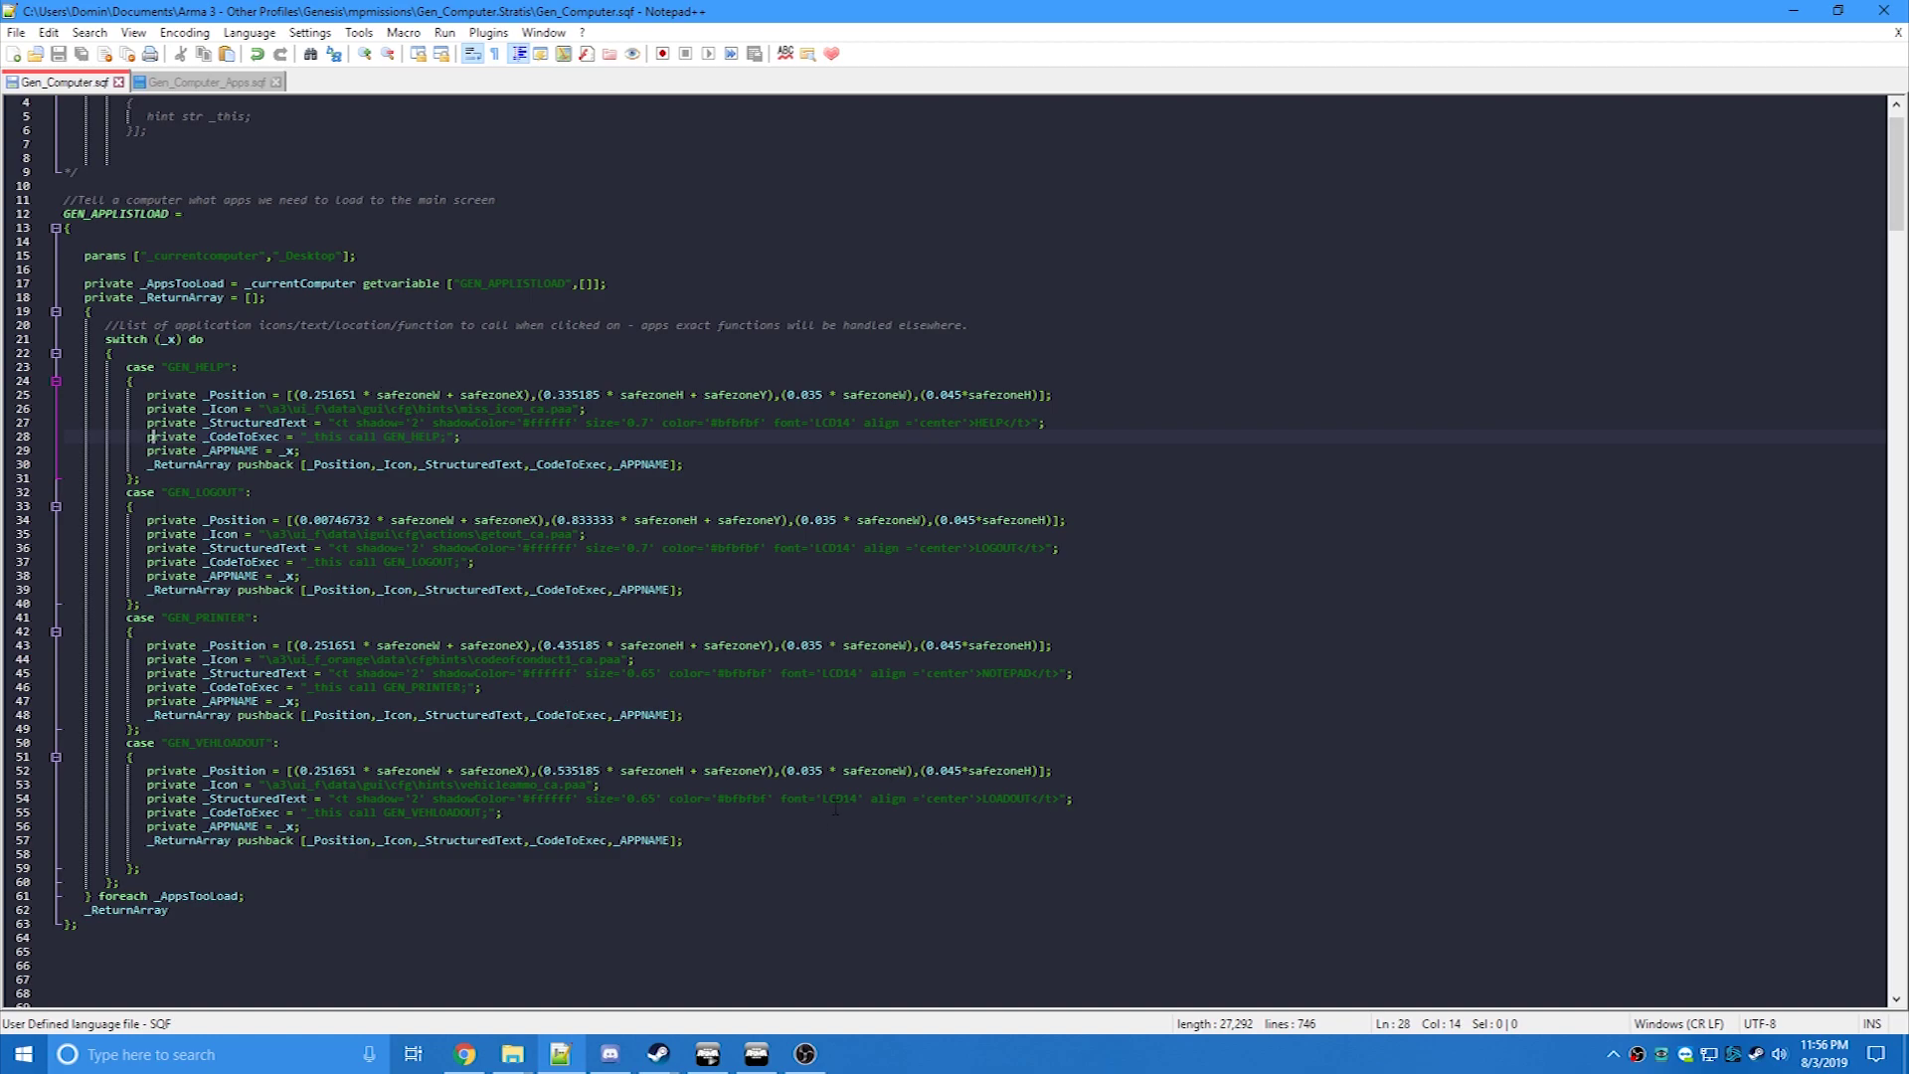